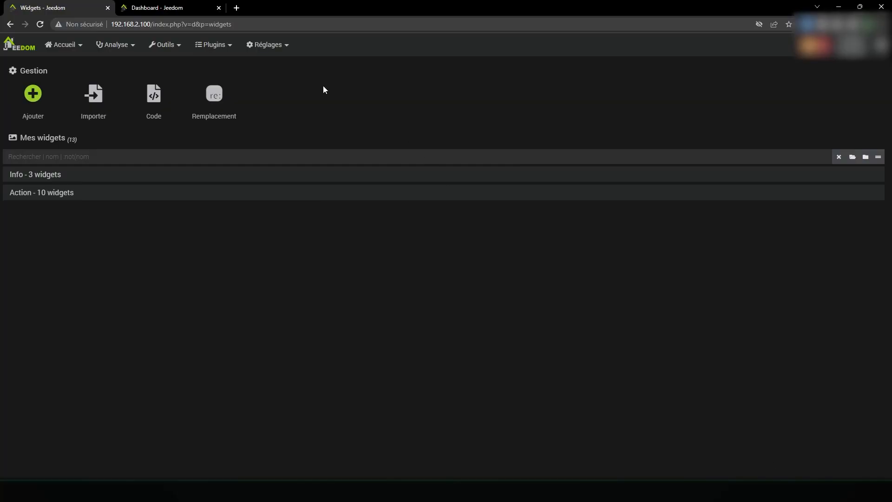
- Open the widgets management page and view the file chooser for importing a widget
{"action": "left_click", "coordinate": [165, 45]}
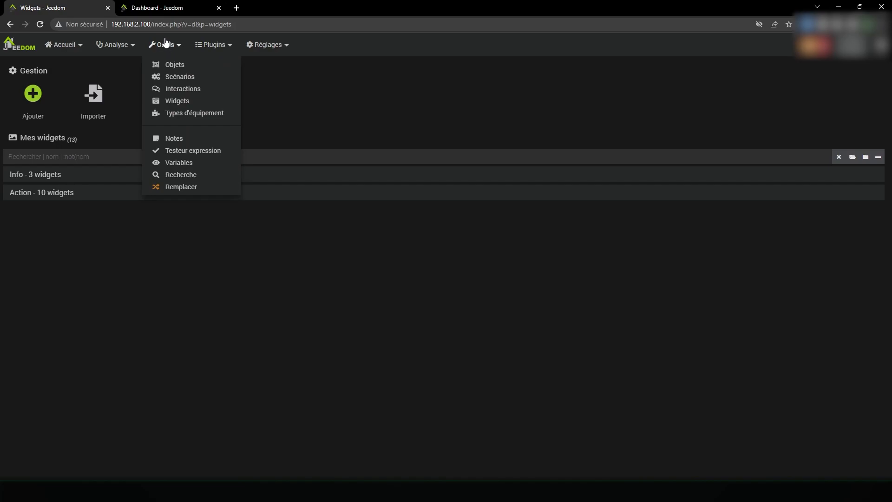
{"action": "left_click", "coordinate": [183, 106]}
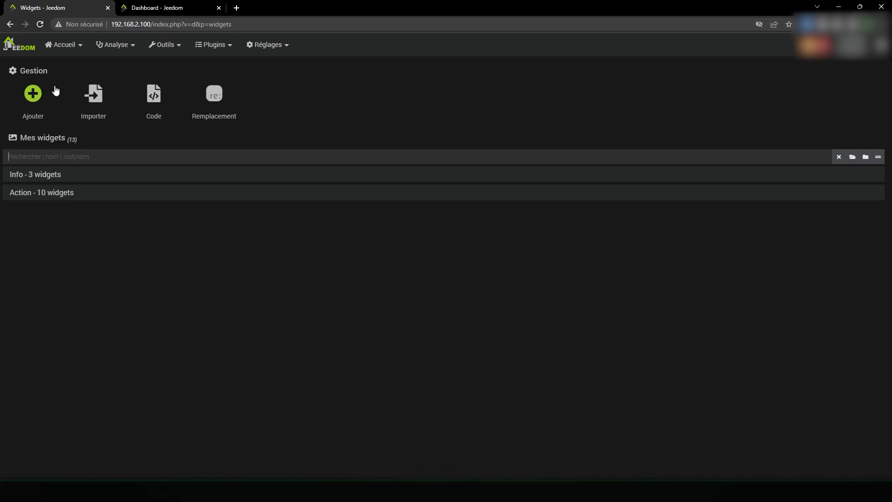
{"action": "left_click", "coordinate": [94, 94]}
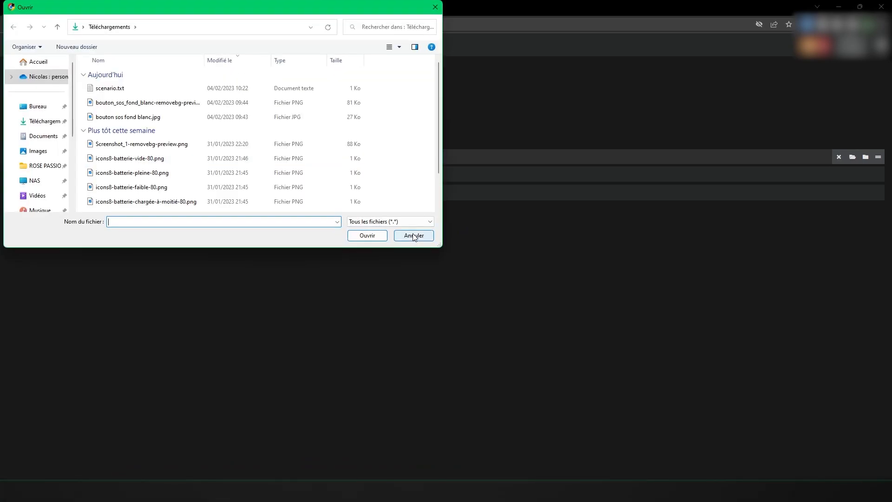
{"action": "left_click", "coordinate": [413, 236]}
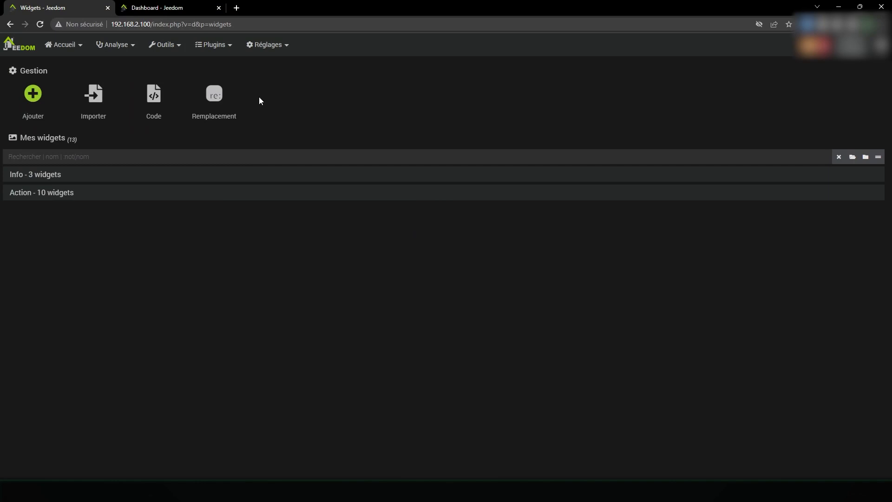
- View the custom widget template folders in the code editor and return to the widgets page
{"action": "left_click", "coordinate": [153, 96]}
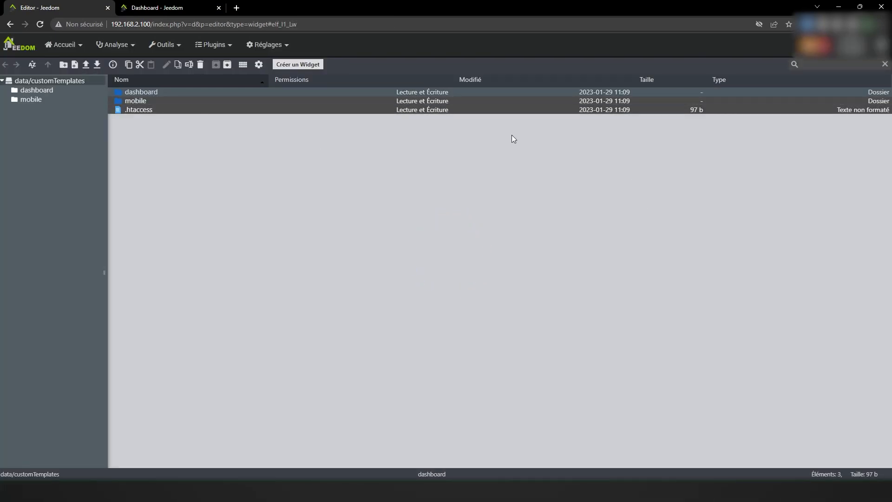
{"action": "right_click", "coordinate": [9, 24]}
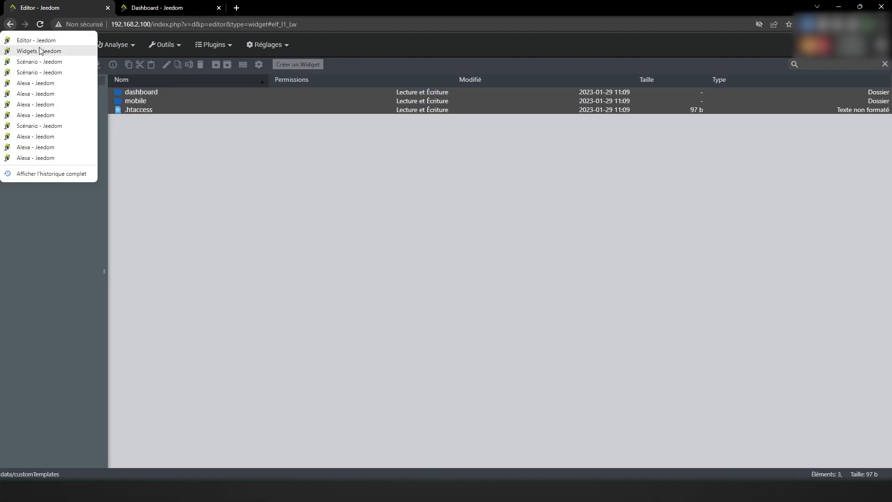
{"action": "left_click", "coordinate": [40, 49]}
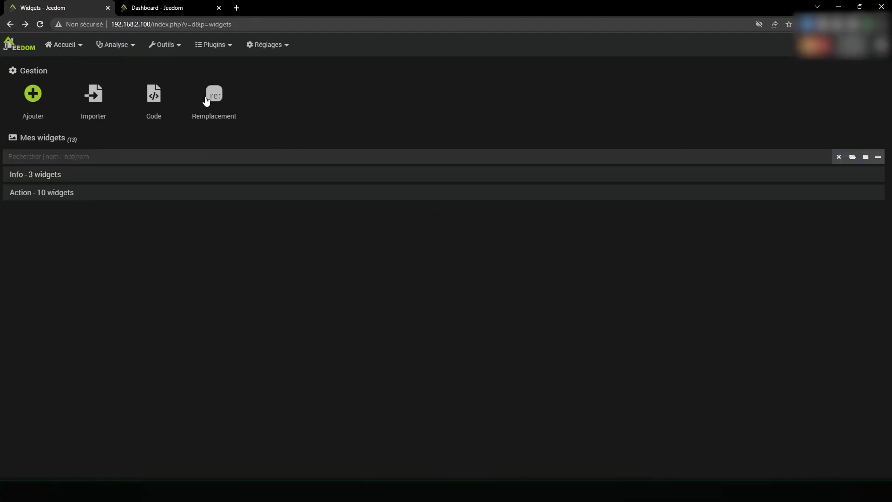
- Examine the widgets offered as dashboard replacements in the widget replacement dialog
{"action": "left_click", "coordinate": [207, 97]}
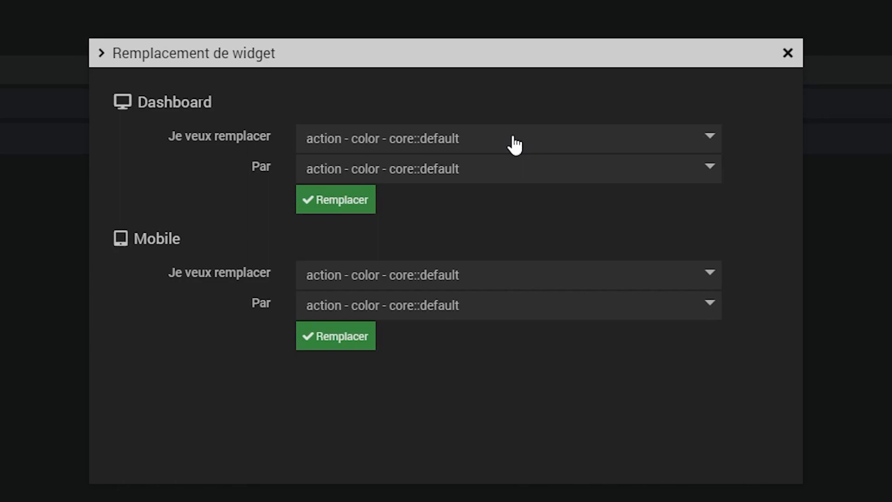
{"action": "left_click", "coordinate": [459, 170]}
{"action": "right_click", "coordinate": [459, 170]}
{"action": "left_click", "coordinate": [450, 162]}
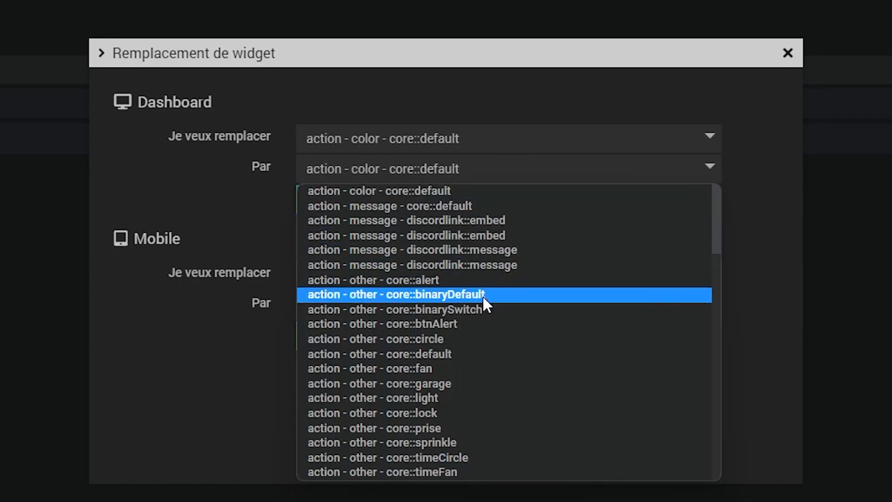
{"action": "scroll", "coordinate": [502, 473], "scroll_direction": "down", "scroll_amount": 20}
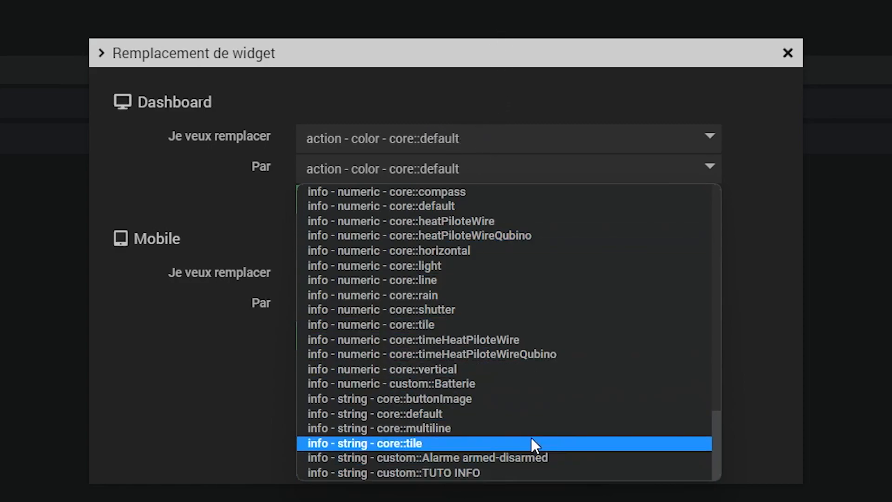
{"action": "left_click", "coordinate": [797, 144]}
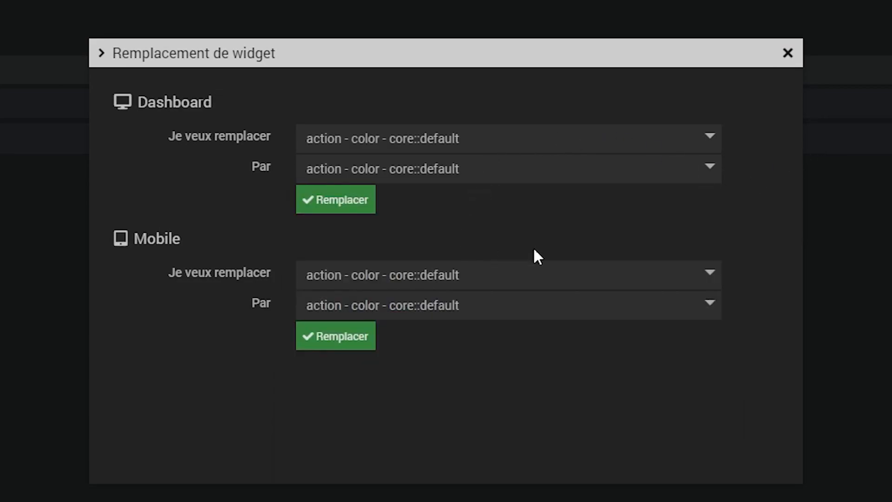
{"action": "left_click", "coordinate": [788, 54]}
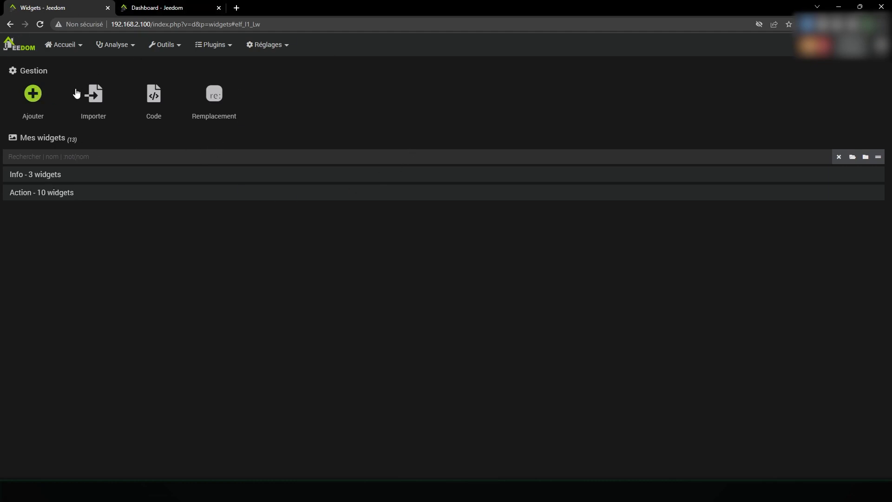
- Review the dashboard and mobile sections of the widget replacement dialog
{"action": "left_click", "coordinate": [216, 92]}
{"action": "left_click", "coordinate": [571, 191]}
{"action": "left_click", "coordinate": [592, 166]}
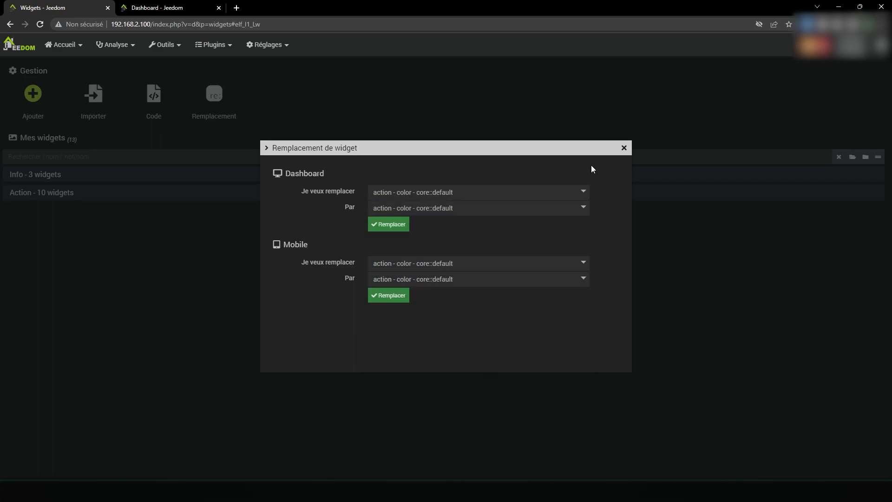
{"action": "left_click", "coordinate": [624, 148]}
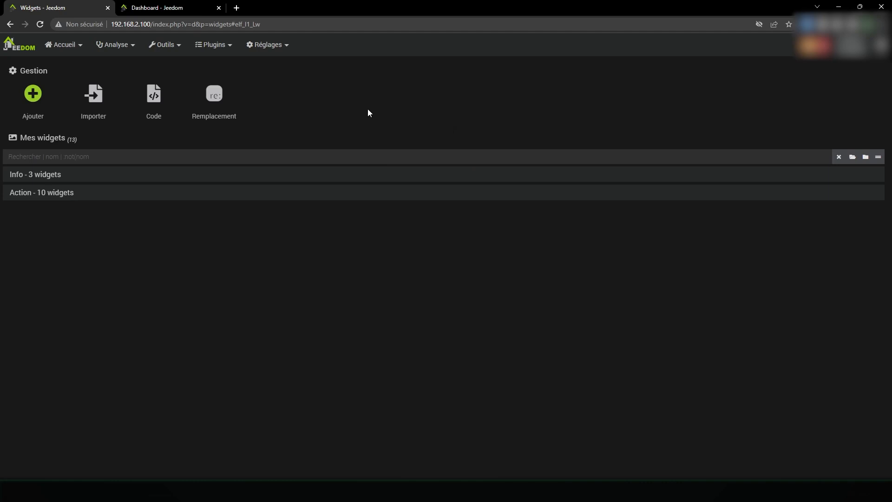
- Select info - binary - core::default as the dashboard widget to replace and browse possible replacements without applying any
{"action": "left_click", "coordinate": [202, 103]}
{"action": "left_click", "coordinate": [480, 155]}
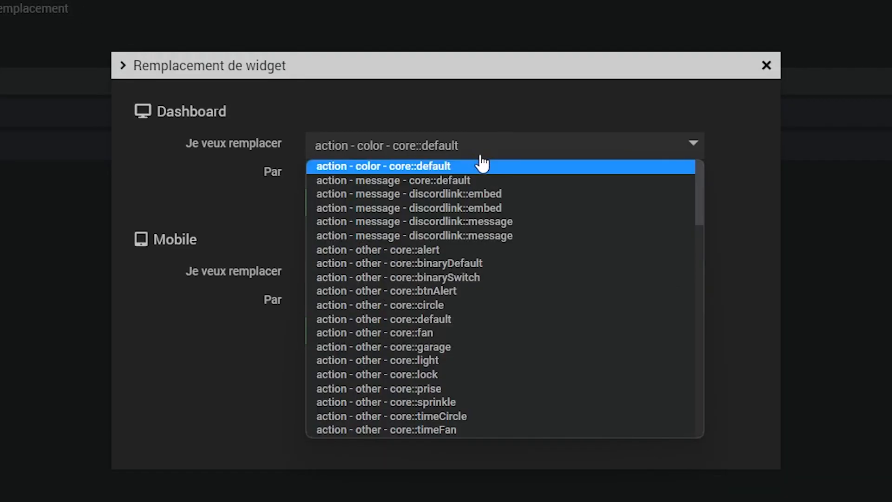
{"action": "scroll", "coordinate": [493, 250], "scroll_direction": "down", "scroll_amount": 10}
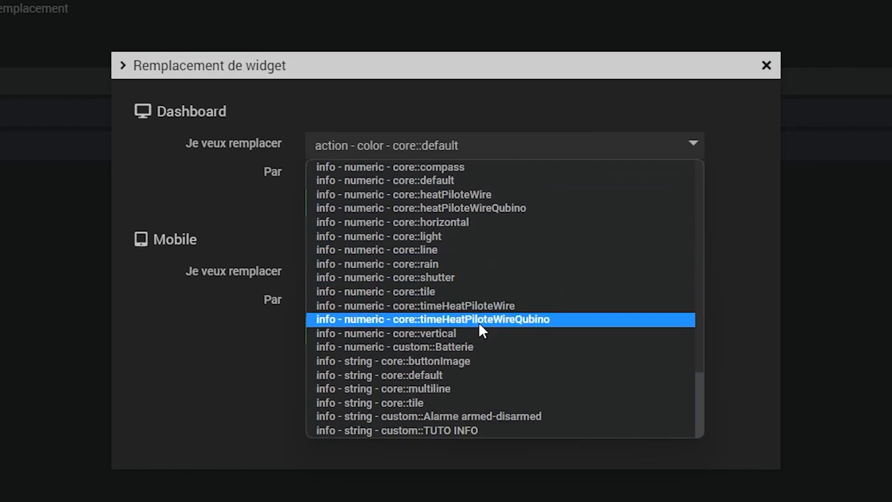
{"action": "scroll", "coordinate": [483, 262], "scroll_direction": "up", "scroll_amount": 5}
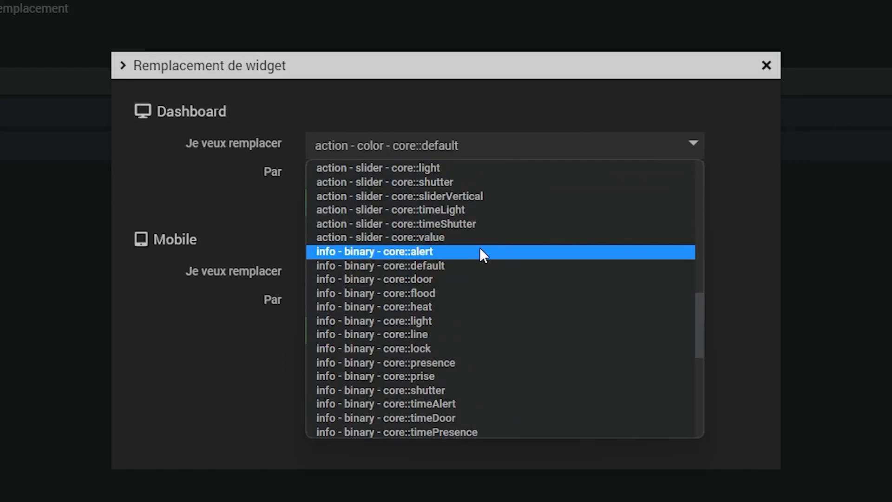
{"action": "left_click", "coordinate": [472, 267]}
{"action": "left_click", "coordinate": [486, 179]}
{"action": "key", "text": "Escape"}
{"action": "left_click", "coordinate": [486, 184]}
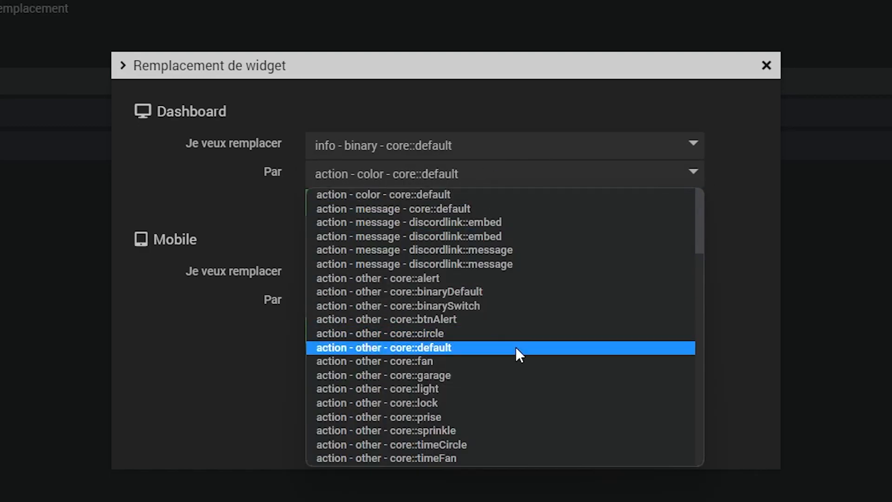
{"action": "scroll", "coordinate": [520, 362], "scroll_direction": "down", "scroll_amount": 5}
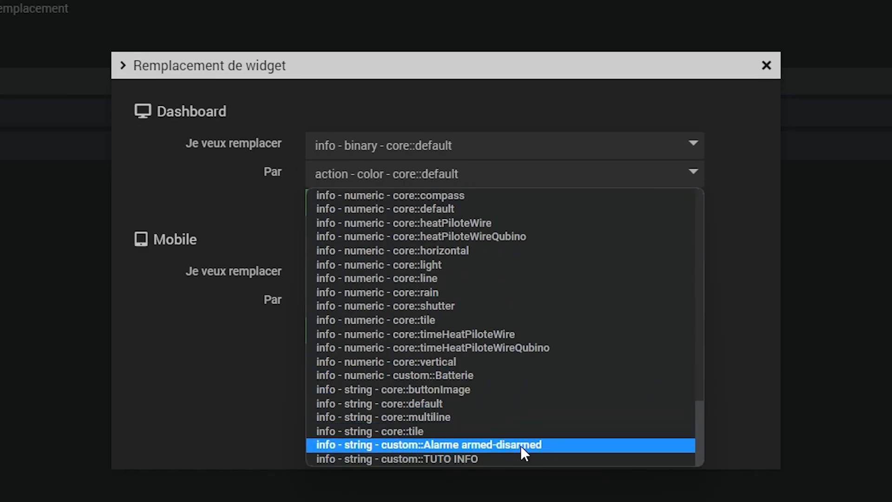
{"action": "left_click", "coordinate": [748, 141]}
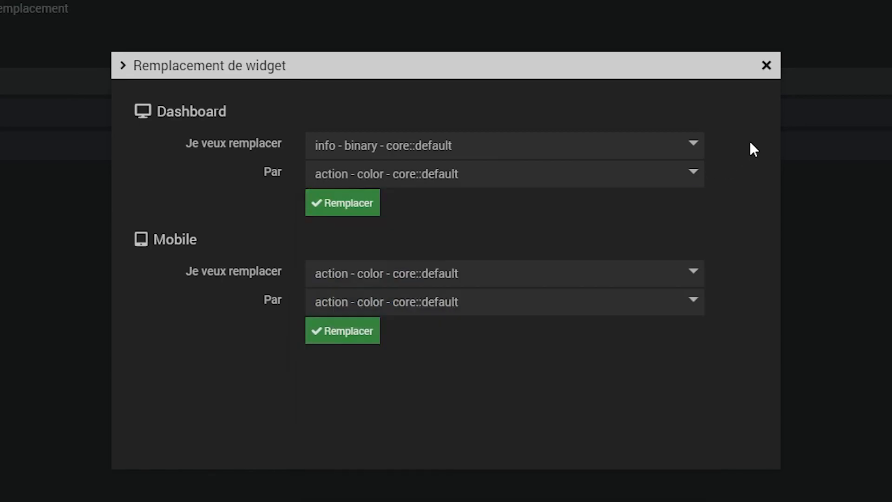
{"action": "left_click", "coordinate": [768, 65]}
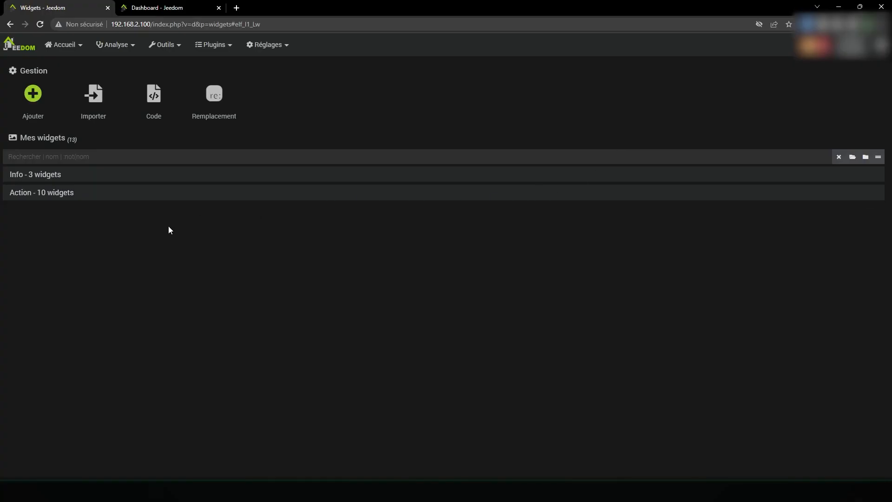
- Create a new widget named Tuto 1
{"action": "left_click", "coordinate": [39, 96]}
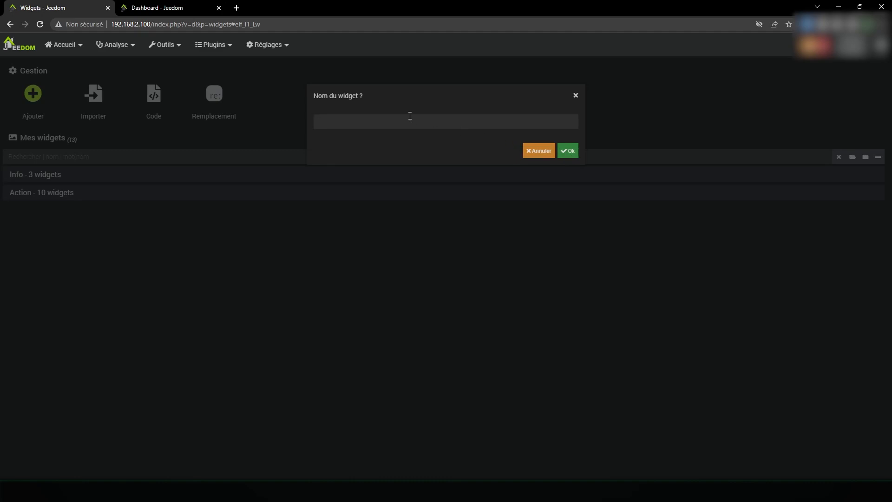
{"action": "type", "text": "Tuto 1"}
{"action": "key", "text": "Return"}
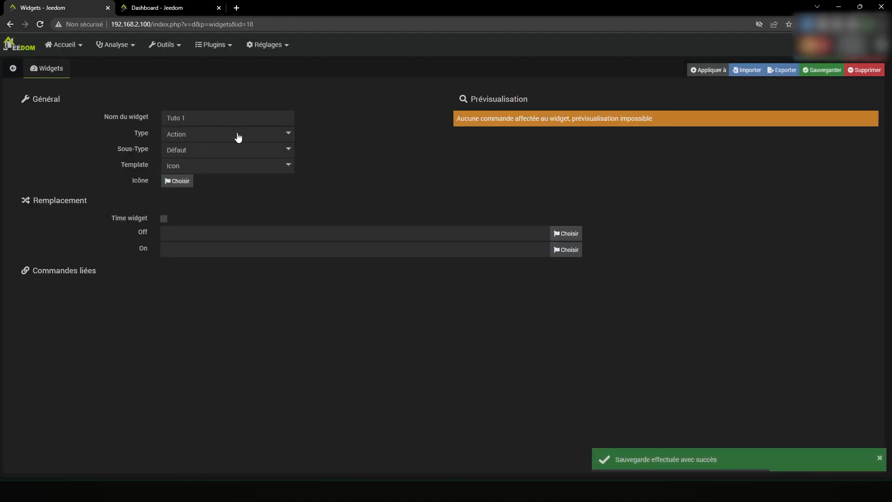
- Examine the types, sub-types and templates available for the Tuto 1 widget
{"action": "left_click", "coordinate": [267, 138]}
{"action": "left_click", "coordinate": [269, 151]}
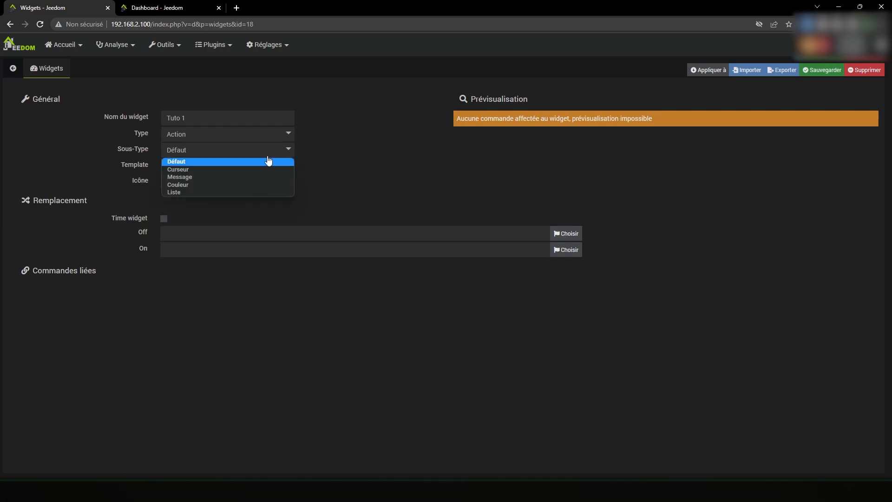
{"action": "left_click", "coordinate": [266, 200]}
{"action": "left_click", "coordinate": [253, 166]}
{"action": "left_click", "coordinate": [389, 174]}
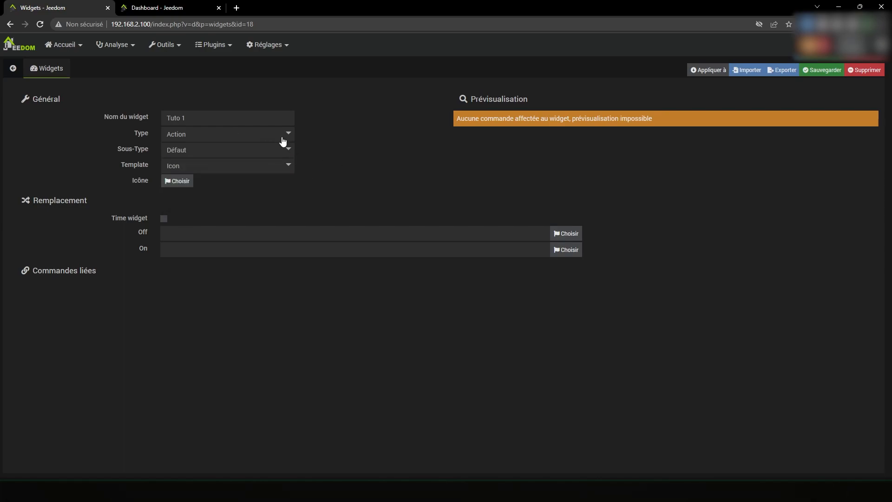
{"action": "left_click", "coordinate": [213, 139]}
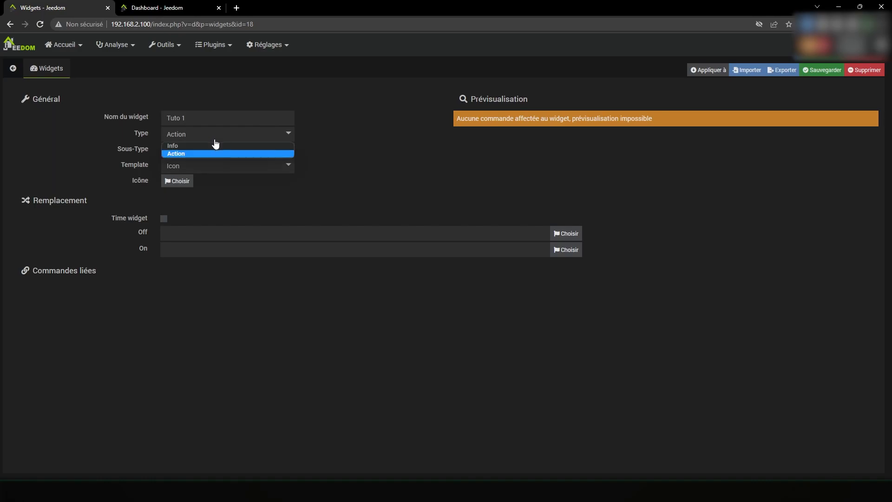
{"action": "left_click", "coordinate": [344, 138]}
{"action": "left_click", "coordinate": [263, 151]}
{"action": "left_click", "coordinate": [297, 161]}
{"action": "left_click", "coordinate": [255, 167]}
{"action": "left_click", "coordinate": [306, 198]}
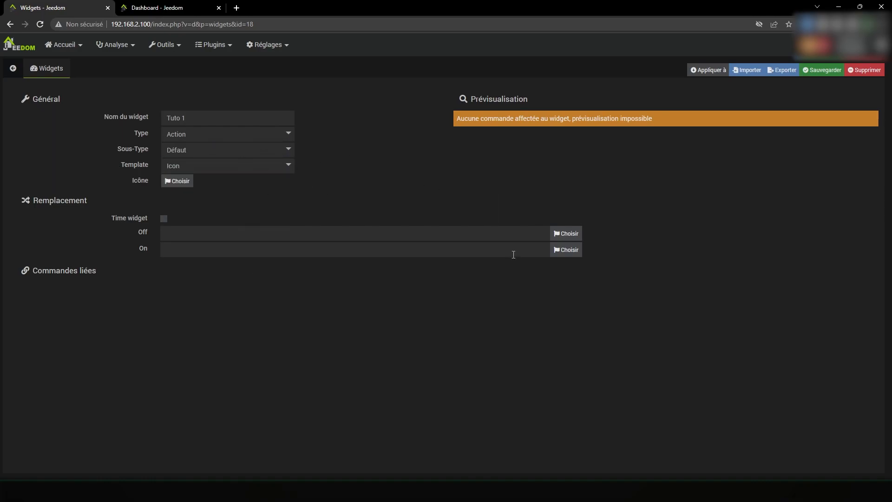
- Set the widget's Off illustration to the animal paw icon without colour
{"action": "left_click", "coordinate": [567, 249]}
{"action": "left_click", "coordinate": [211, 165]}
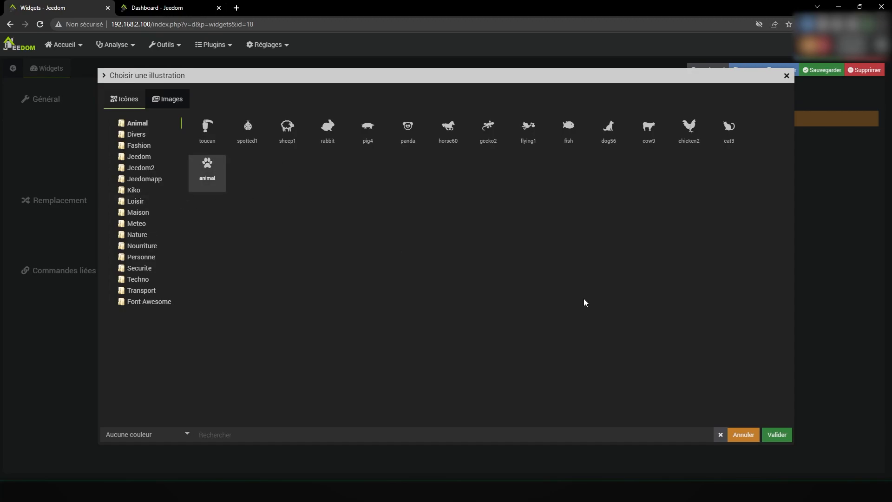
{"action": "left_click", "coordinate": [776, 432]}
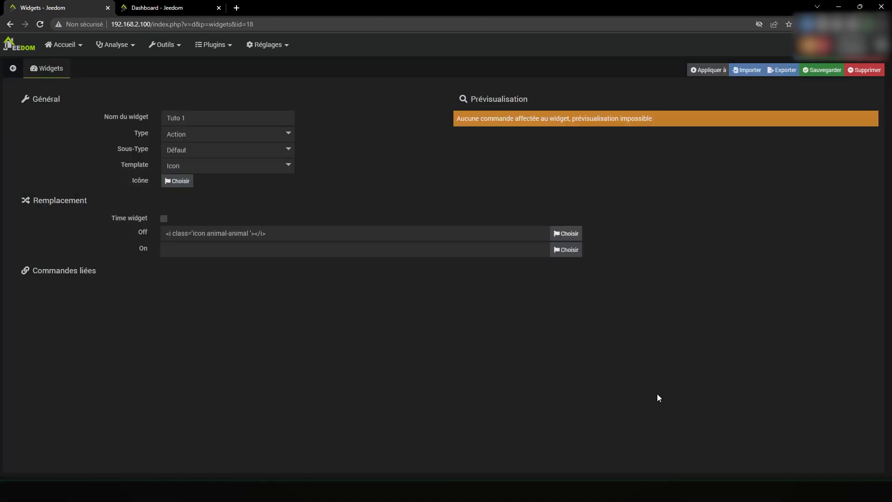
- Set the widget's On illustration to the animal paw icon in yellow
{"action": "left_click", "coordinate": [575, 251]}
{"action": "left_click", "coordinate": [160, 434]}
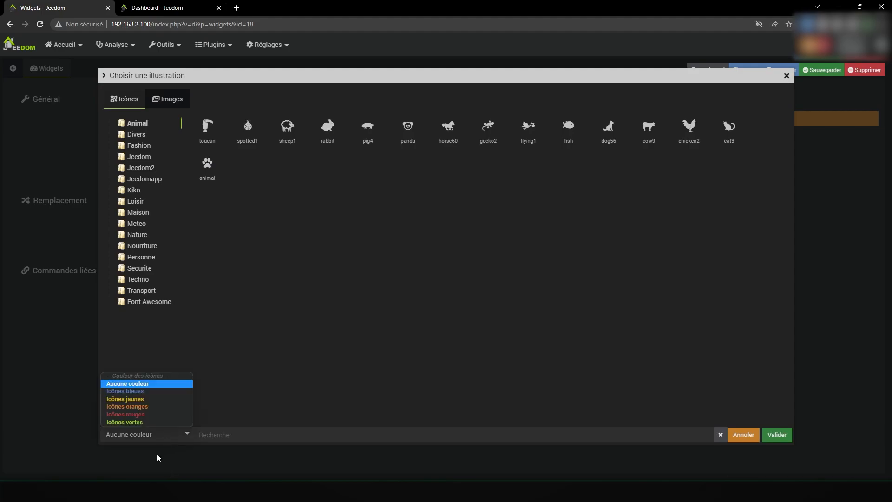
{"action": "left_click", "coordinate": [165, 399]}
{"action": "left_click", "coordinate": [208, 189]}
{"action": "left_click", "coordinate": [774, 434]}
- Filter the equipment by "garage" and apply the widget to the ON and OFF commands of Tuto inter garage
{"action": "left_click", "coordinate": [700, 72]}
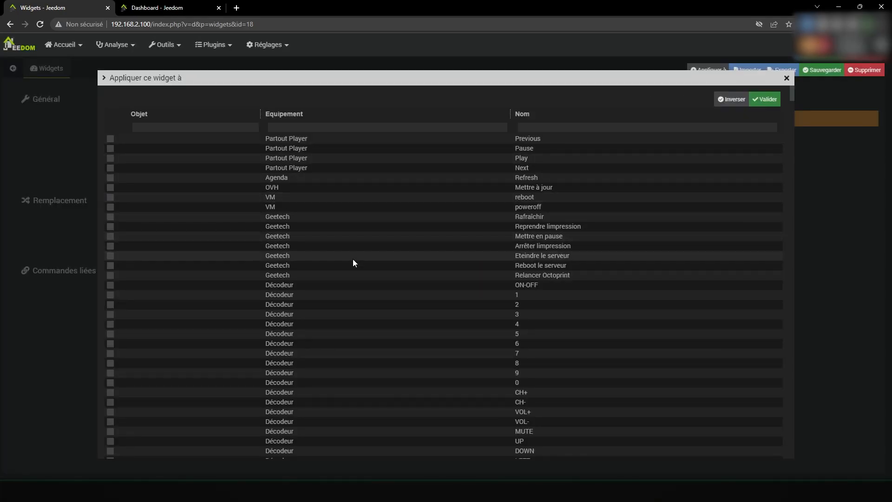
{"action": "left_click", "coordinate": [367, 127]}
{"action": "type", "text": "Tuto"}
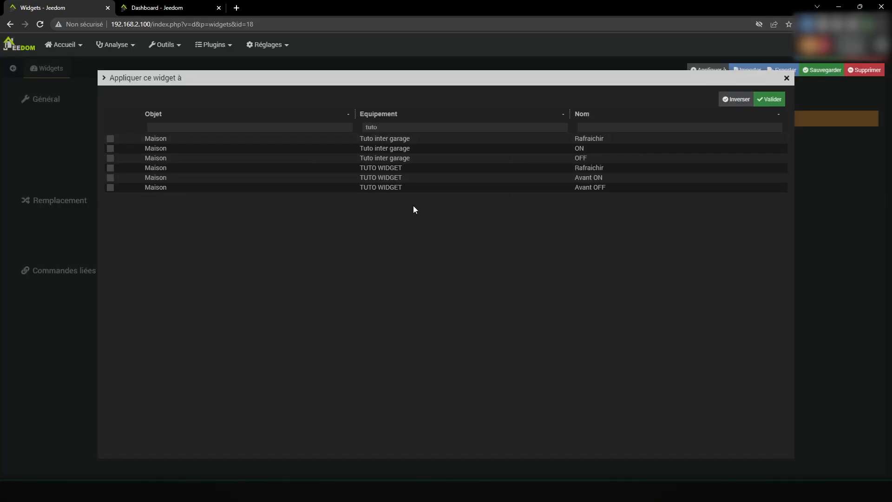
{"action": "double_click", "coordinate": [399, 126]}
{"action": "type", "text": "garage"}
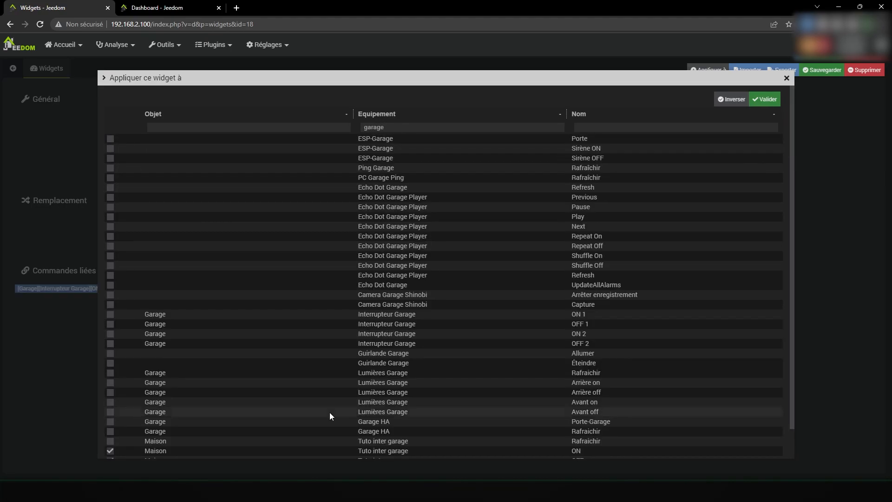
{"action": "scroll", "coordinate": [331, 414], "scroll_direction": "down", "scroll_amount": 1}
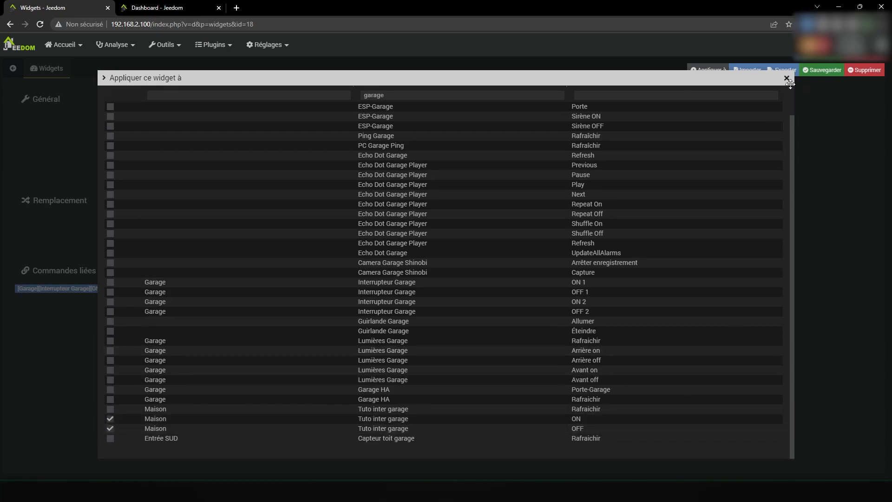
{"action": "scroll", "coordinate": [766, 126], "scroll_direction": "up", "scroll_amount": 2}
{"action": "left_click", "coordinate": [765, 100]}
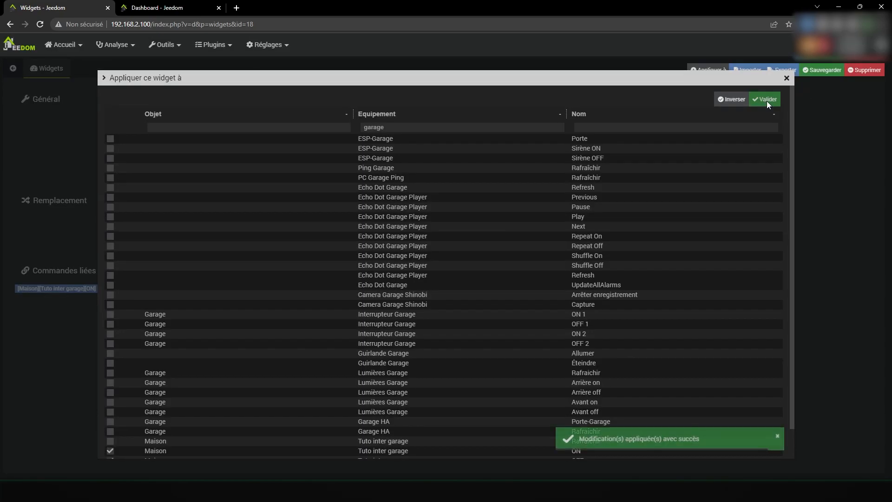
- Save the Tuto 1 widget after closing the command selection, and test the Lumière Garage icon in the preview
{"action": "left_click", "coordinate": [787, 77]}
{"action": "left_click", "coordinate": [813, 70]}
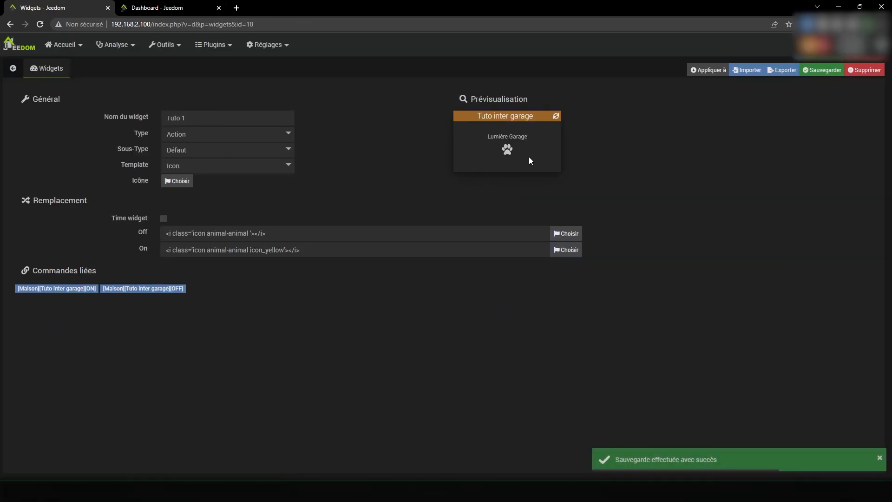
{"action": "left_click", "coordinate": [507, 149]}
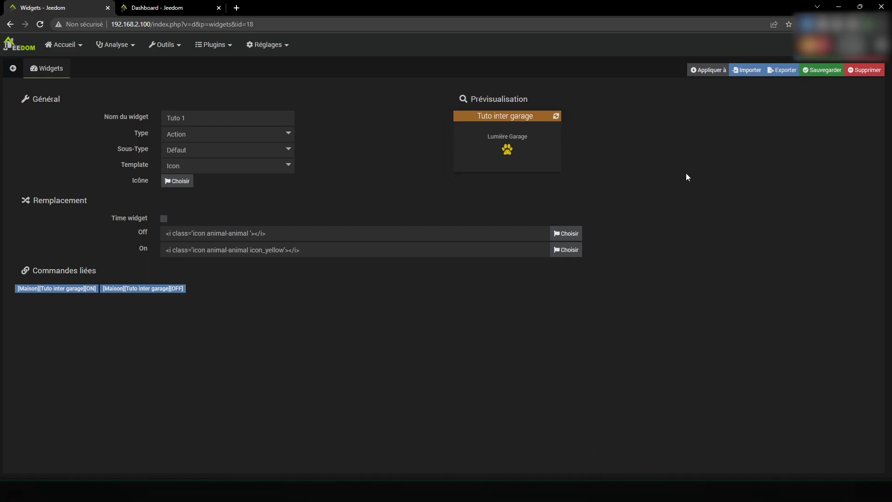
{"action": "left_click", "coordinate": [827, 71]}
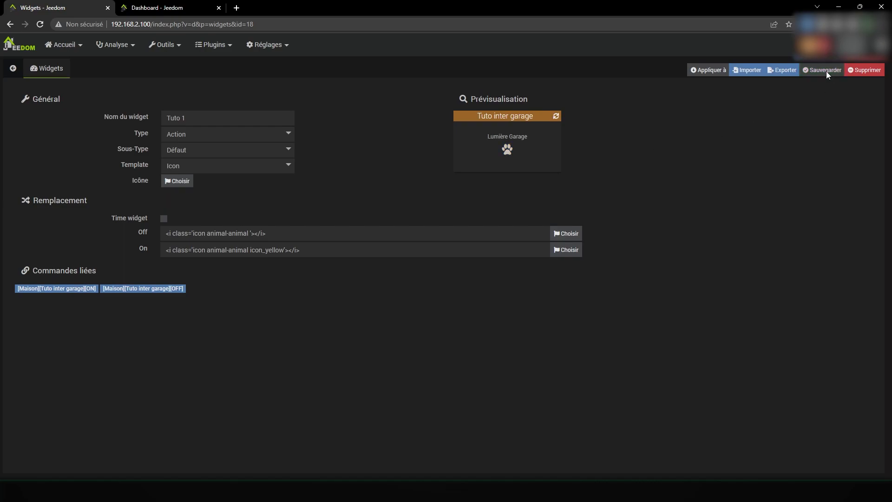
- Try the Iconline template with the uncoloured animal paw icon as the On illustration
{"action": "left_click", "coordinate": [197, 166]}
{"action": "left_click", "coordinate": [205, 185]}
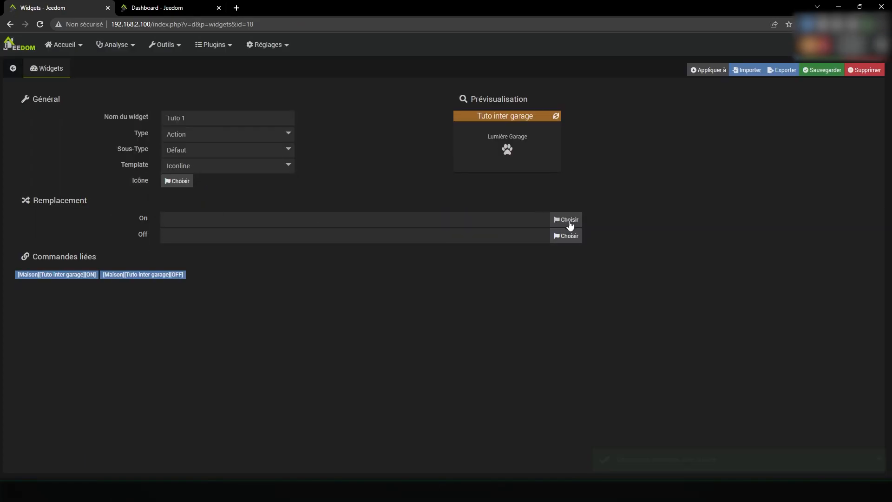
{"action": "left_click", "coordinate": [565, 220]}
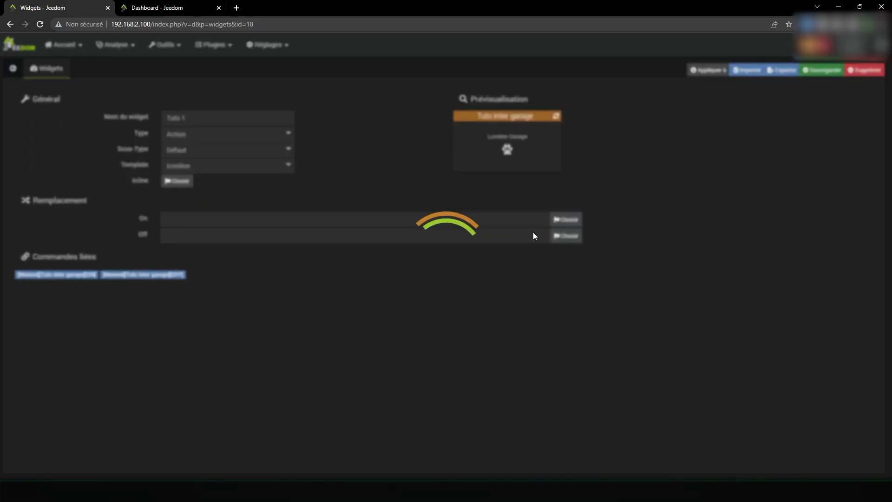
{"action": "left_click", "coordinate": [776, 434]}
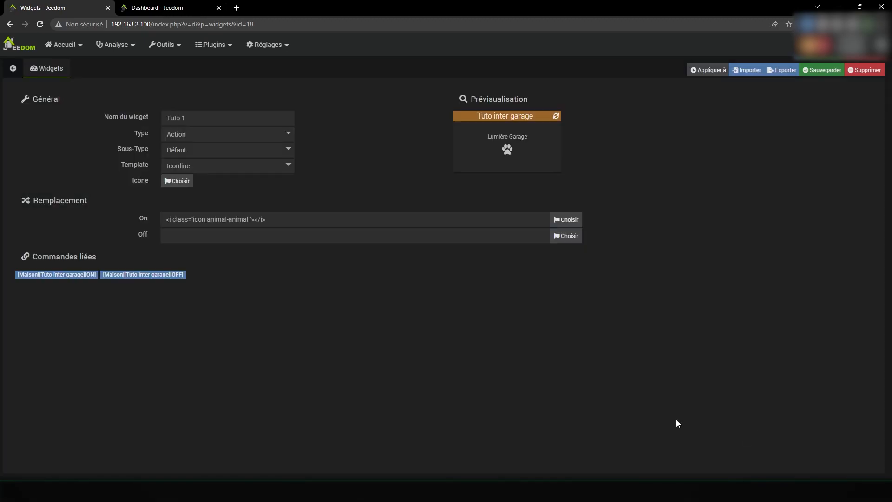
- Clear the replacement illustrations by switching the template to Icon and back to Iconline
{"action": "left_click", "coordinate": [218, 166]}
{"action": "left_click", "coordinate": [231, 177]}
{"action": "left_click", "coordinate": [224, 168]}
{"action": "left_click", "coordinate": [221, 185]}
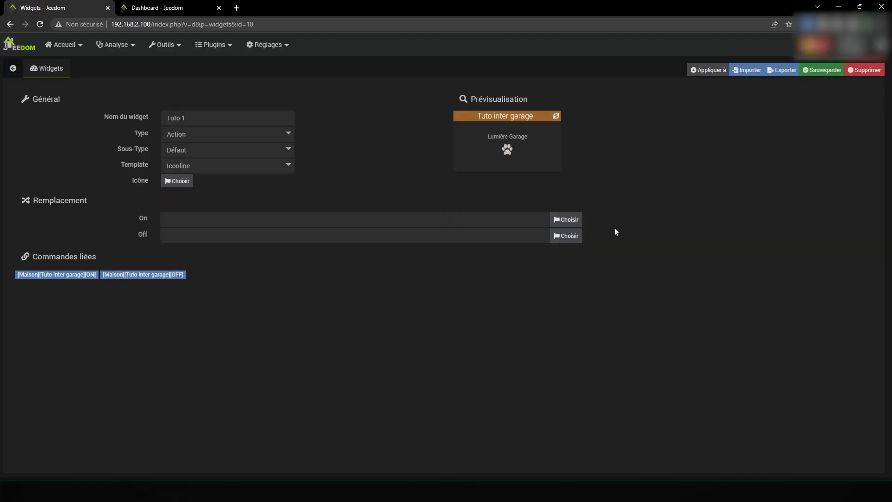
- Set the Iconline template's On illustration to the animal paw icon in yellow
{"action": "left_click", "coordinate": [555, 219]}
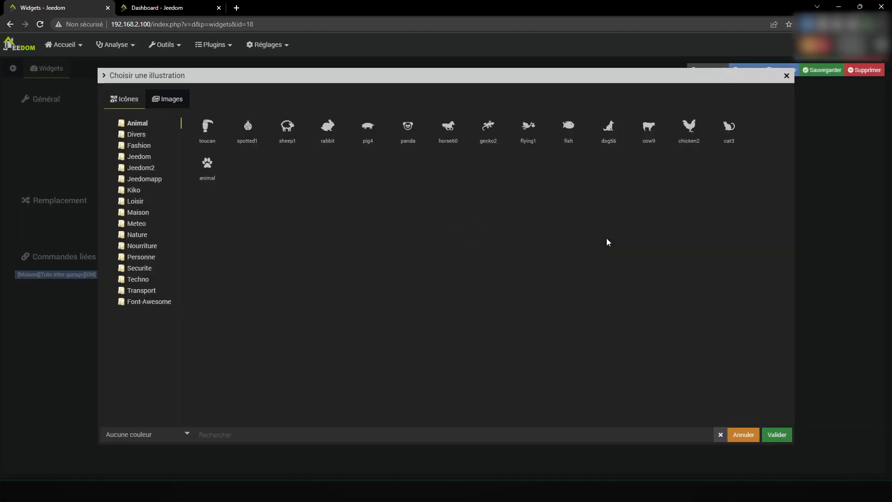
{"action": "left_click", "coordinate": [208, 166]}
{"action": "left_click", "coordinate": [167, 434]}
{"action": "left_click", "coordinate": [141, 400]}
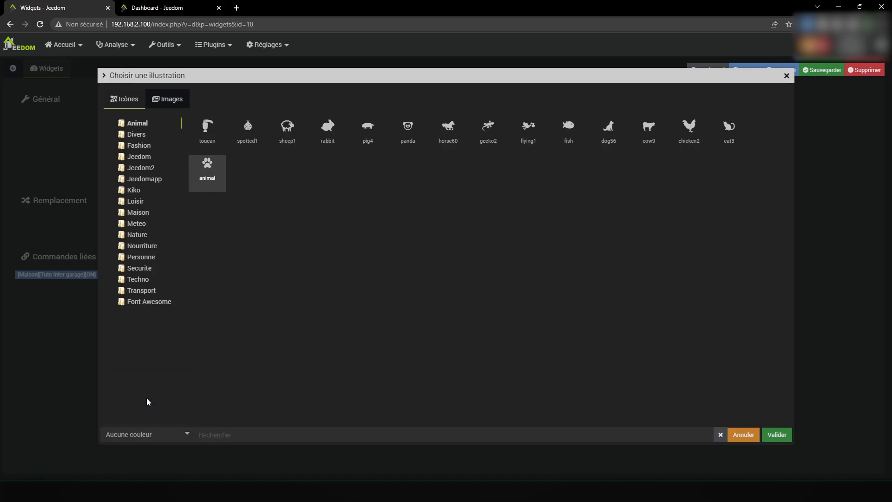
{"action": "left_click", "coordinate": [767, 436]}
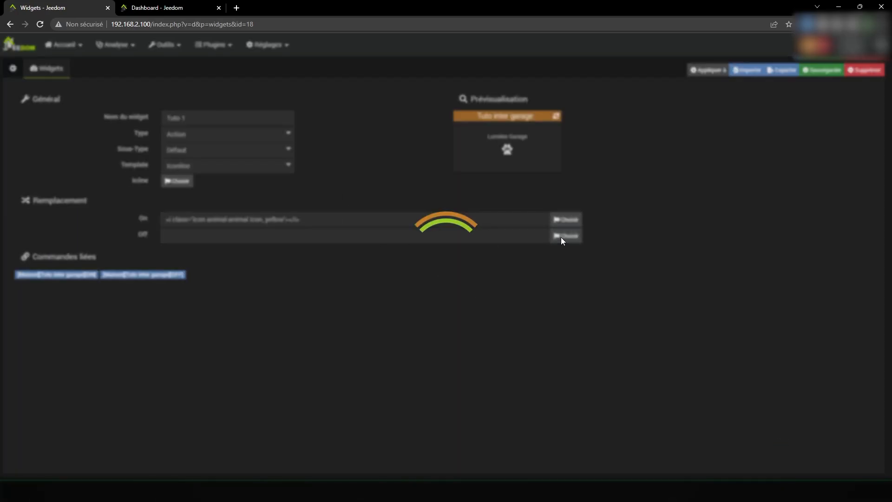
- Set the Iconline template's Off illustration to the animal paw icon without colour
{"action": "left_click", "coordinate": [564, 236]}
{"action": "left_click", "coordinate": [204, 165]}
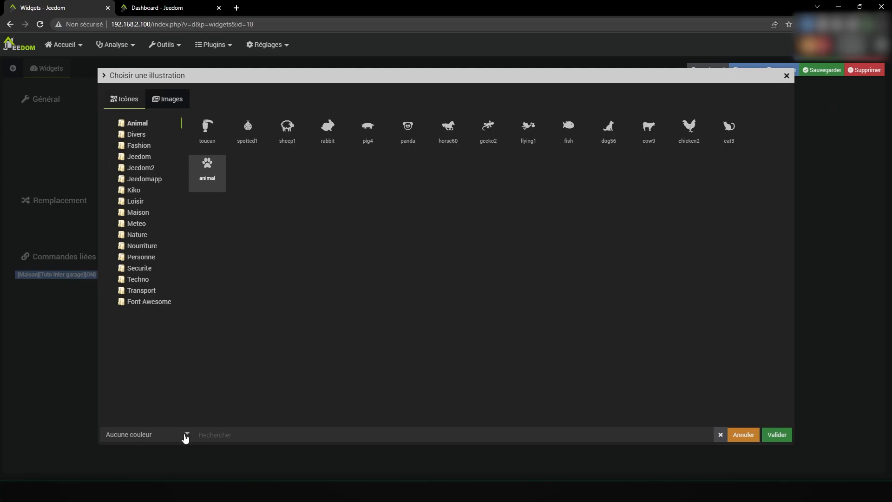
{"action": "left_click", "coordinate": [779, 436]}
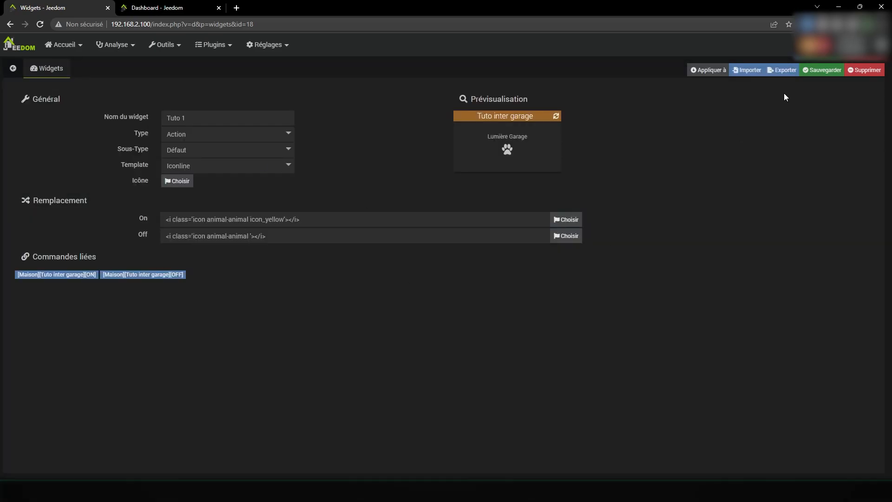
- Save the Iconline version of the widget and toggle the Lumière Garage icon in the preview to test it
{"action": "left_click", "coordinate": [820, 71]}
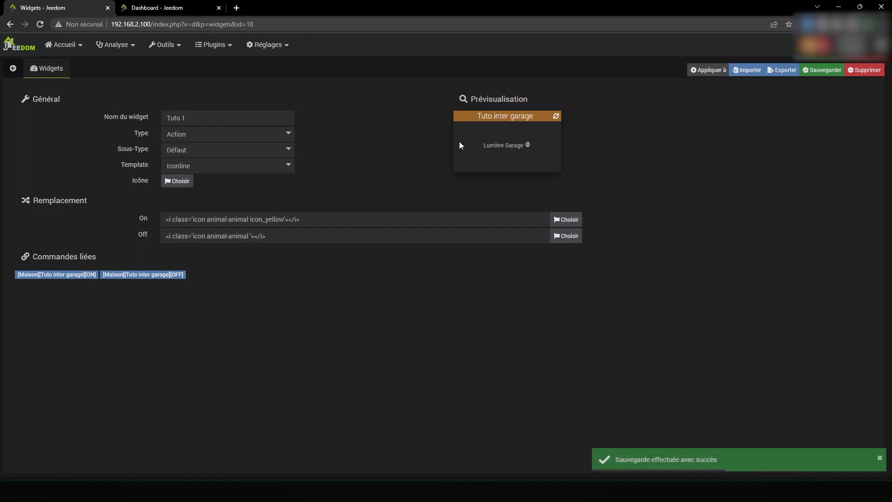
{"action": "left_click", "coordinate": [529, 145]}
{"action": "left_click", "coordinate": [528, 148]}
- Change the Tuto 1 widget's template to Img and save the widget
{"action": "left_click", "coordinate": [225, 168]}
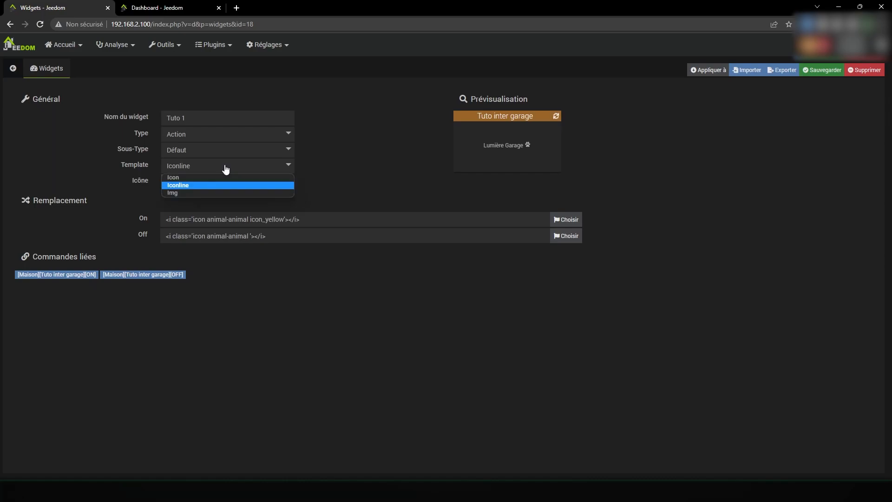
{"action": "left_click", "coordinate": [218, 192]}
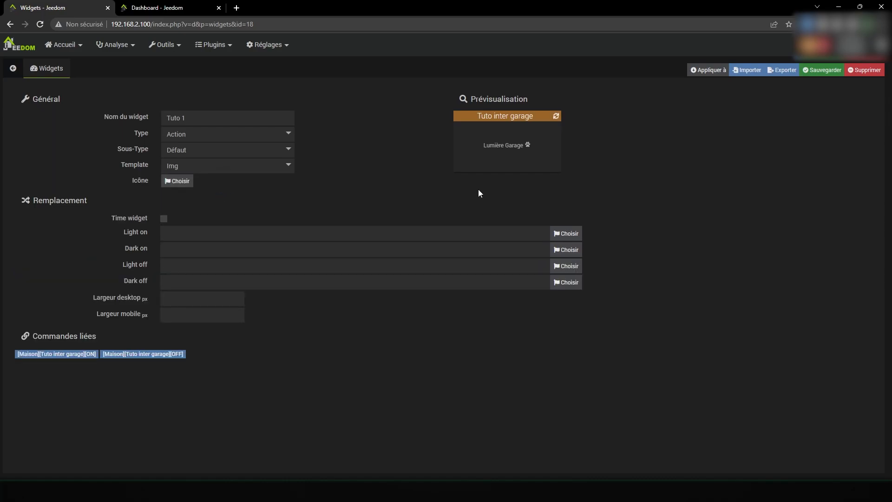
{"action": "left_click", "coordinate": [811, 75]}
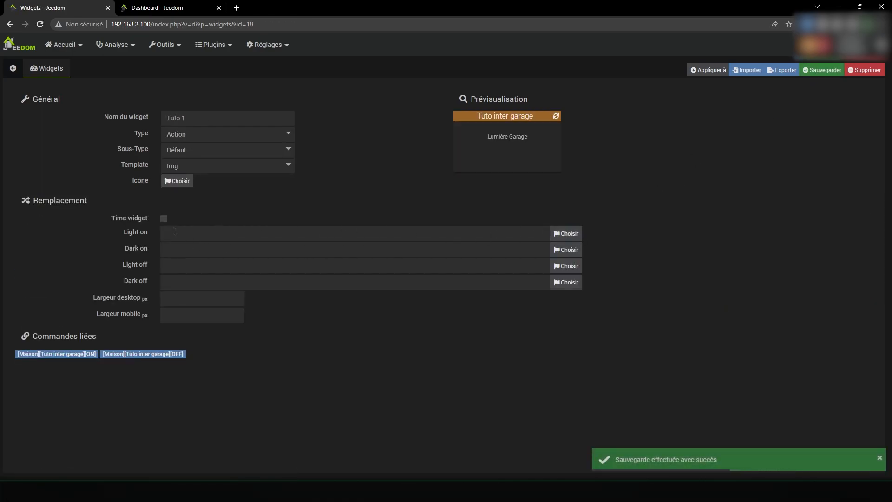
- Switch the interface to the light theme and back to dark to illustrate the Light and Dark replacement fields
{"action": "left_click_drag", "start_coordinate": [138, 233], "coordinate": [140, 233]}
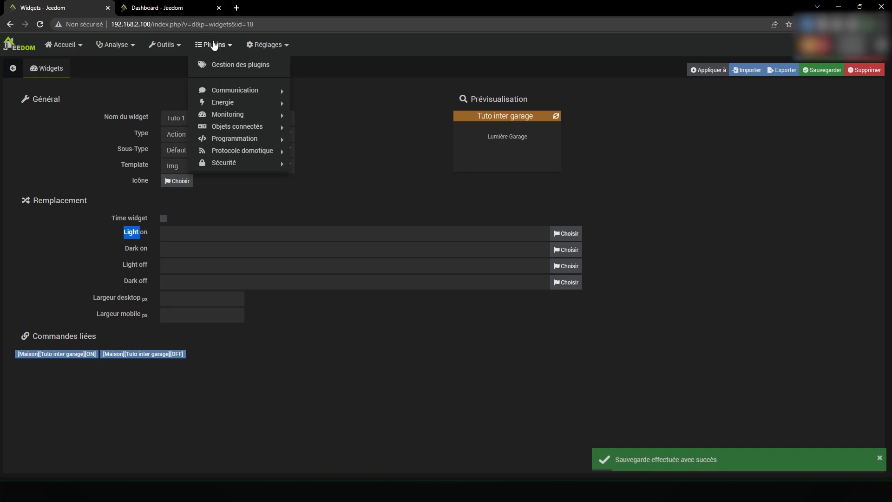
{"action": "mouse_move", "coordinate": [278, 46]}
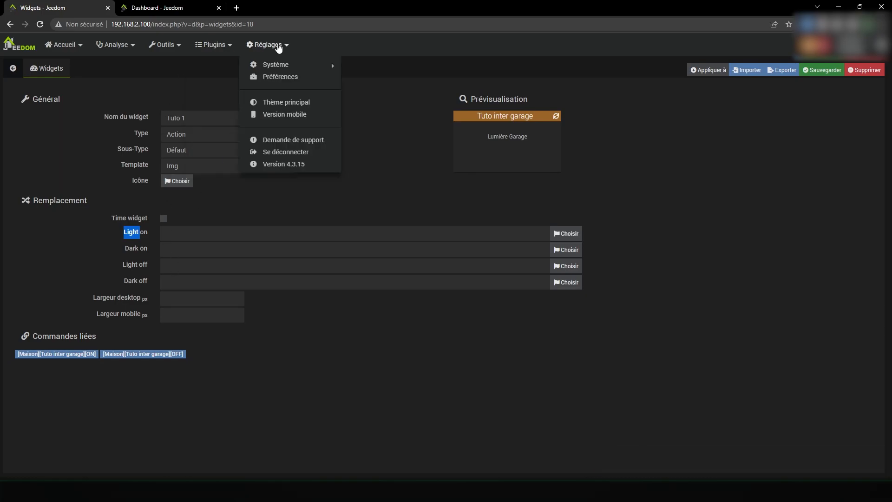
{"action": "left_click", "coordinate": [290, 107]}
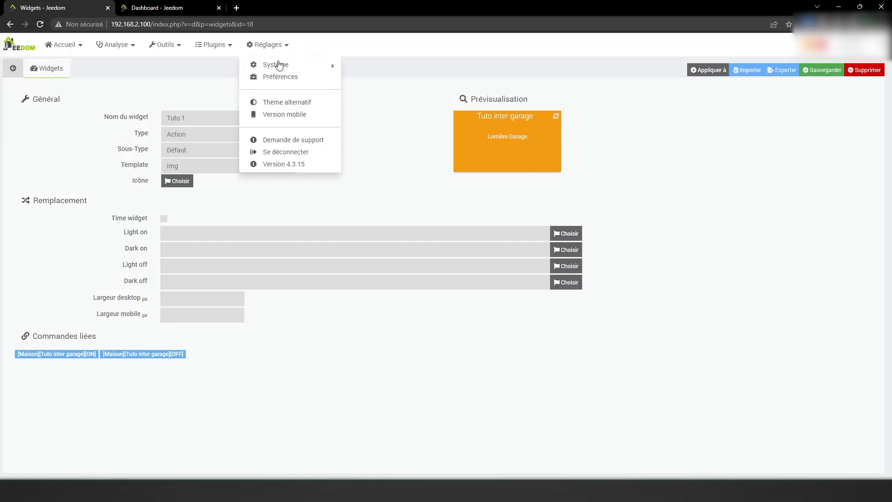
{"action": "left_click", "coordinate": [283, 104]}
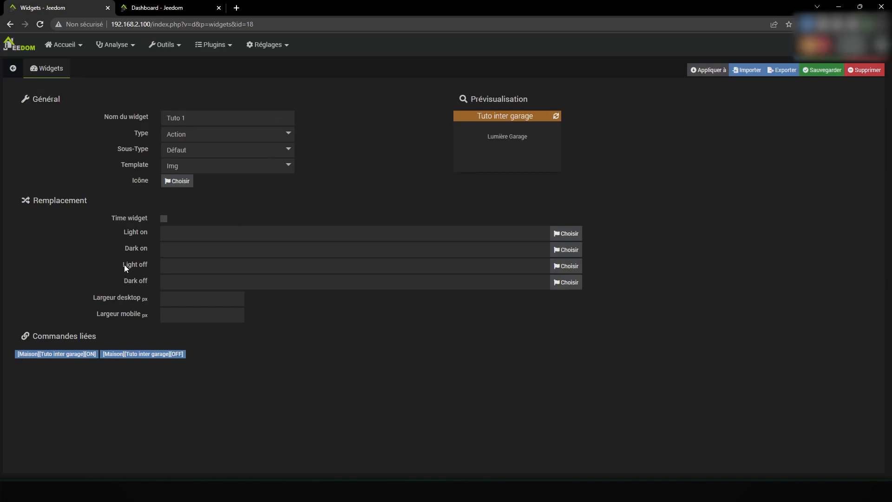
{"action": "double_click", "coordinate": [128, 246]}
- Set the Light on illustration to the icons8-lumière-allumée-80.png image and copy its value into Dark on
{"action": "left_click", "coordinate": [566, 233]}
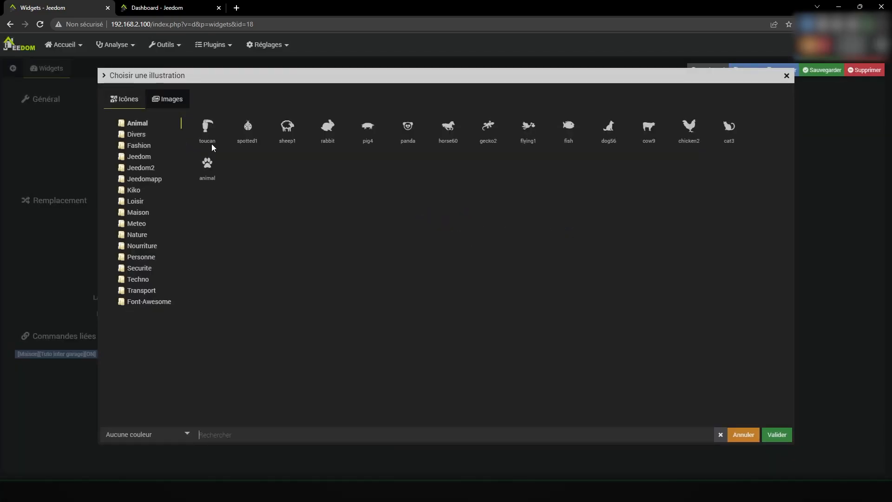
{"action": "left_click", "coordinate": [165, 100]}
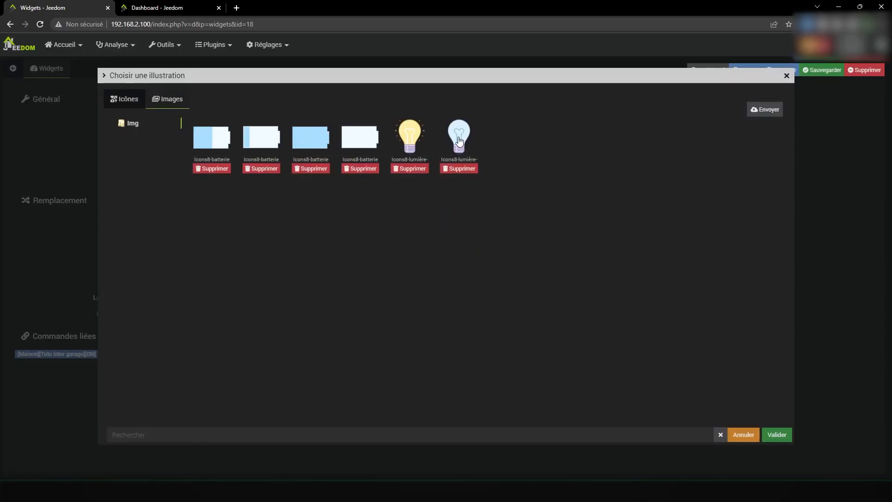
{"action": "left_click", "coordinate": [408, 139]}
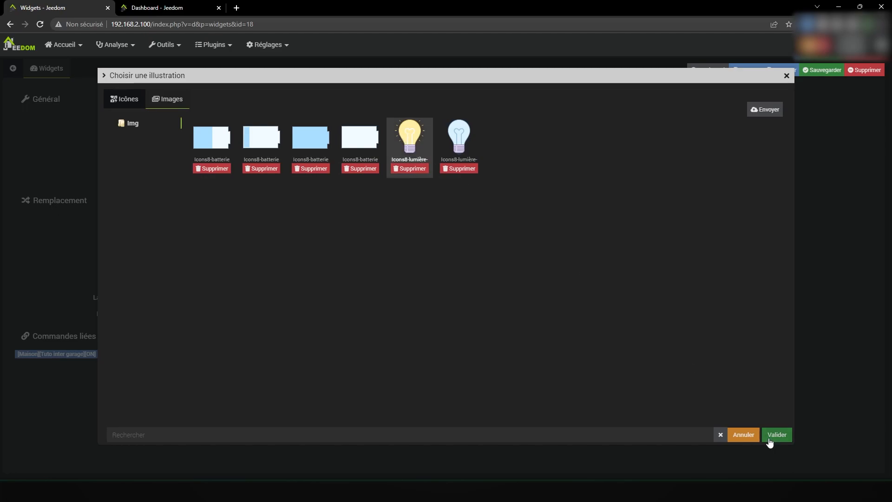
{"action": "left_click", "coordinate": [777, 434]}
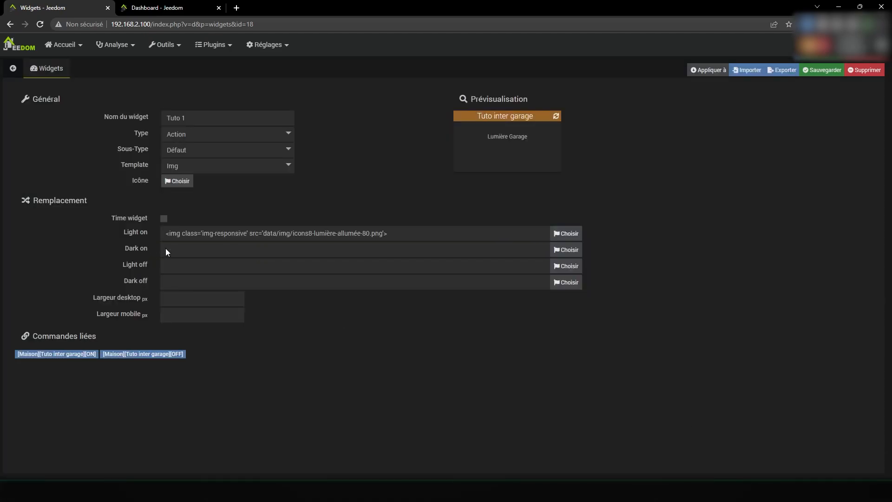
{"action": "triple_click", "coordinate": [474, 233]}
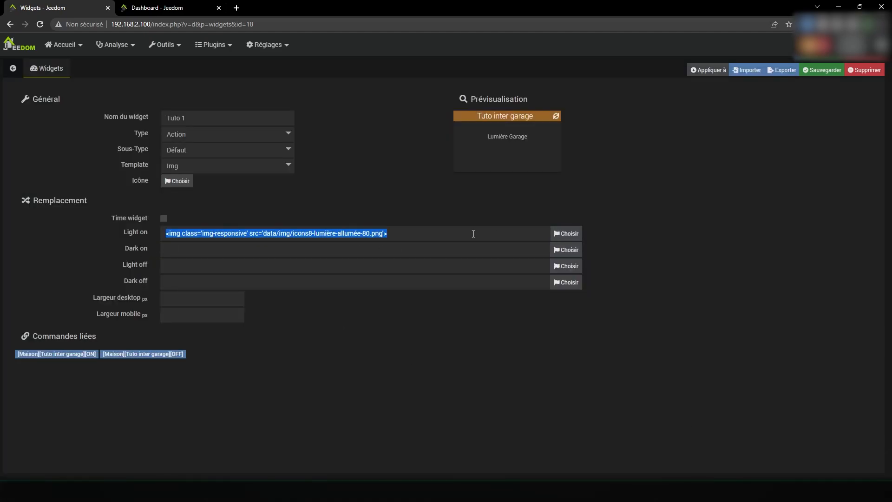
{"action": "key", "text": "ctrl+c"}
{"action": "left_click", "coordinate": [418, 250]}
{"action": "key", "text": "ctrl+v"}
- Set the Light off illustration to the icons8-lumière-éteinte-80.png image and copy its value into Dark off
{"action": "left_click", "coordinate": [566, 266]}
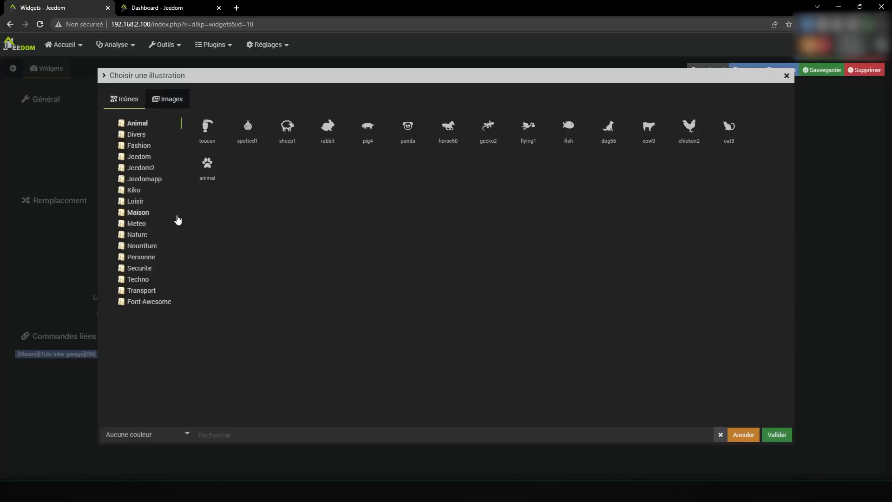
{"action": "left_click", "coordinate": [174, 102]}
{"action": "left_click", "coordinate": [470, 142]}
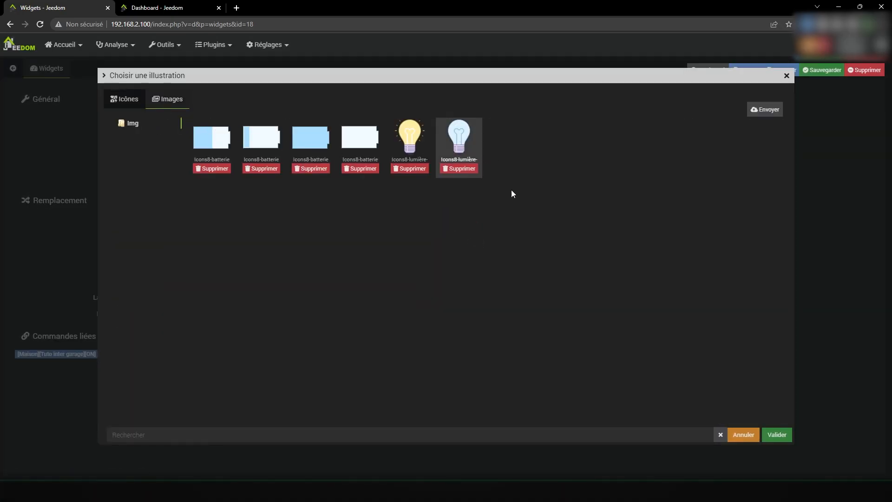
{"action": "left_click", "coordinate": [774, 435]}
{"action": "triple_click", "coordinate": [223, 268]}
{"action": "key", "text": "ctrl+c"}
{"action": "left_click", "coordinate": [213, 284]}
{"action": "key", "text": "ctrl+v"}
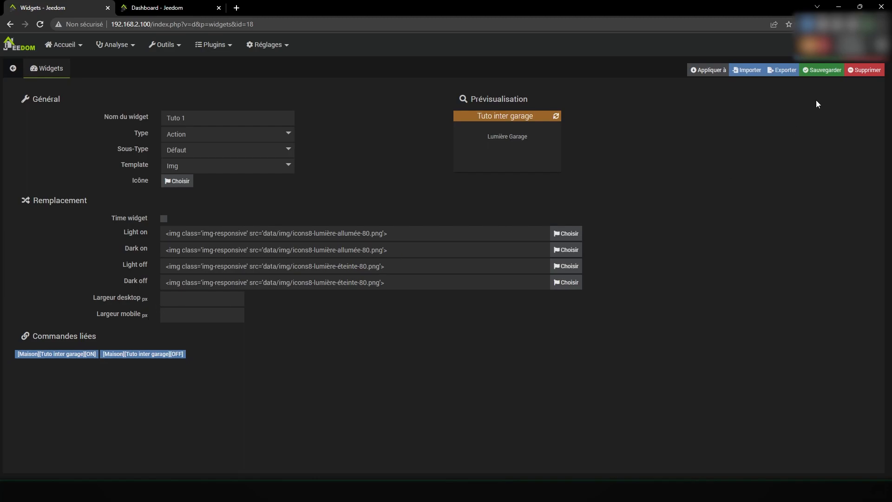
- Save the widget with its bulb images, enable the Time widget option, and save again
{"action": "left_click", "coordinate": [829, 70]}
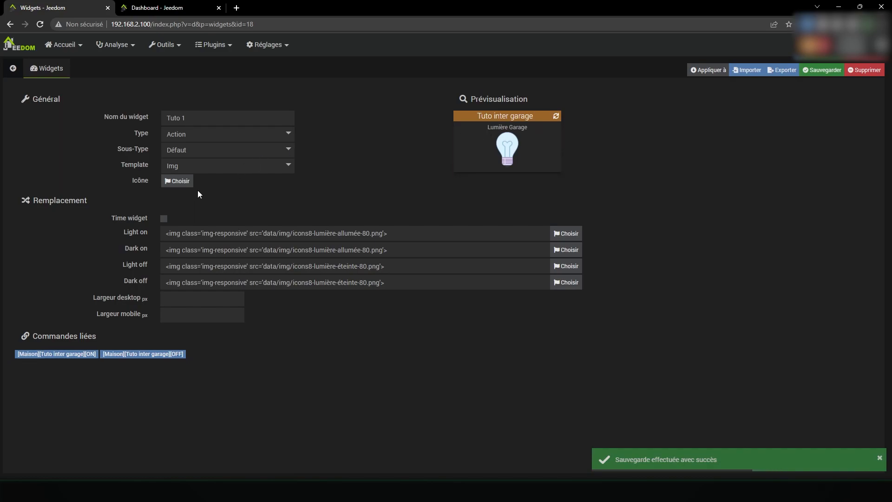
{"action": "left_click", "coordinate": [164, 218]}
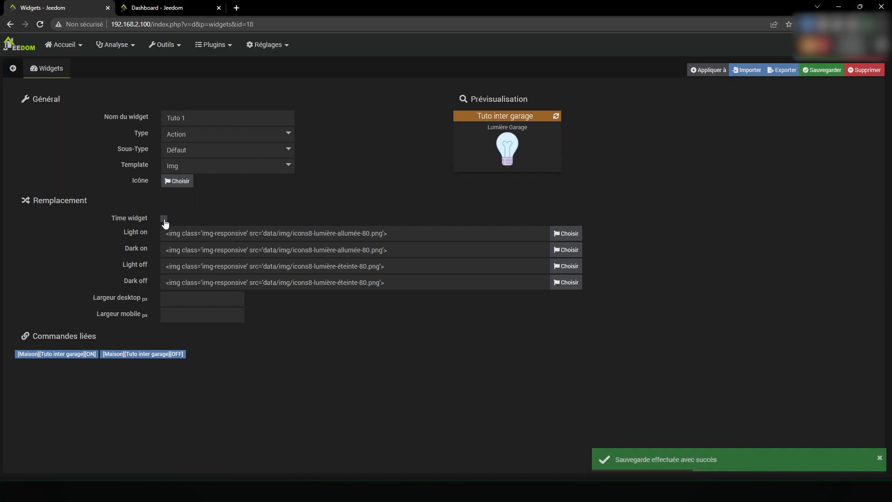
{"action": "left_click", "coordinate": [830, 71]}
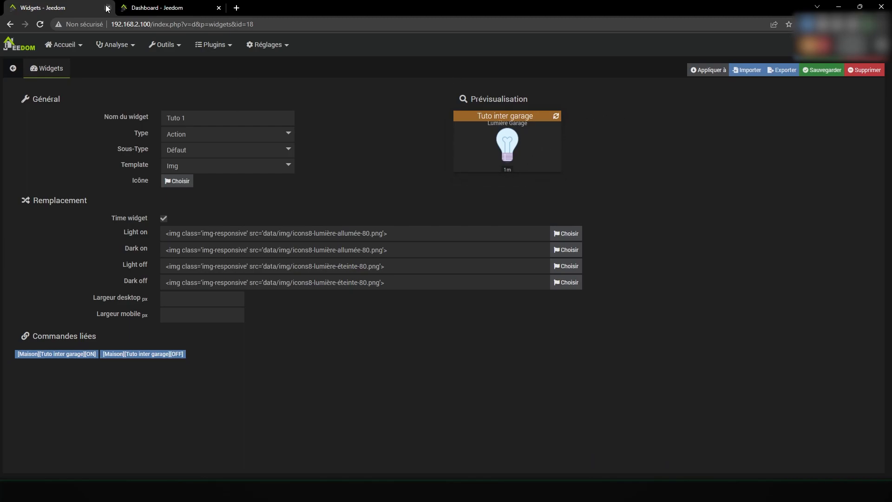
- Switch to the Dashboard page, reload it, and display the Maison object
{"action": "left_click", "coordinate": [169, 8]}
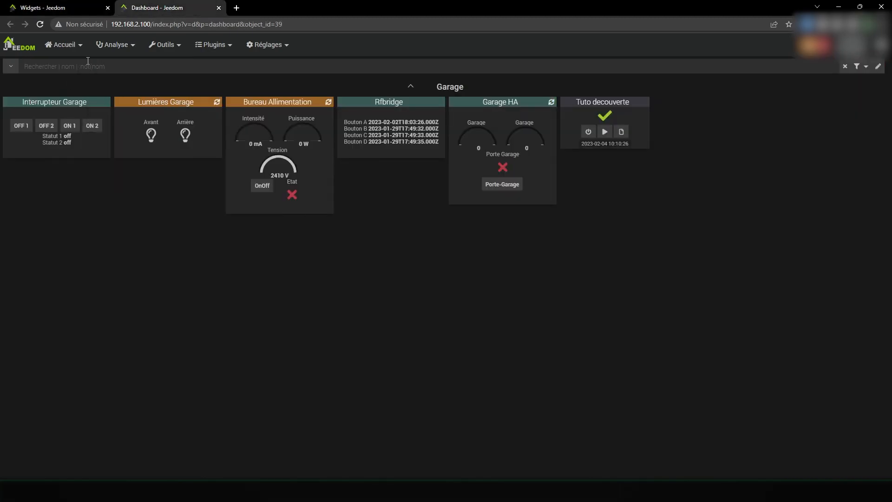
{"action": "key", "text": "F5"}
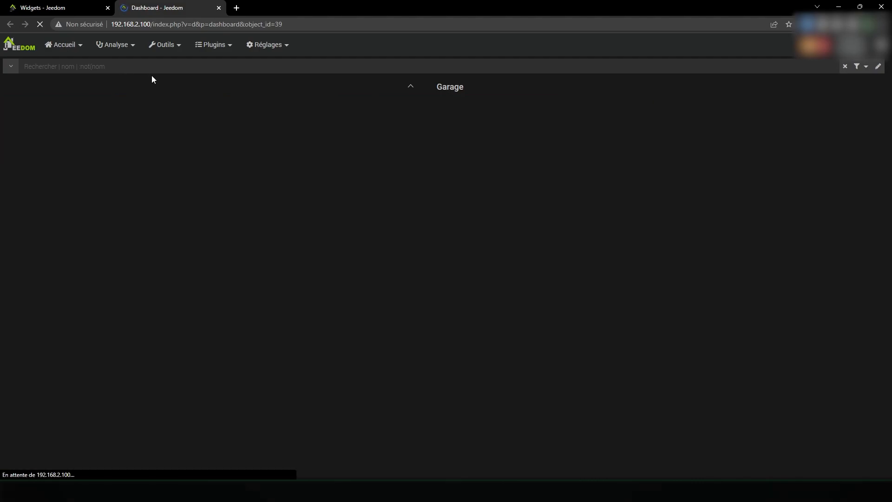
{"action": "mouse_move", "coordinate": [64, 45]}
{"action": "mouse_move", "coordinate": [77, 77]}
{"action": "left_click", "coordinate": [153, 78]}
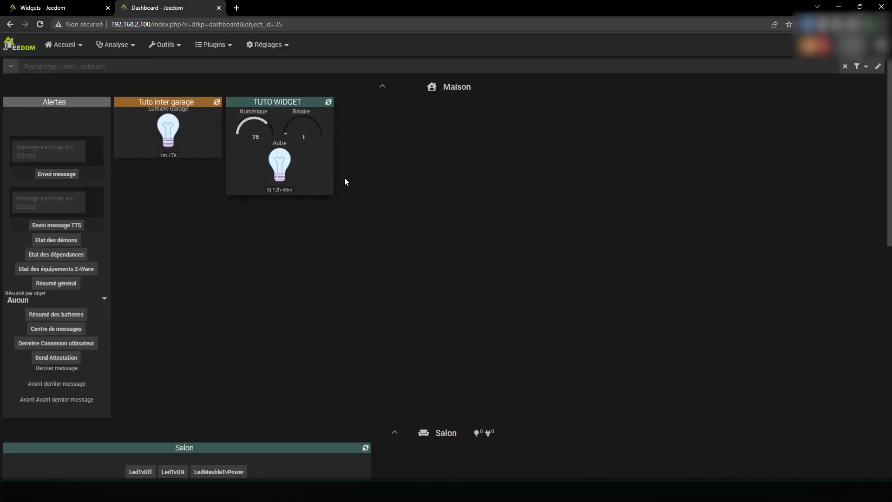
- Enlarge the Tuto inter garage tile in both height and width in dashboard edit mode, and leave edit mode to save
{"action": "left_click", "coordinate": [877, 66]}
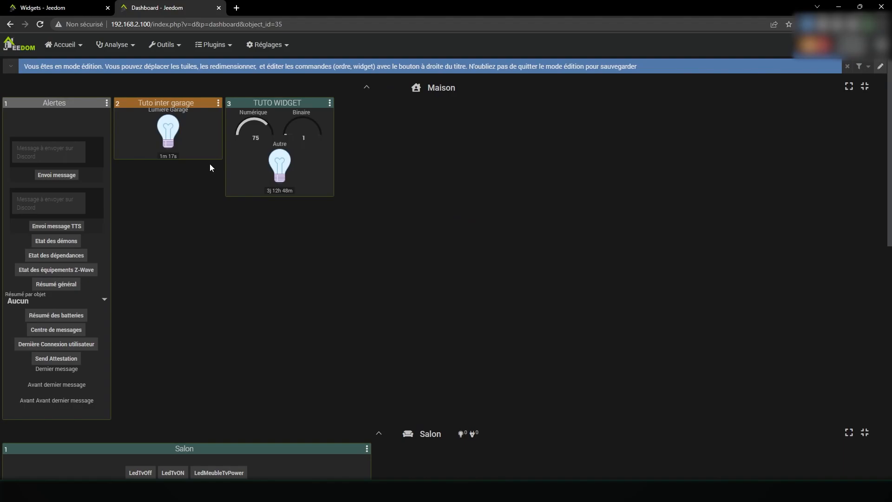
{"action": "left_click_drag", "start_coordinate": [207, 158], "coordinate": [198, 242]}
{"action": "left_click_drag", "start_coordinate": [219, 209], "coordinate": [408, 211]}
{"action": "left_click", "coordinate": [879, 66]}
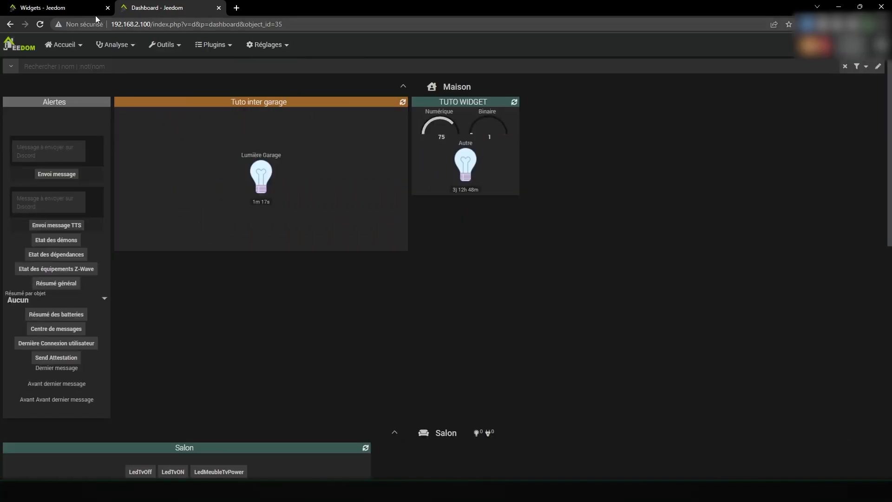
- Return to the Tuto 1 widget page, save it to refresh the preview, and toggle the garage light there
{"action": "left_click", "coordinate": [88, 10]}
{"action": "left_click", "coordinate": [823, 70]}
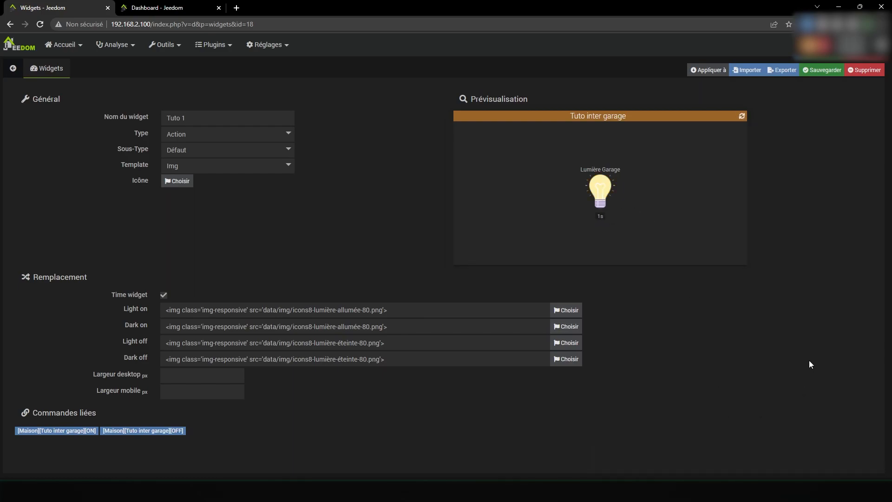
{"action": "left_click", "coordinate": [598, 186]}
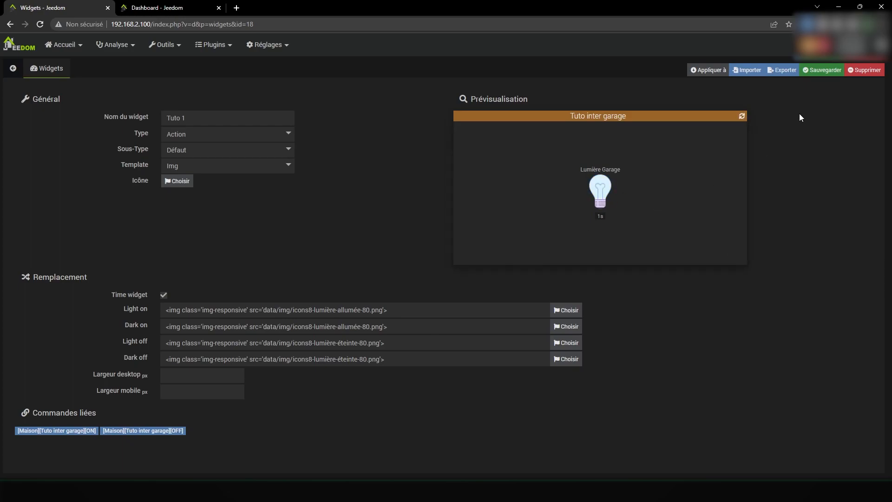
- Disable the Time widget option of Tuto 1 and save the widget
{"action": "left_click", "coordinate": [820, 70]}
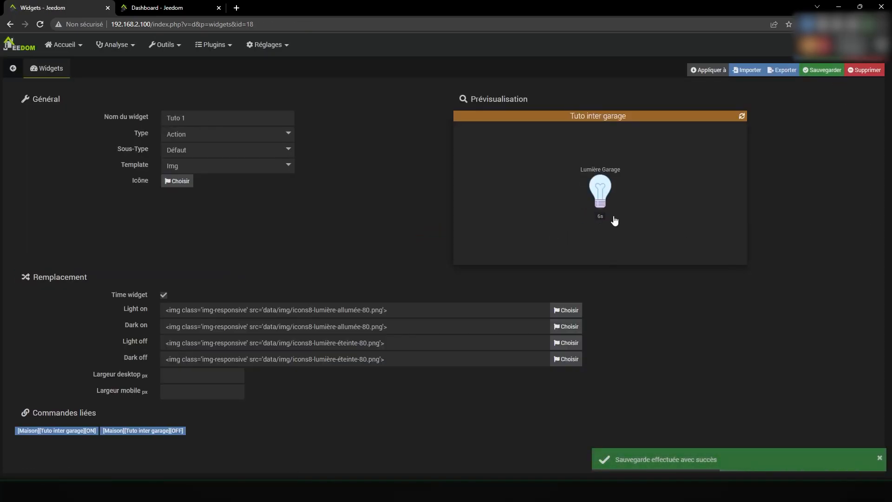
{"action": "left_click", "coordinate": [164, 296]}
{"action": "left_click", "coordinate": [822, 70]}
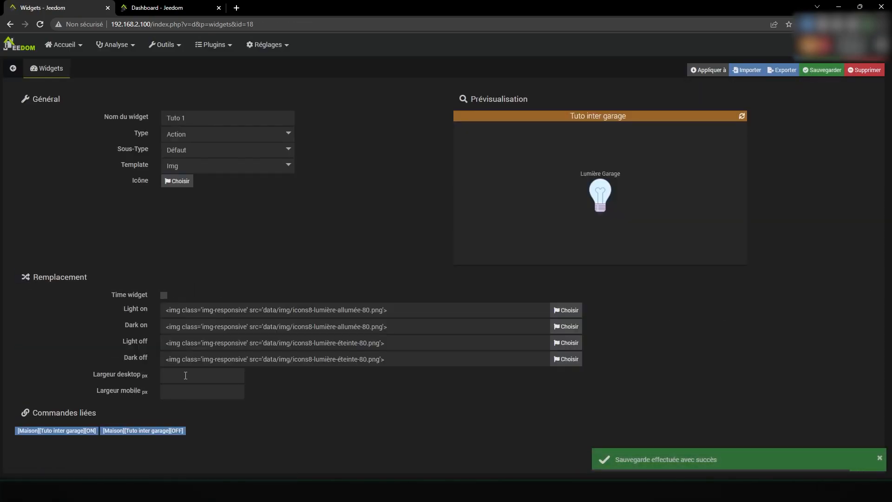
- Set the desktop and mobile widths of the widget to 100 px and save
{"action": "type", "text": "100"}
{"action": "key", "text": "Tab"}
{"action": "type", "text": "100"}
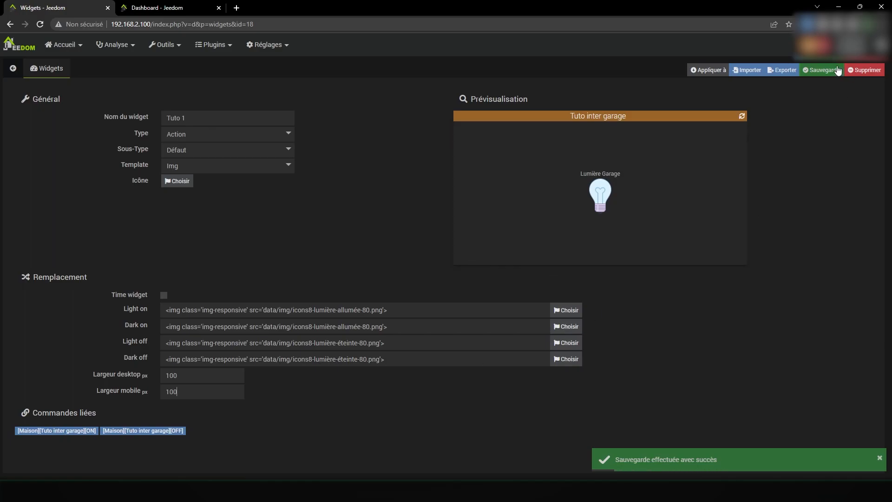
{"action": "left_click", "coordinate": [823, 70]}
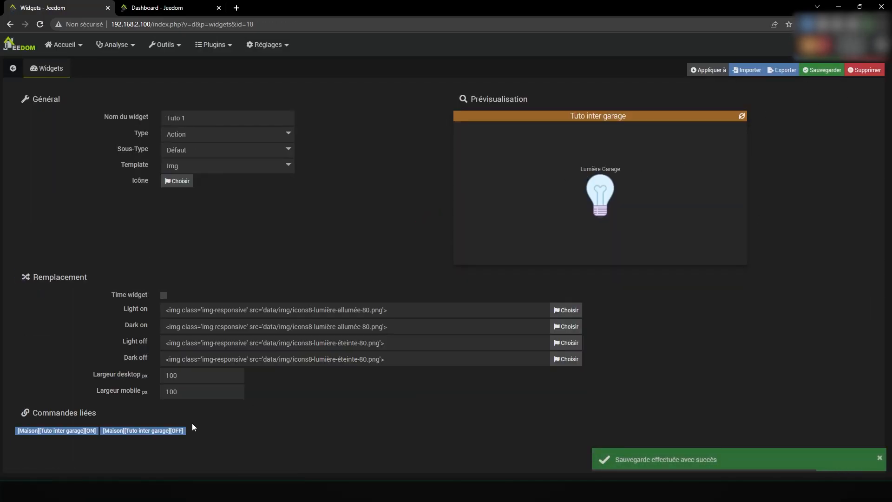
- Change both the desktop and mobile image widths to 500 px and save the widget
{"action": "double_click", "coordinate": [181, 376]}
{"action": "type", "text": "500"}
{"action": "key", "text": "Tab"}
{"action": "type", "text": "500"}
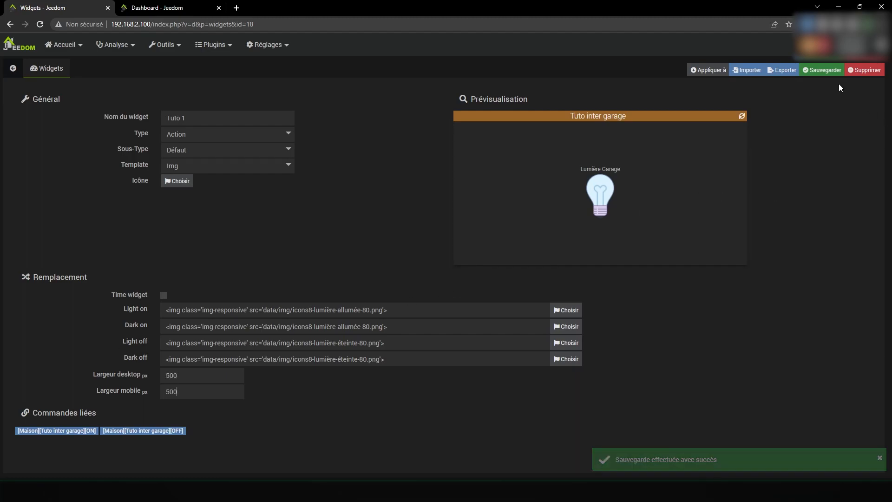
{"action": "left_click", "coordinate": [826, 69]}
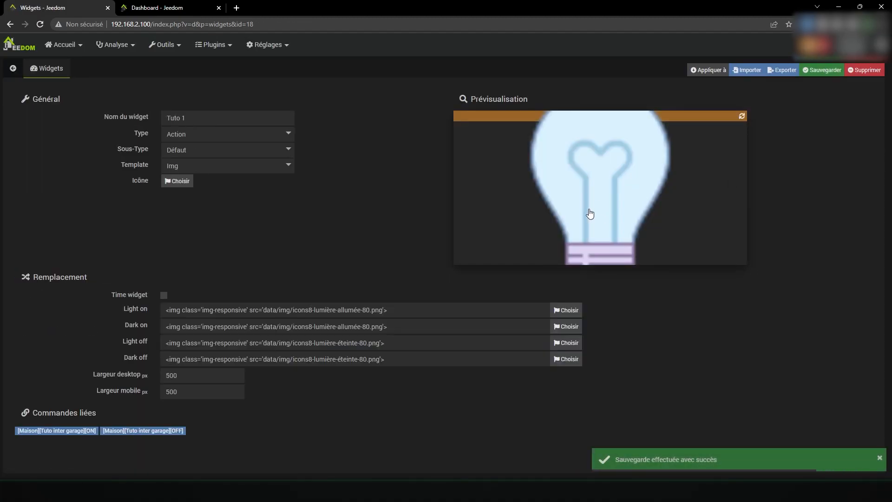
- Reduce the desktop and mobile widths to 30 px and save the widget
{"action": "left_click_drag", "start_coordinate": [182, 375], "coordinate": [121, 374]}
{"action": "type", "text": "30"}
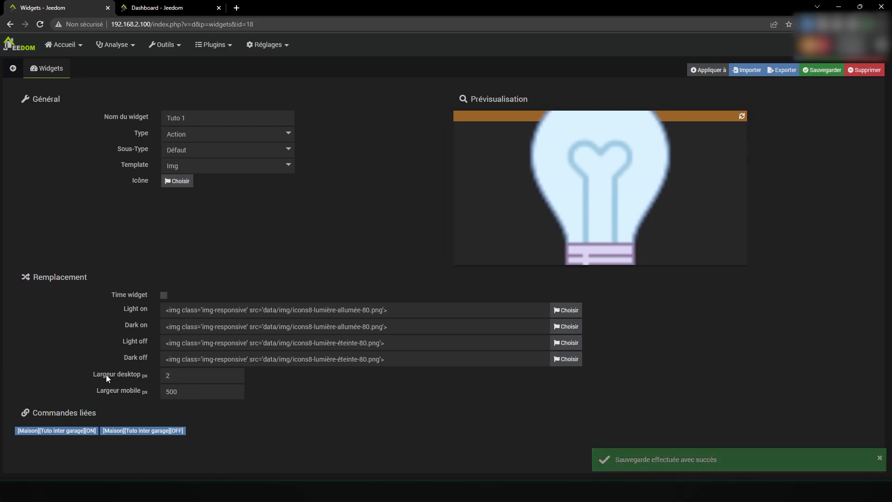
{"action": "key", "text": "Tab"}
{"action": "type", "text": "30"}
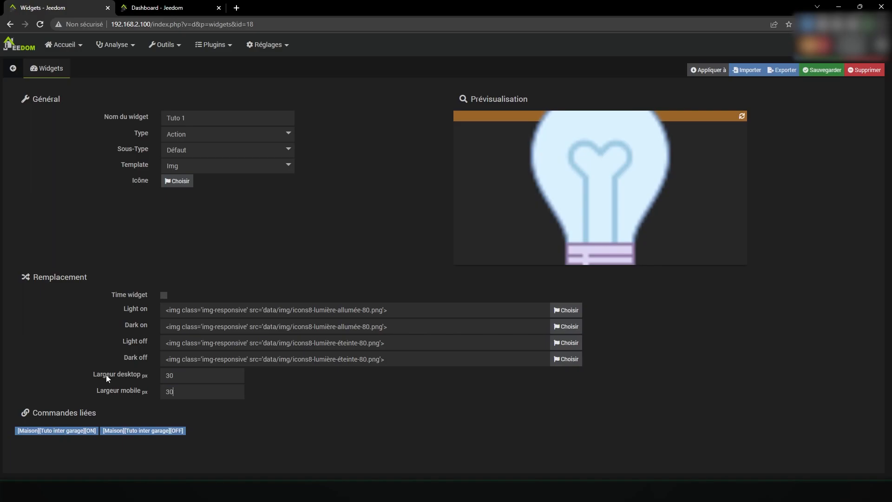
{"action": "left_click", "coordinate": [831, 71]}
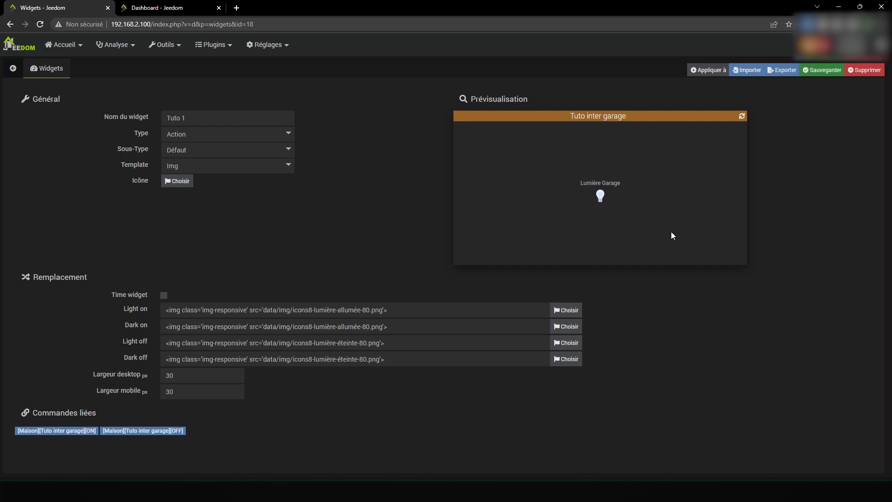
- Change the widget's sub-type to Curseur with the Icon template and save it
{"action": "left_click", "coordinate": [205, 168]}
{"action": "left_click", "coordinate": [336, 171]}
{"action": "left_click", "coordinate": [275, 155]}
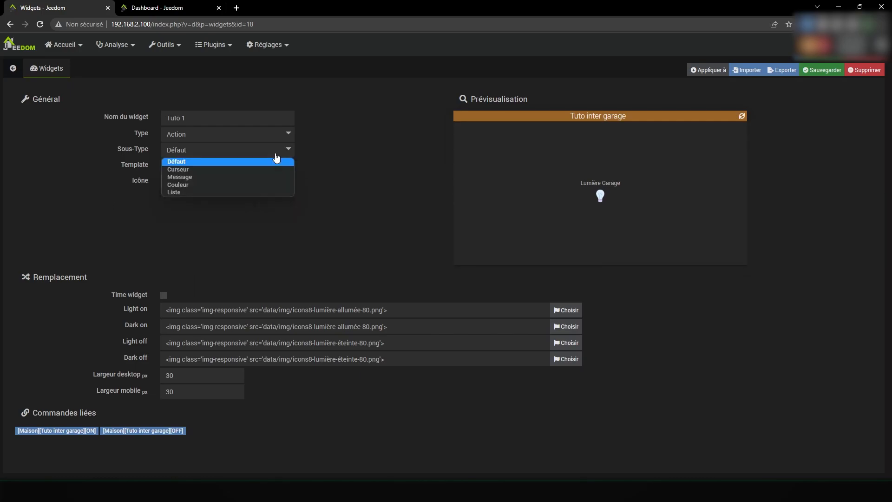
{"action": "left_click", "coordinate": [221, 169]}
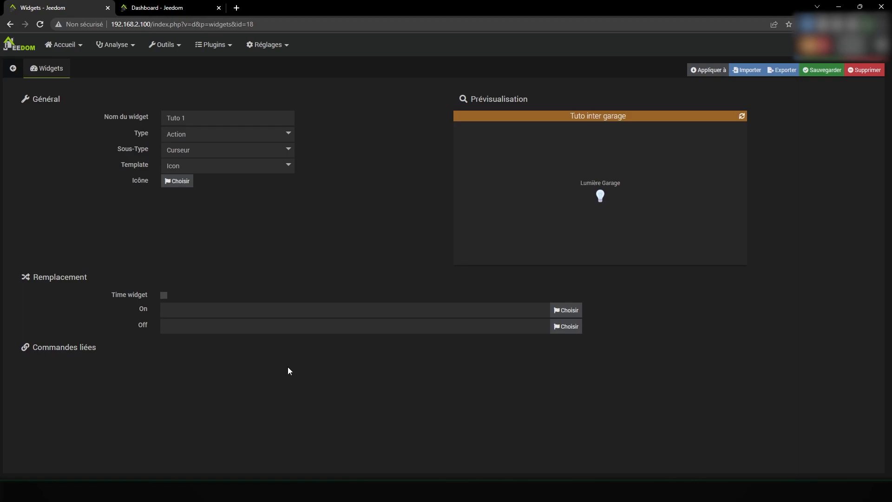
{"action": "left_click", "coordinate": [812, 71]}
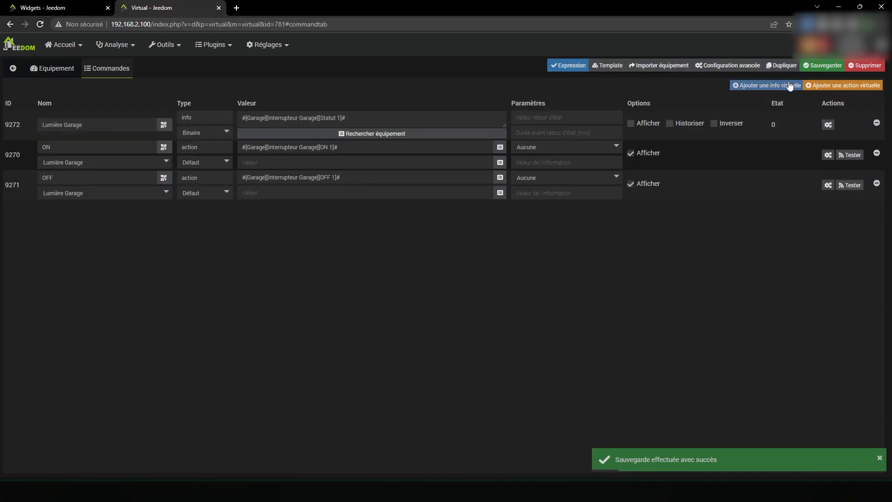
- Add a virtual action named tuto with sub-type Curseur, linked to Lumière Garage with information name 1, and save the equipment
{"action": "left_click", "coordinate": [869, 86]}
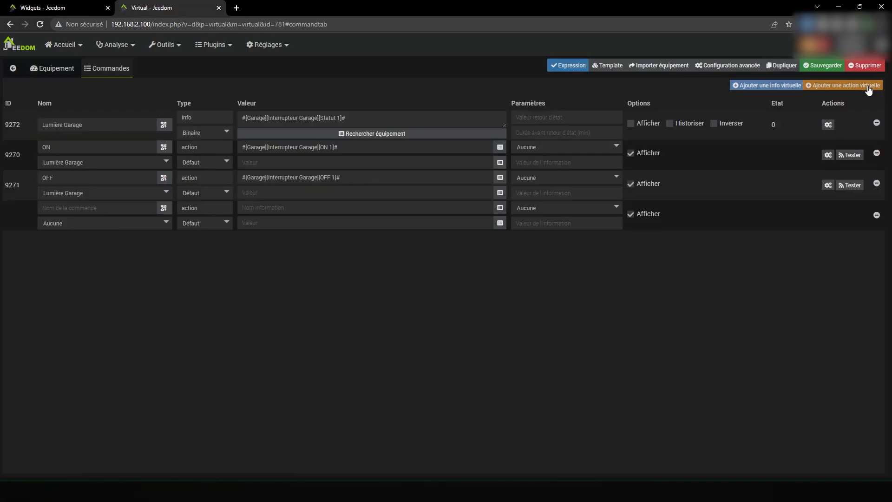
{"action": "left_click", "coordinate": [204, 223]}
{"action": "left_click", "coordinate": [214, 240]}
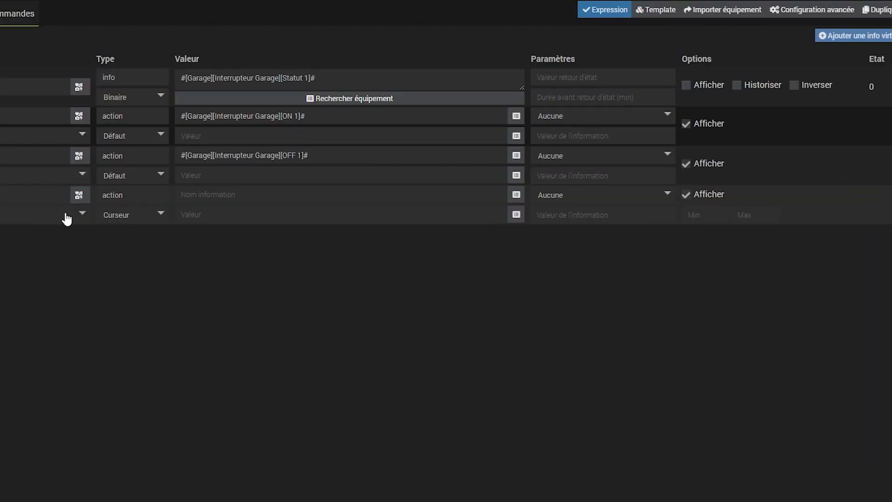
{"action": "left_click", "coordinate": [66, 215]}
{"action": "left_click", "coordinate": [56, 241]}
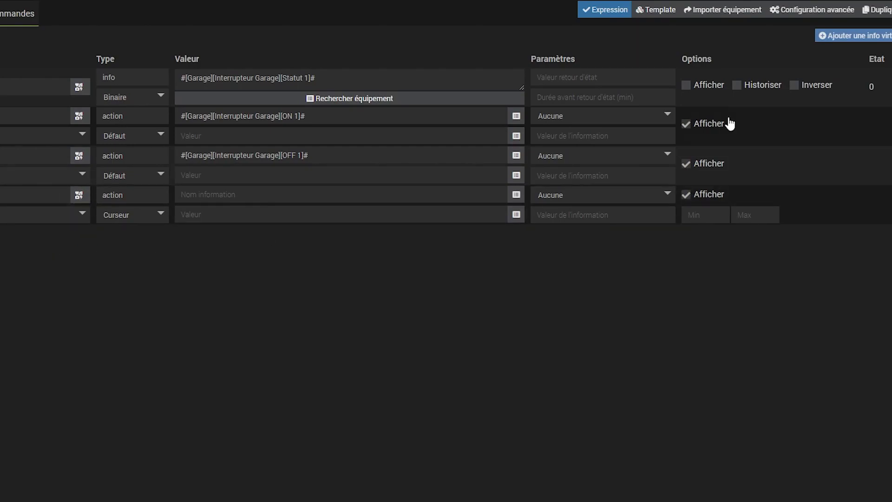
{"action": "left_click", "coordinate": [183, 196]}
{"action": "type", "text": "1"}
{"action": "key", "text": "ctrl+s"}
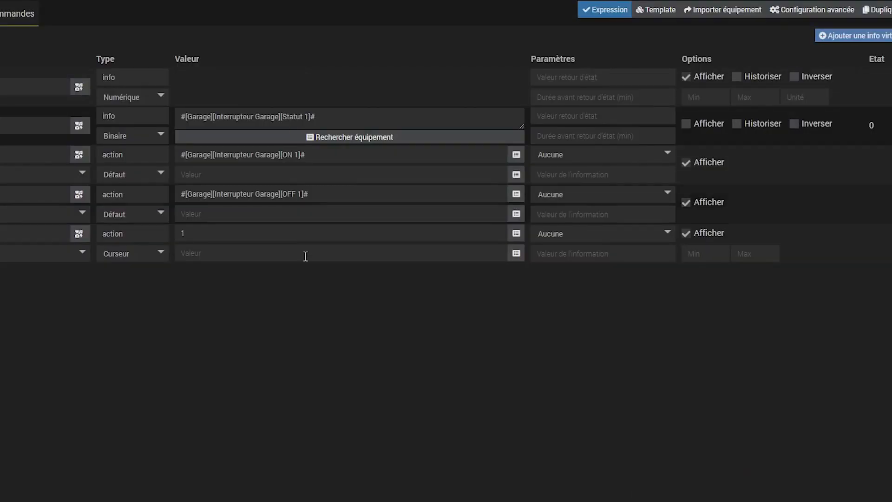
- Back on the Tuto 1 widget page, apply the widget to the tuto command of Tuto inter garage and save
{"action": "left_click", "coordinate": [77, 10]}
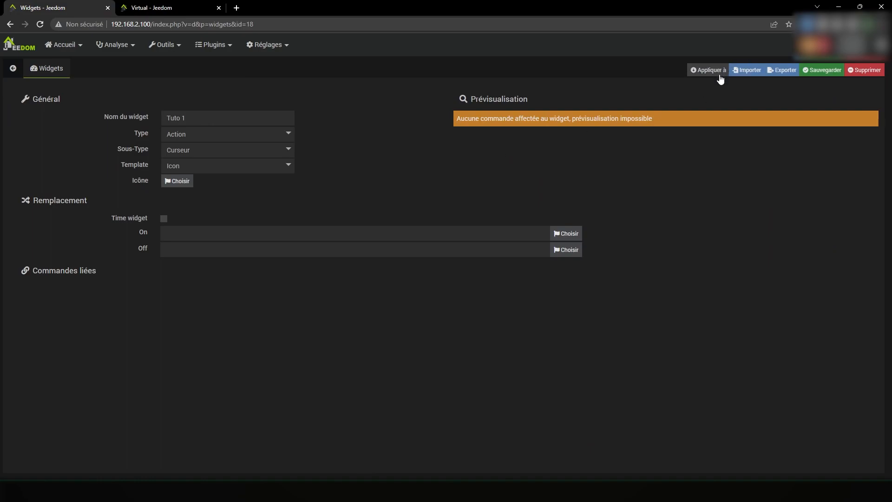
{"action": "left_click", "coordinate": [819, 74]}
{"action": "left_click", "coordinate": [715, 72]}
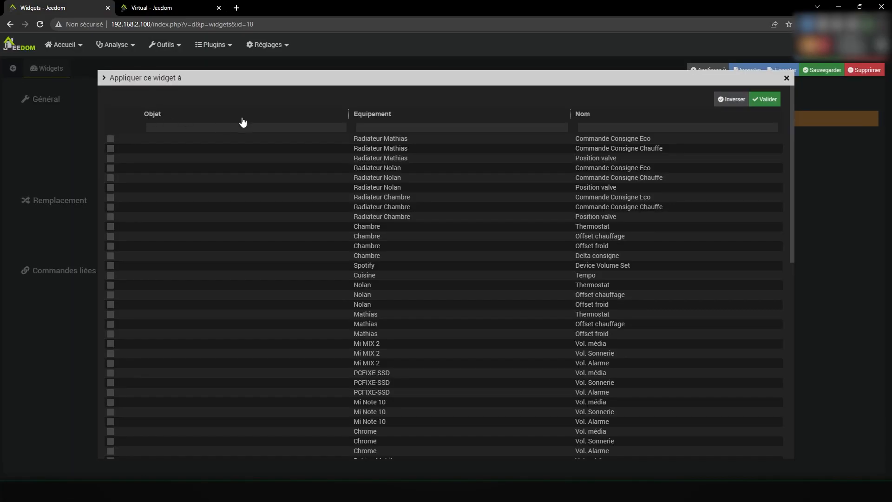
{"action": "left_click", "coordinate": [429, 125]}
{"action": "type", "text": "tuto"}
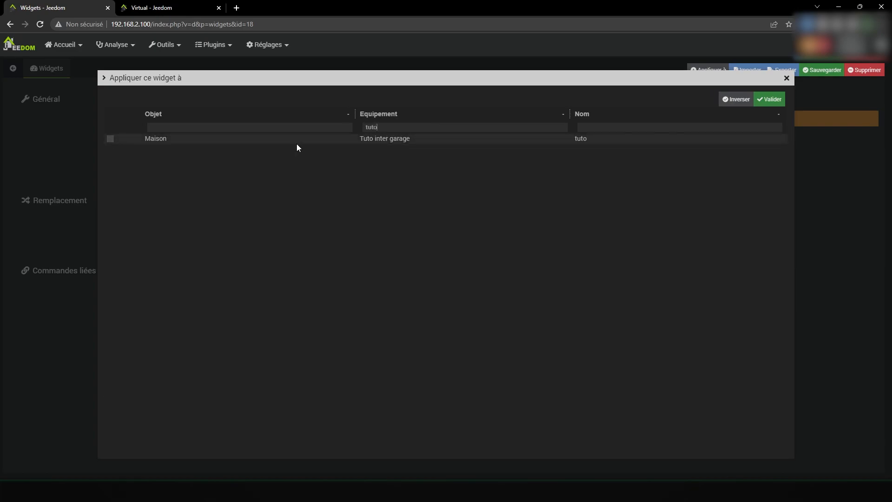
{"action": "left_click", "coordinate": [110, 138]}
{"action": "left_click", "coordinate": [768, 99]}
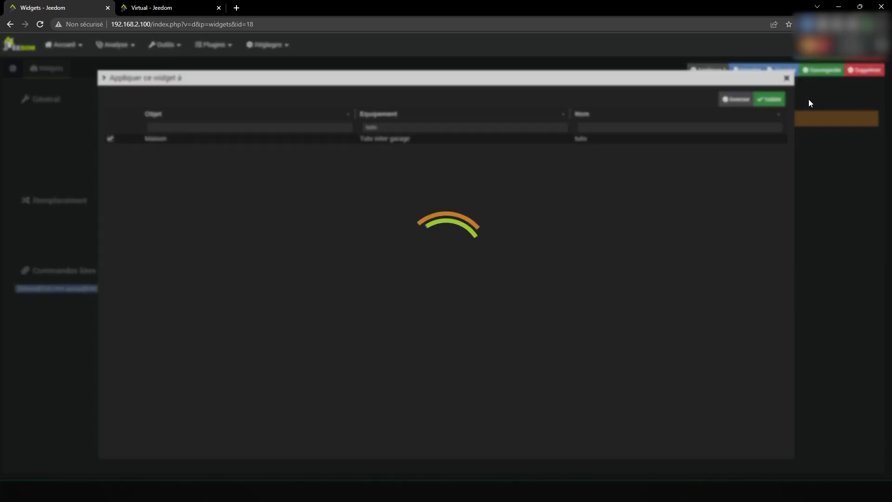
{"action": "left_click", "coordinate": [786, 79]}
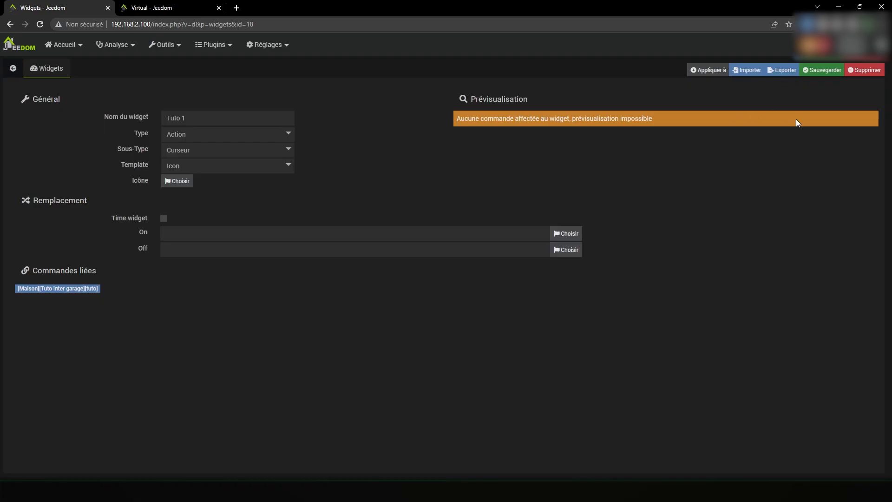
{"action": "left_click", "coordinate": [818, 70]}
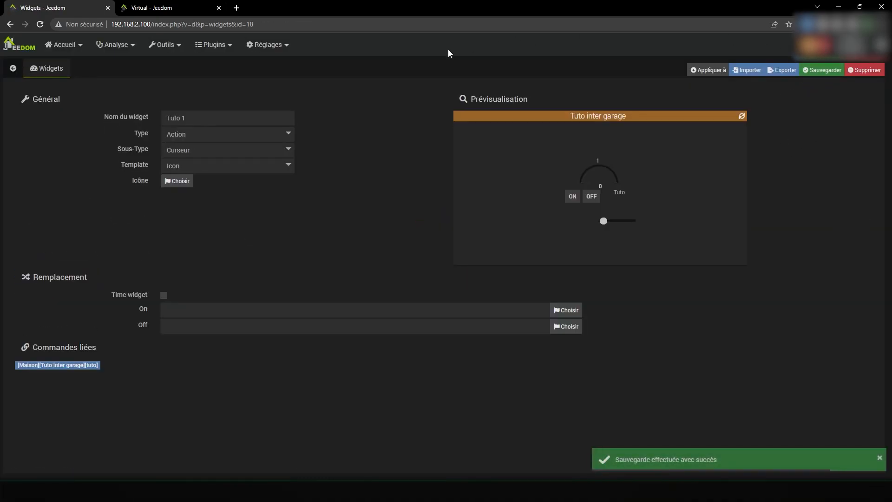
- In the virtual equipment, hide the 1, ON and OFF commands from display and save
{"action": "left_click", "coordinate": [162, 10]}
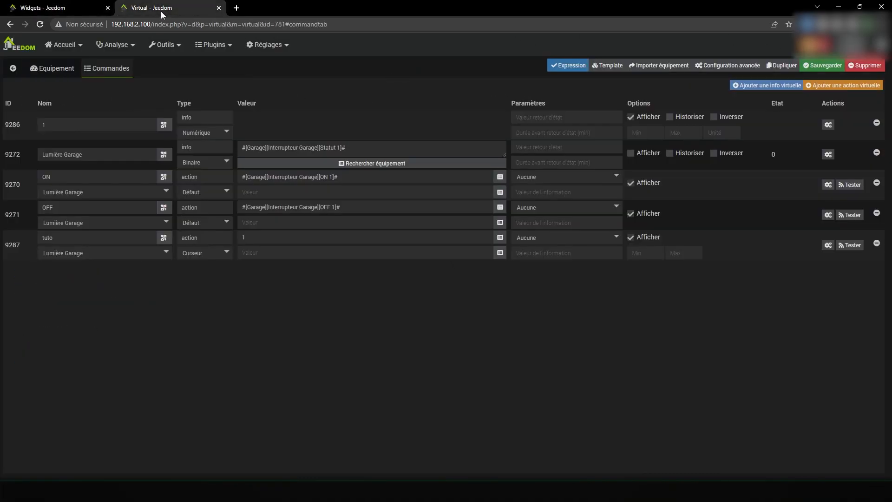
{"action": "left_click", "coordinate": [647, 117]}
{"action": "left_click", "coordinate": [650, 183]}
{"action": "left_click", "coordinate": [822, 65]}
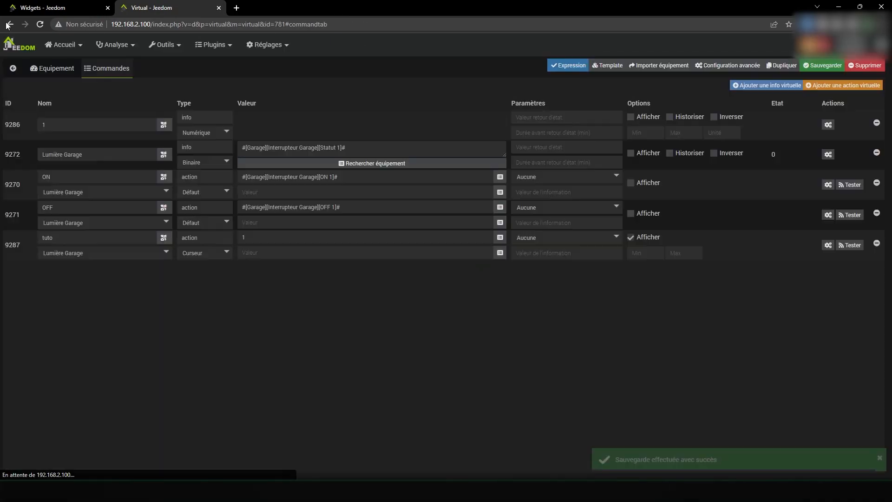
- Return to the widget page, save to refresh the preview, and move the Tuto slider to about its middle
{"action": "left_click", "coordinate": [55, 10]}
{"action": "left_click", "coordinate": [821, 70]}
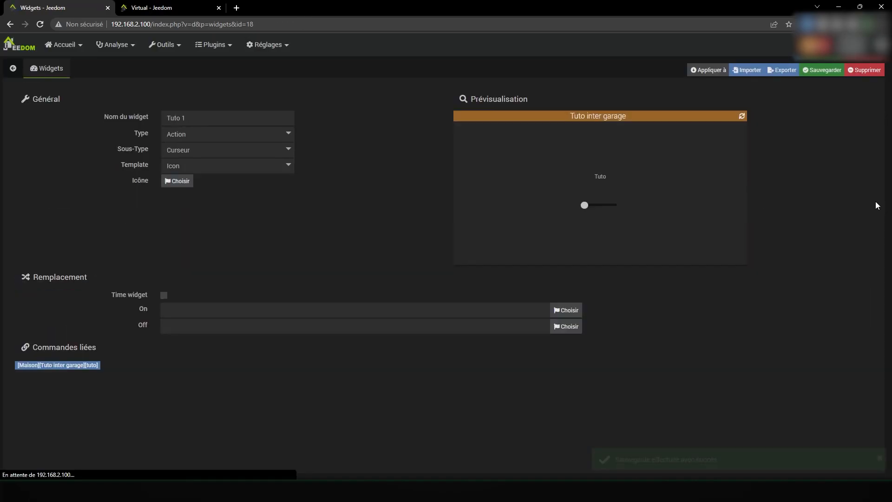
{"action": "mouse_move", "coordinate": [584, 205]}
{"action": "left_mouse_down"}
{"action": "mouse_move", "coordinate": [614, 205]}
{"action": "mouse_move", "coordinate": [601, 205]}
{"action": "left_mouse_up"}
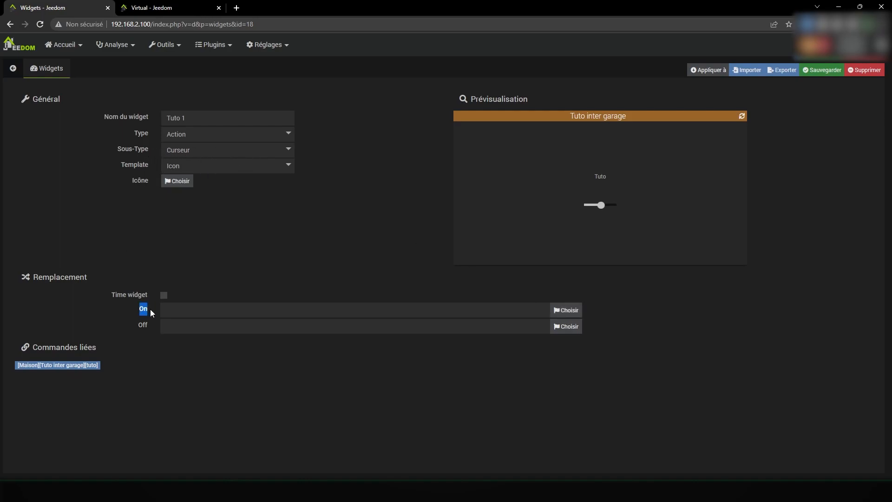
- Set the On illustration to the animal paw icon in yellow (Icônes jaunes)
{"action": "left_click", "coordinate": [269, 369]}
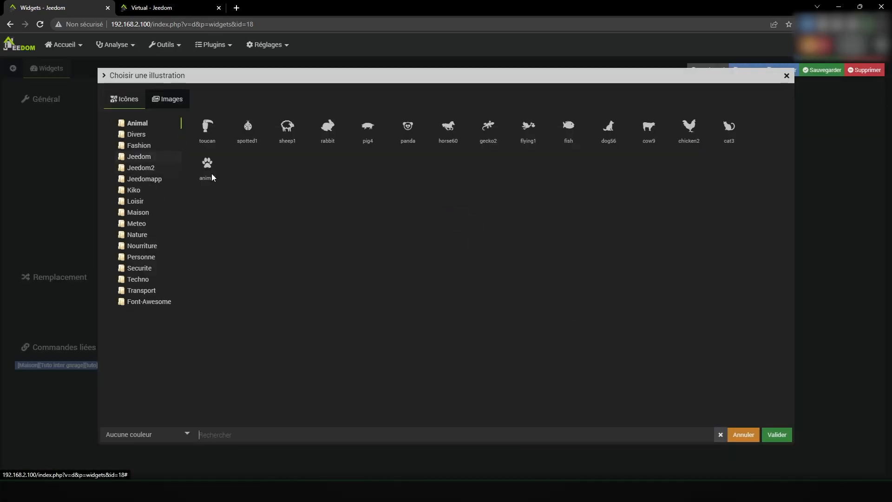
{"action": "left_click", "coordinate": [211, 174]}
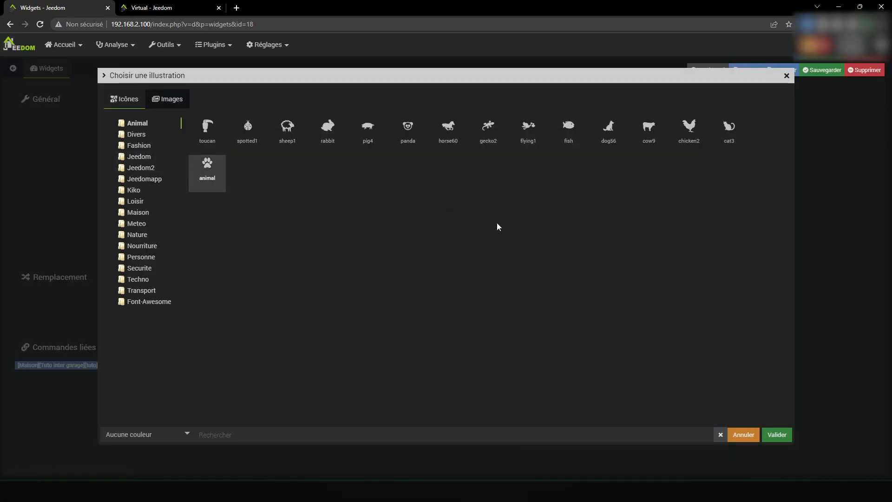
{"action": "left_click", "coordinate": [149, 434]}
{"action": "left_click", "coordinate": [155, 397]}
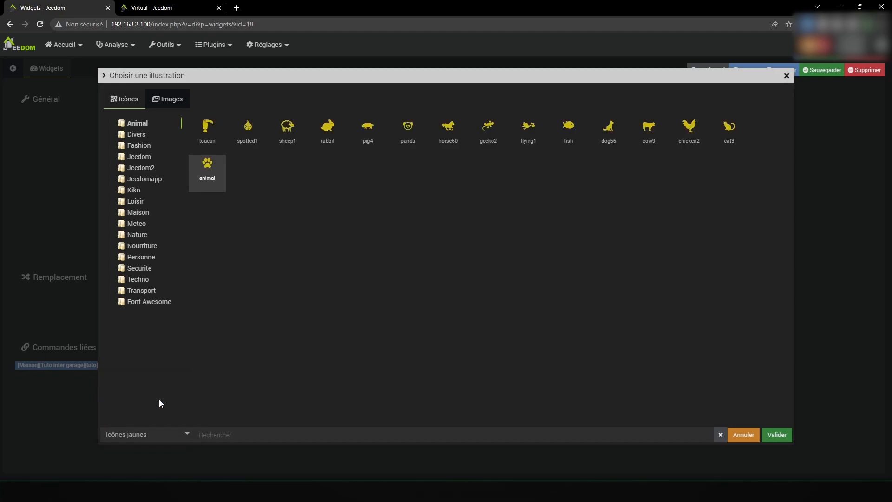
{"action": "left_click", "coordinate": [771, 433]}
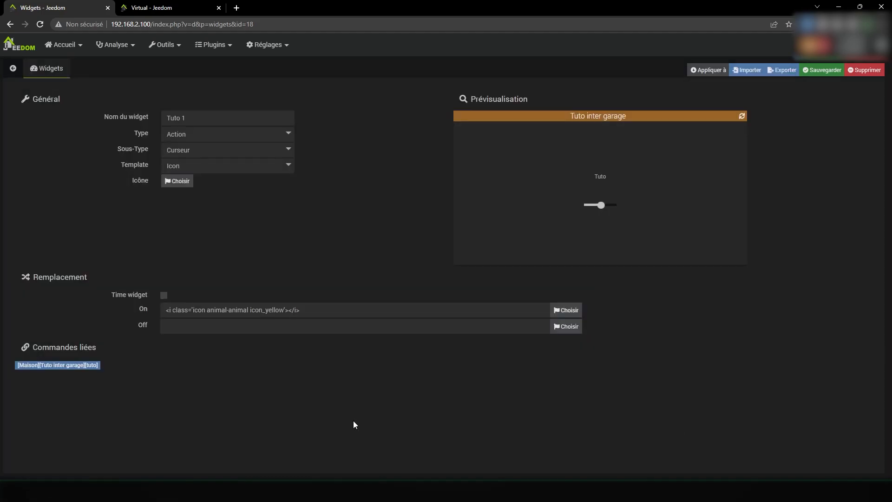
- Set the Off illustration to the animal paw icon without colour, save, and nudge the Tuto slider in the preview
{"action": "left_click", "coordinate": [564, 326]}
{"action": "left_click", "coordinate": [198, 166]}
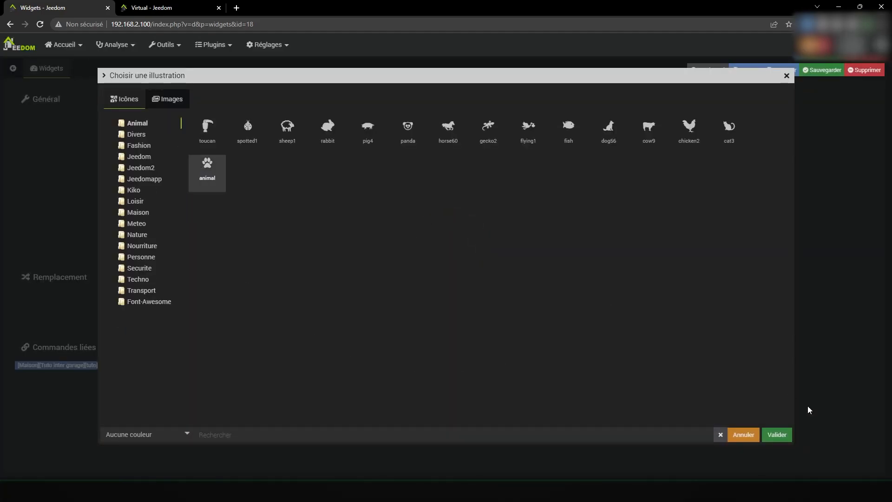
{"action": "left_click", "coordinate": [780, 436]}
{"action": "left_click", "coordinate": [821, 64]}
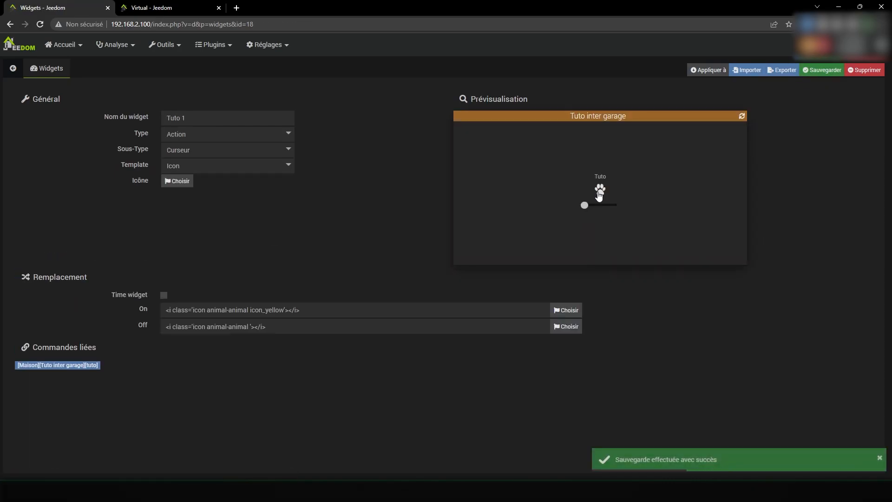
{"action": "mouse_move", "coordinate": [584, 207]}
{"action": "left_mouse_down"}
{"action": "mouse_move", "coordinate": [643, 214]}
{"action": "mouse_move", "coordinate": [585, 207]}
{"action": "left_mouse_up"}
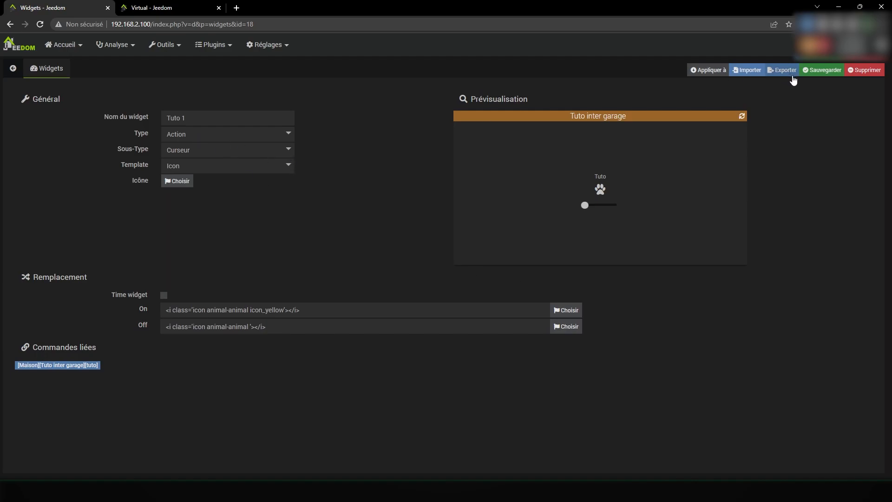
- Switch the widget template to Img to show its fields, and return it to Icon
{"action": "left_click", "coordinate": [233, 171]}
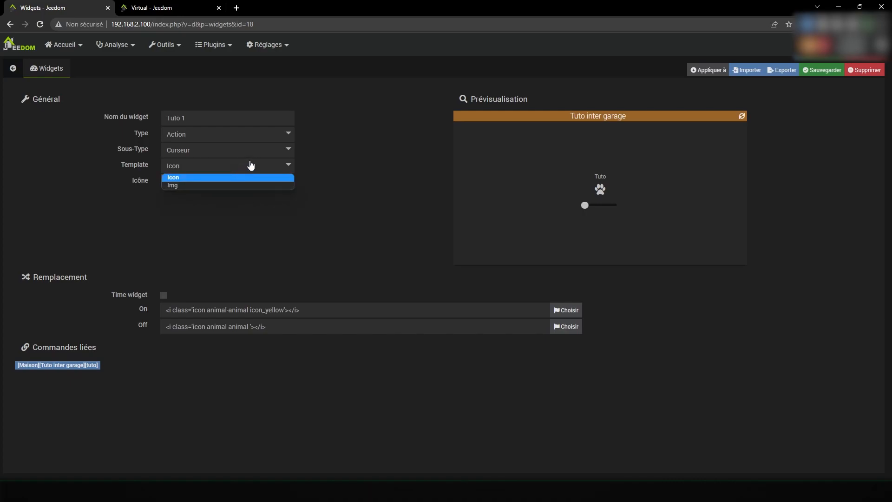
{"action": "left_click", "coordinate": [283, 184]}
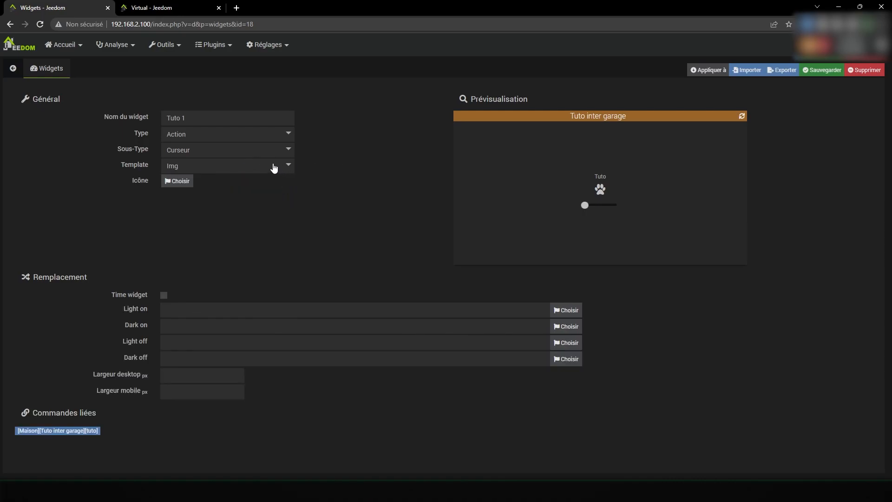
{"action": "left_click", "coordinate": [274, 168]}
{"action": "left_click", "coordinate": [277, 177]}
- Save the widget once with sub-type Message and once with sub-type Couleur
{"action": "left_click", "coordinate": [263, 148]}
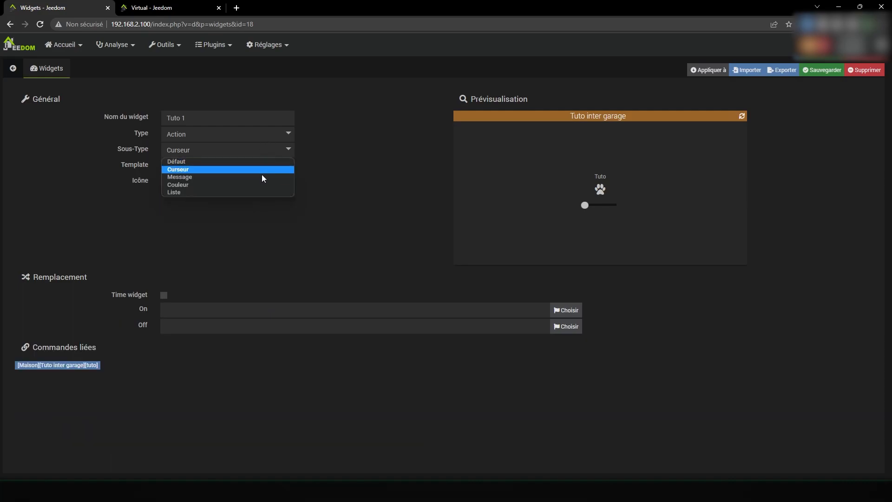
{"action": "left_click", "coordinate": [262, 177]}
{"action": "key", "text": "ctrl+s"}
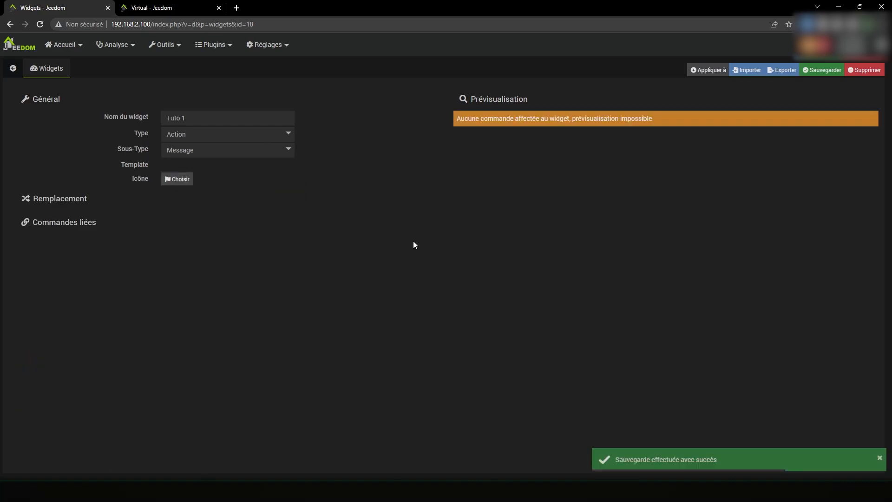
{"action": "left_click", "coordinate": [218, 149]}
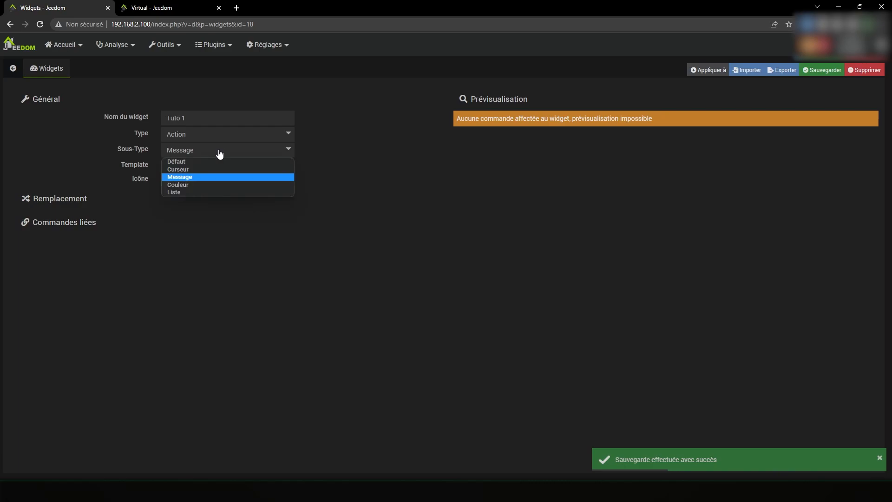
{"action": "left_click", "coordinate": [243, 183]}
{"action": "left_click", "coordinate": [825, 69]}
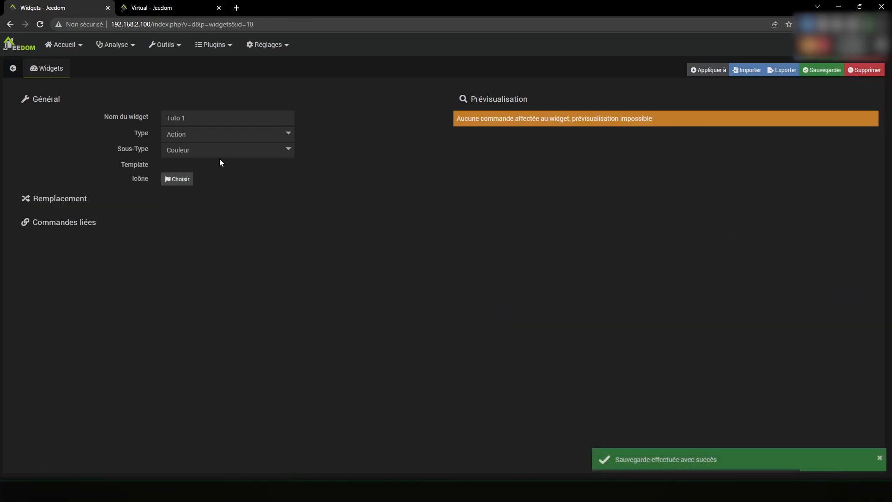
- Save the widget once with sub-type Liste and once with sub-type Défaut
{"action": "left_click", "coordinate": [220, 148]}
{"action": "right_click", "coordinate": [220, 148]}
{"action": "left_click", "coordinate": [191, 192]}
{"action": "left_click", "coordinate": [211, 151]}
{"action": "left_click", "coordinate": [213, 192]}
{"action": "left_click", "coordinate": [820, 72]}
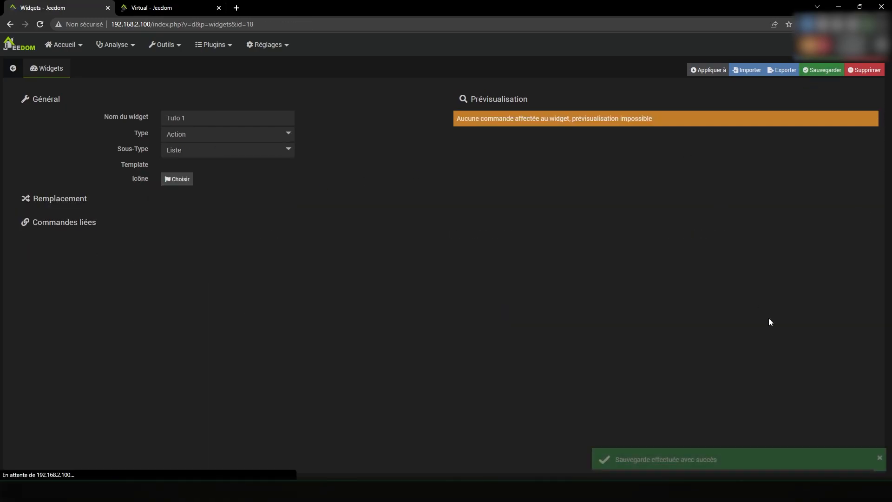
{"action": "left_click", "coordinate": [216, 151]}
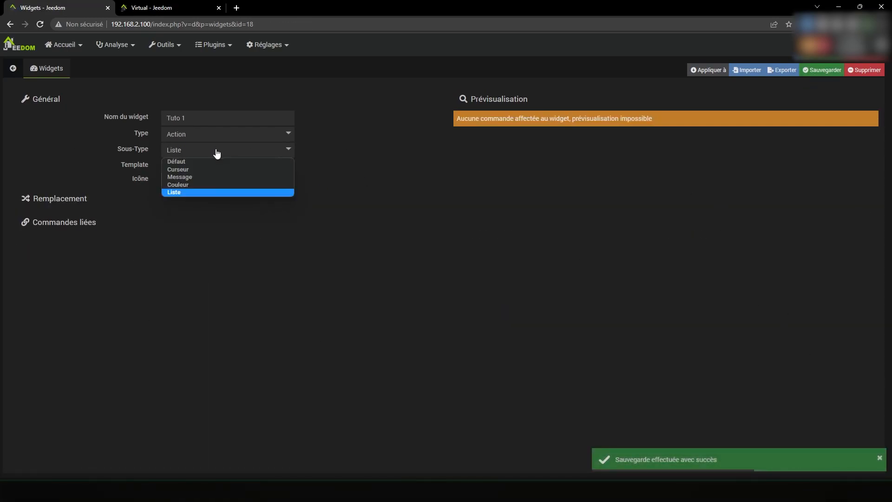
{"action": "left_click", "coordinate": [218, 161]}
{"action": "left_click", "coordinate": [821, 71]}
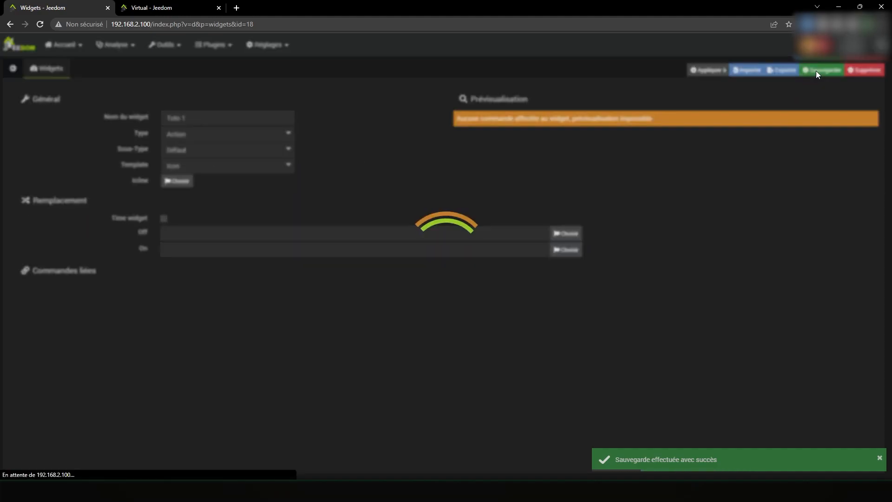
- Set the action widget's sub-type back to Curseur
{"action": "left_click", "coordinate": [224, 151]}
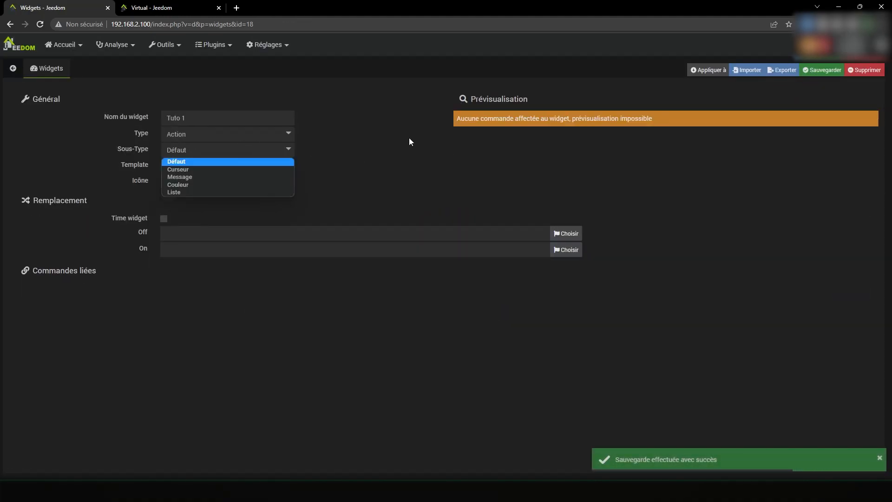
{"action": "left_click", "coordinate": [214, 161]}
{"action": "left_click", "coordinate": [225, 150]}
{"action": "left_click", "coordinate": [221, 167]}
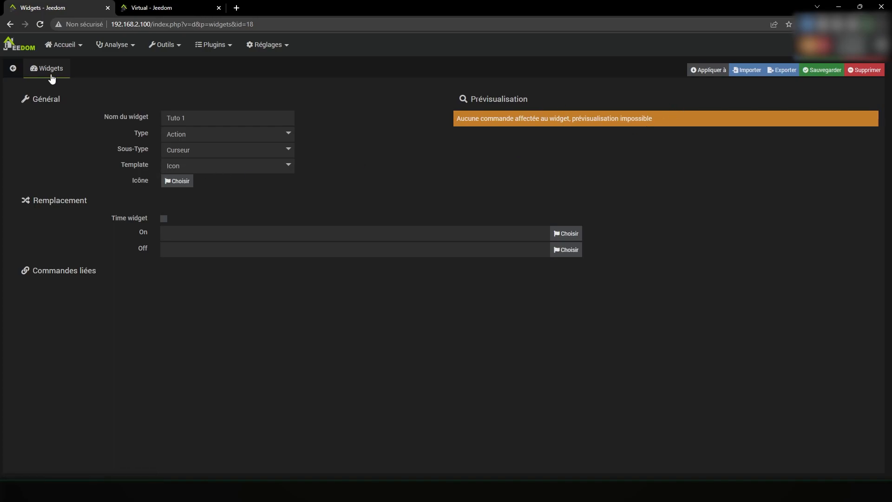
- Change the widget type to Info, with sub-type Numérique and the Multistate template
{"action": "left_click", "coordinate": [208, 135]}
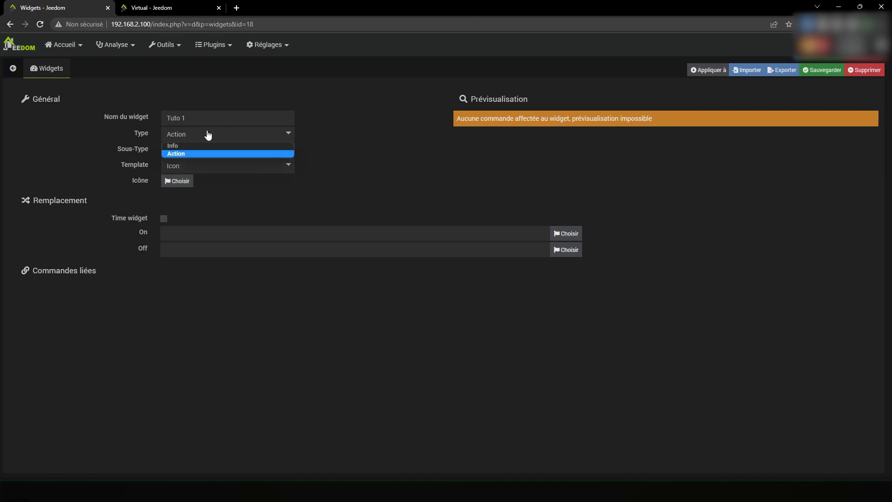
{"action": "left_click", "coordinate": [216, 146]}
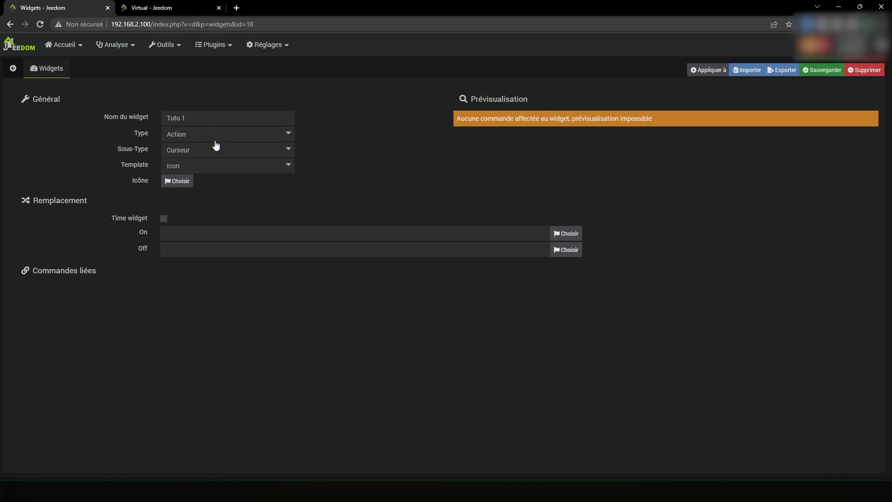
{"action": "left_click", "coordinate": [231, 134]}
{"action": "left_click", "coordinate": [229, 145]}
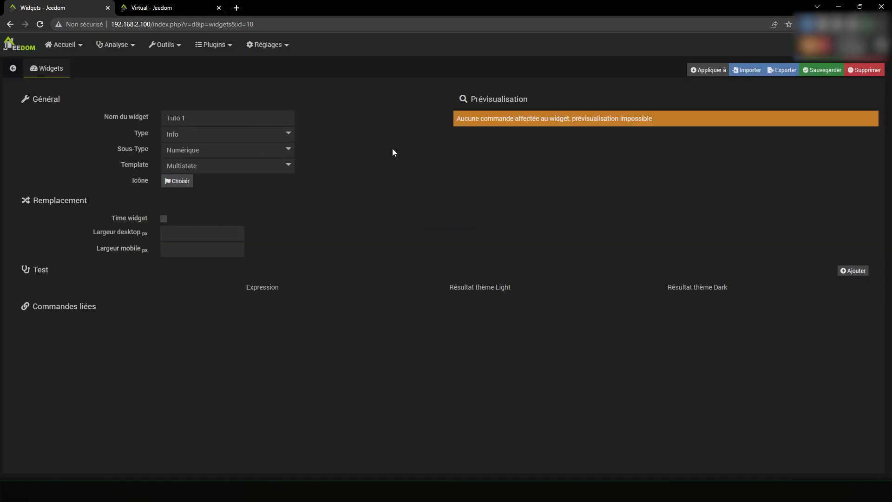
{"action": "left_click", "coordinate": [260, 166]}
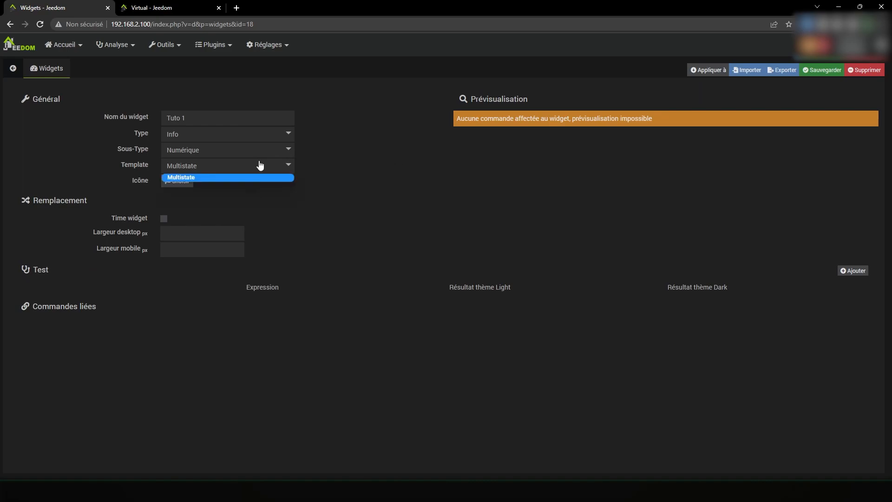
{"action": "left_click", "coordinate": [260, 153]}
{"action": "left_click", "coordinate": [260, 153]}
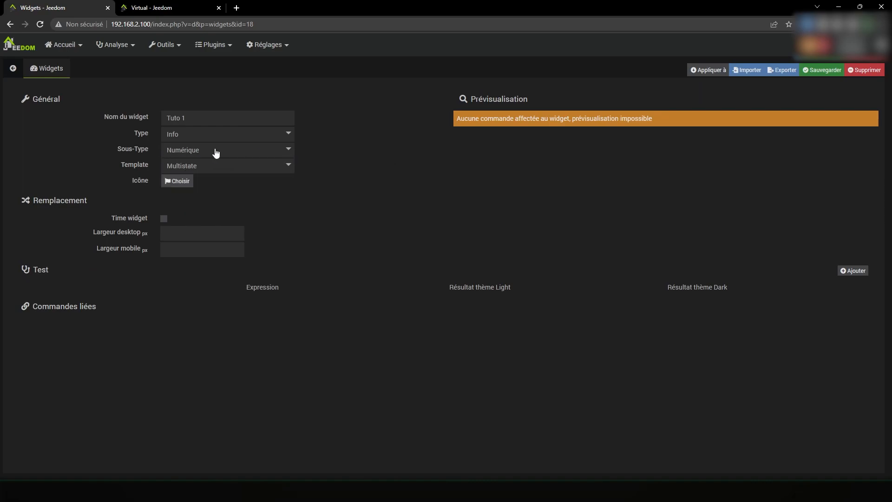
{"action": "left_click", "coordinate": [263, 166]}
{"action": "left_click", "coordinate": [384, 181]}
- Filter the commands by numerique, apply the widget to Numérique of Tuto inter garage instead of TUTO WIDGET, and save
{"action": "left_click", "coordinate": [697, 71]}
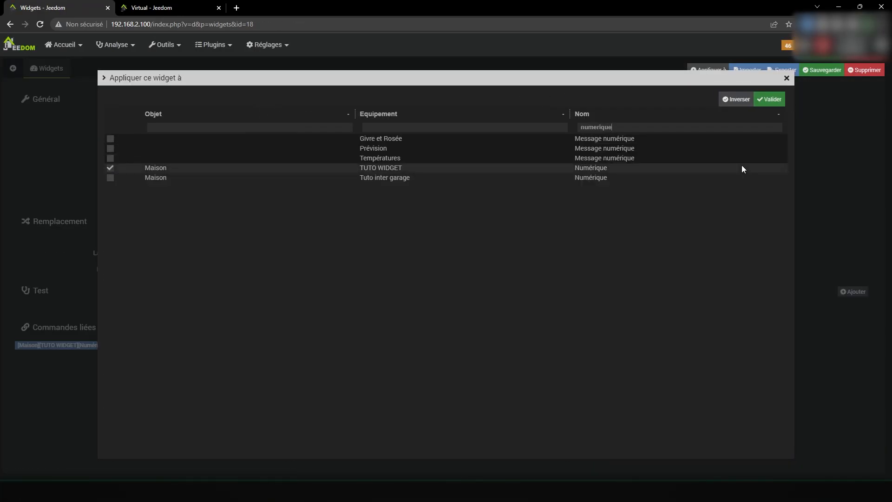
{"action": "left_click", "coordinate": [110, 167]}
{"action": "left_click", "coordinate": [110, 178]}
{"action": "left_click", "coordinate": [767, 99]}
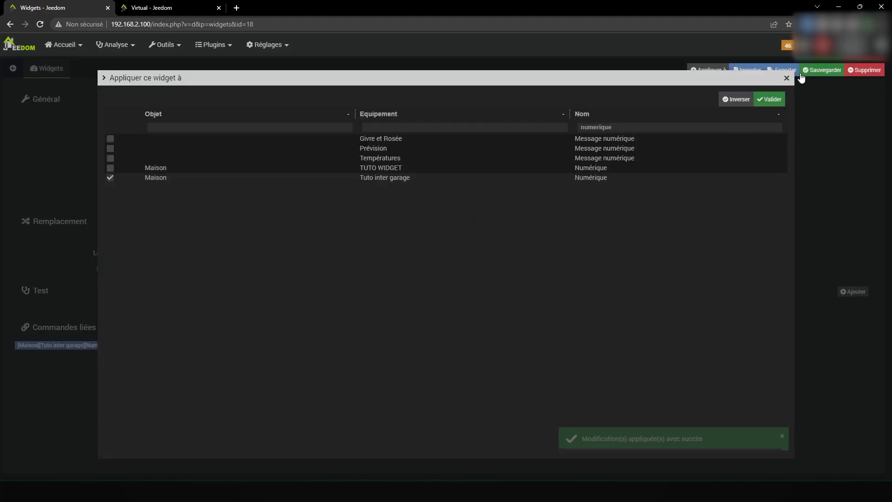
{"action": "left_click", "coordinate": [815, 69]}
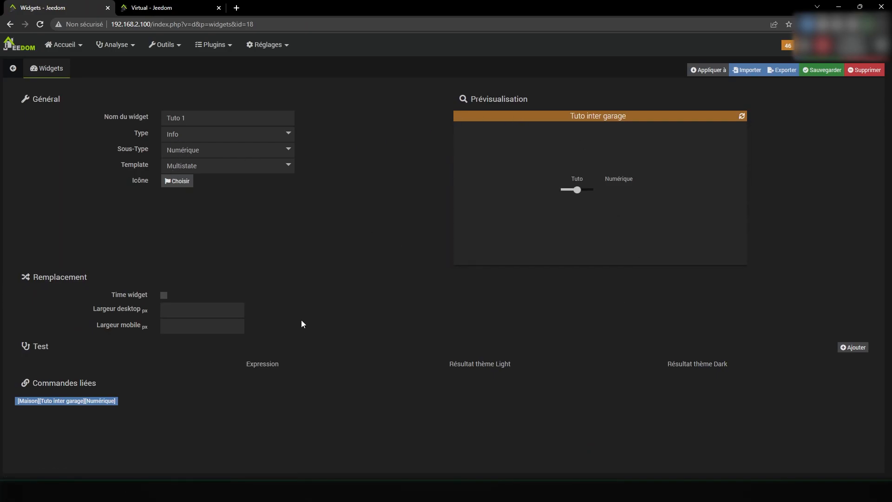
- Add a test with the expression #value#>=50 && #value# <100
{"action": "left_click", "coordinate": [852, 346]}
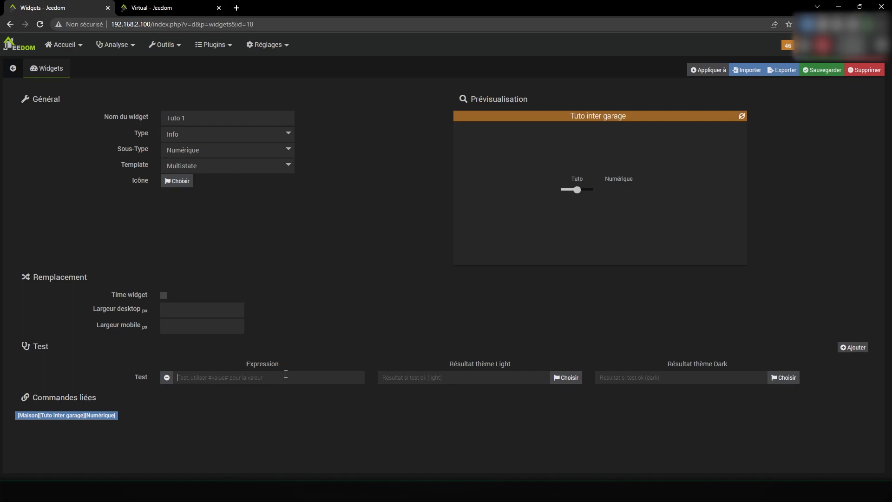
{"action": "type", "text": "#"}
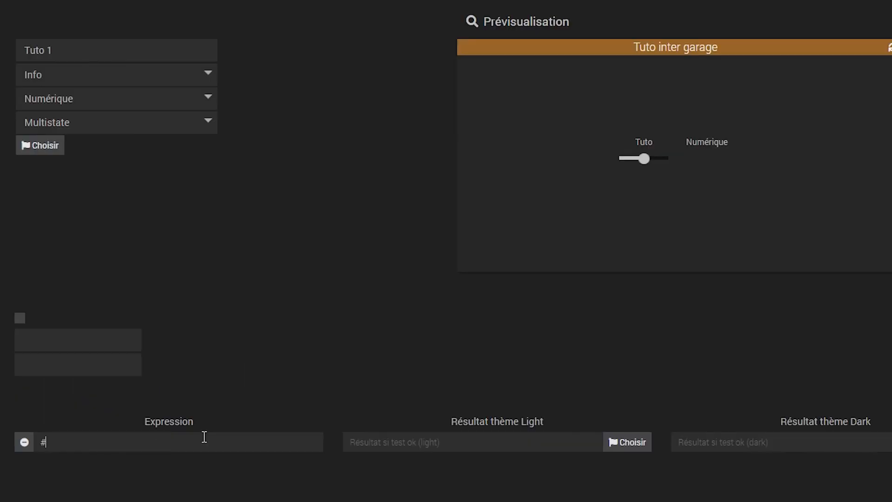
{"action": "type", "text": "value~#"}
{"action": "type", "text": "#"}
{"action": "type", "text": " >"}
{"action": "type", "text": ">=10"}
{"action": "key", "text": "BackSpace"}
{"action": "key", "text": "BackSpace"}
{"action": "type", "text": "50 && #value"}
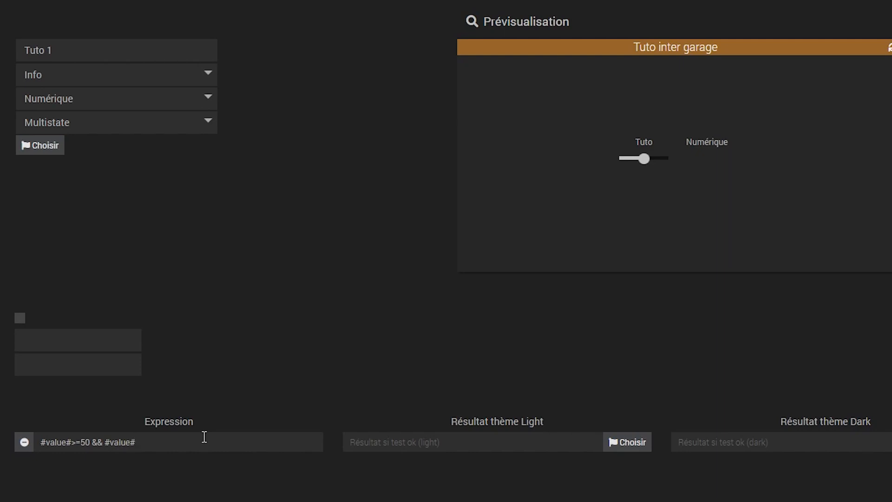
{"action": "type", "text": "# <100"}
- Use the full battery image as the test's result for both the Light and Dark themes, and save the widget
{"action": "left_click", "coordinate": [634, 449]}
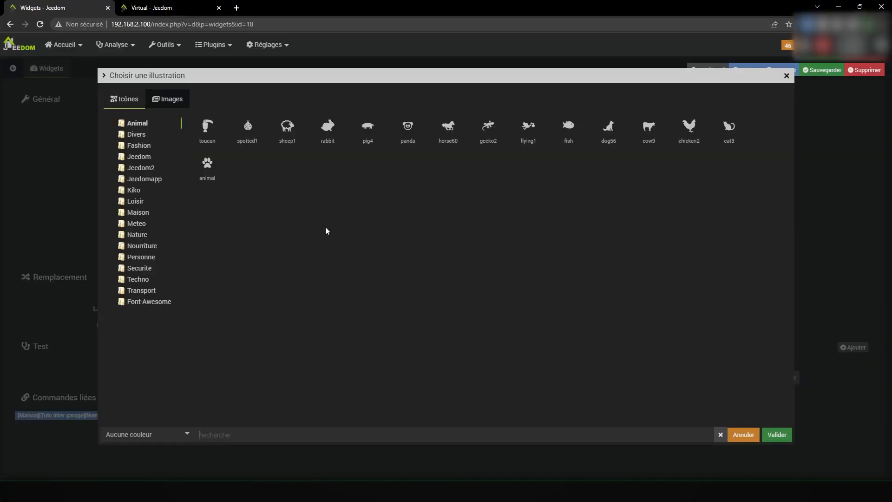
{"action": "left_click", "coordinate": [169, 99]}
{"action": "left_click", "coordinate": [309, 140]}
{"action": "left_click", "coordinate": [776, 434]}
{"action": "left_click", "coordinate": [783, 377]}
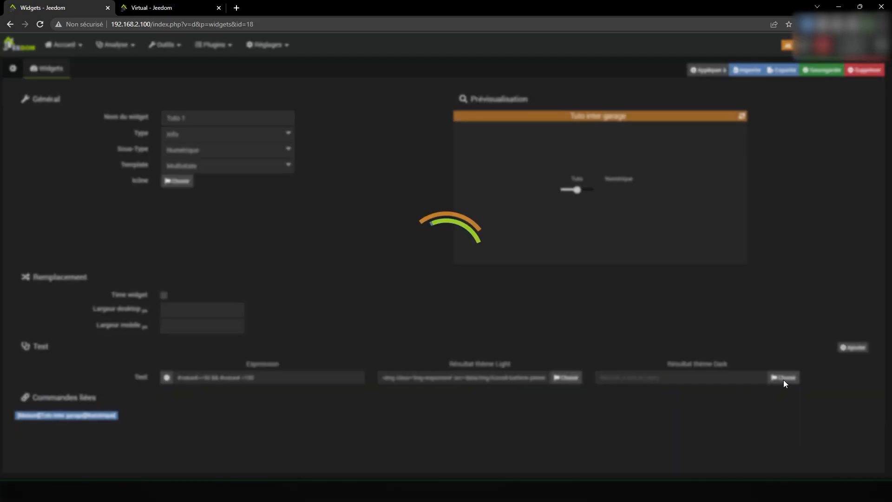
{"action": "left_click", "coordinate": [168, 99]}
{"action": "left_click", "coordinate": [319, 131]}
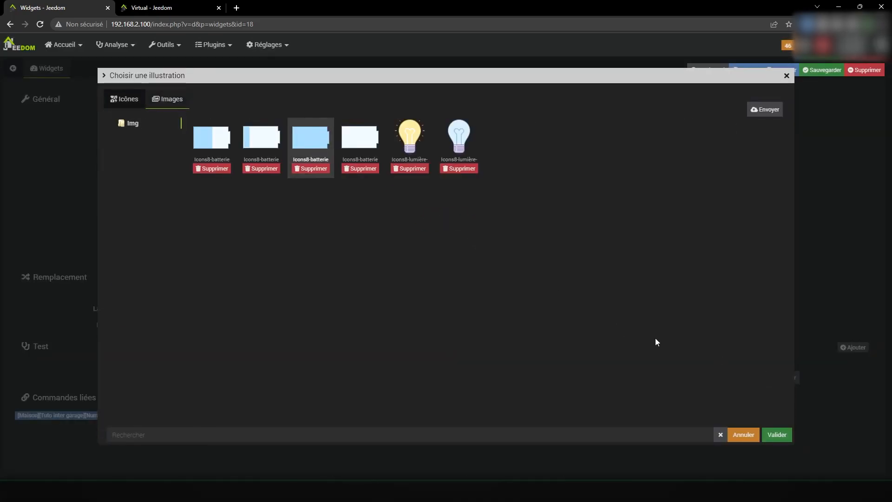
{"action": "left_click", "coordinate": [786, 436]}
{"action": "left_click", "coordinate": [813, 71]}
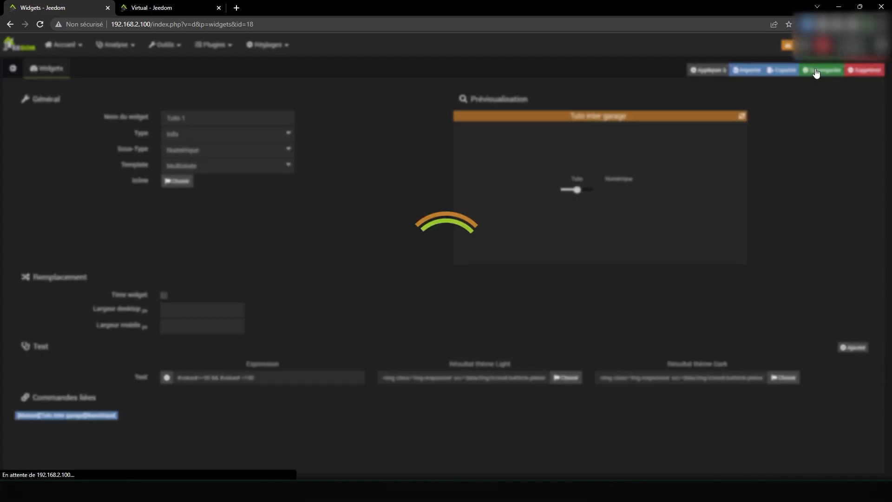
{"action": "left_click", "coordinate": [789, 377]}
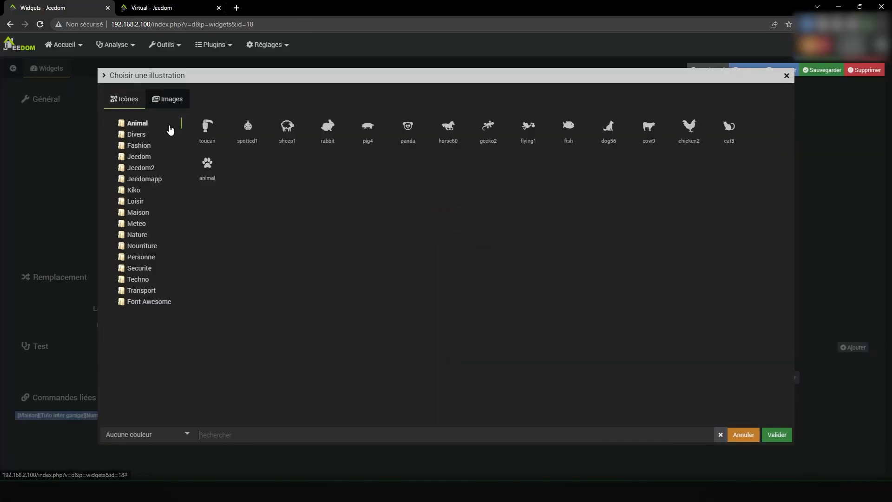
{"action": "left_click", "coordinate": [166, 99]}
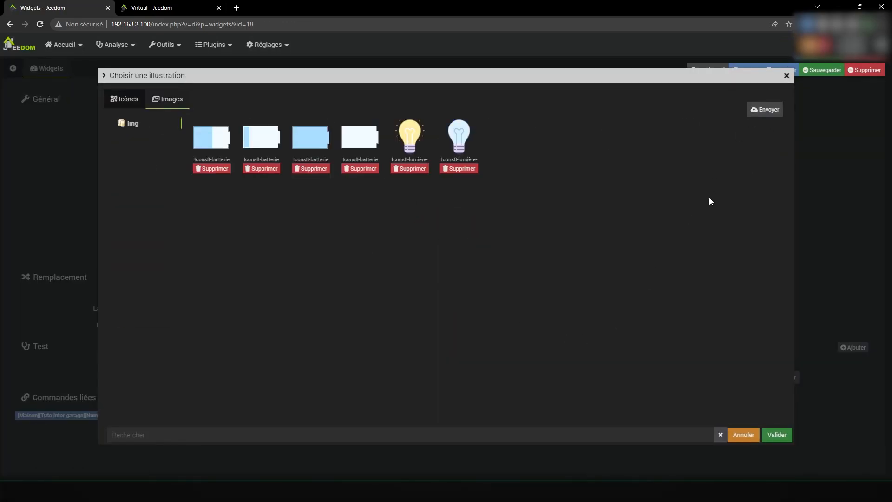
{"action": "left_click", "coordinate": [786, 76]}
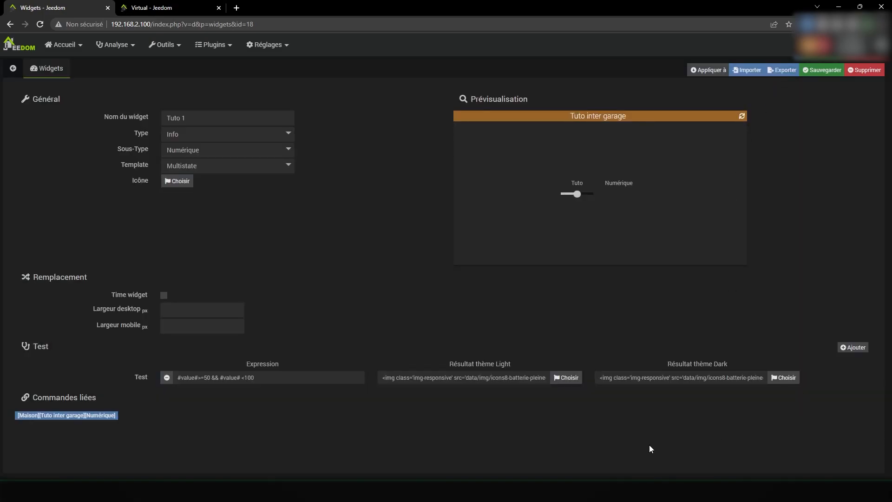
- Add a second test and copy the first test's expression into it
{"action": "left_click", "coordinate": [858, 347]}
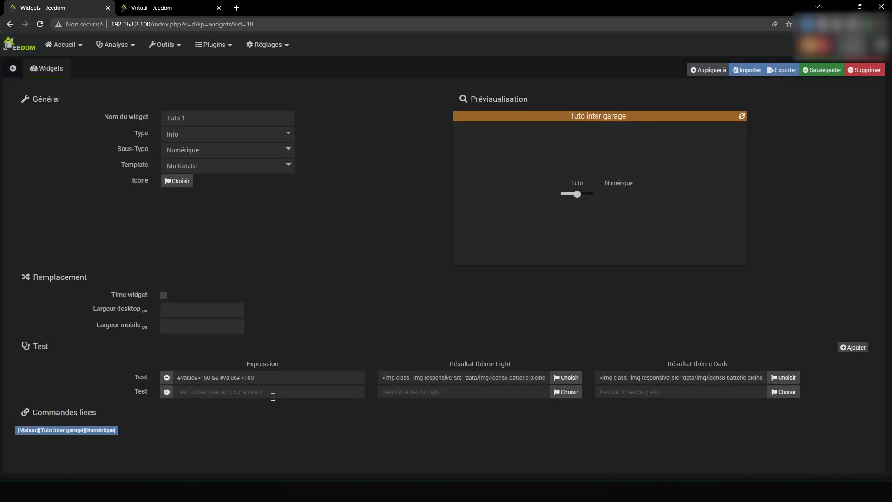
{"action": "left_click_drag", "start_coordinate": [277, 380], "coordinate": [85, 371]}
{"action": "key", "text": "ctrl+c"}
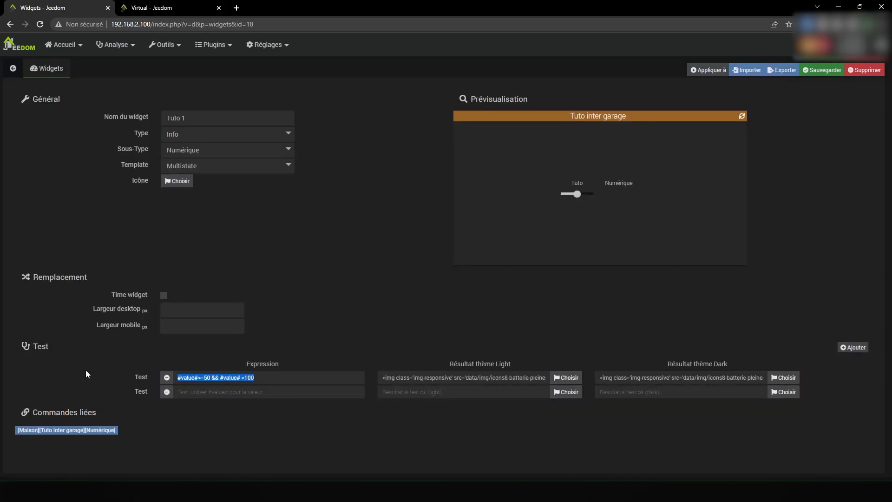
{"action": "left_click", "coordinate": [217, 392]}
{"action": "key", "text": "ctrl+v"}
- Change the second test's expression to #value#>=0 && #value# <49 and save the widget
{"action": "key", "text": "BackSpace"}
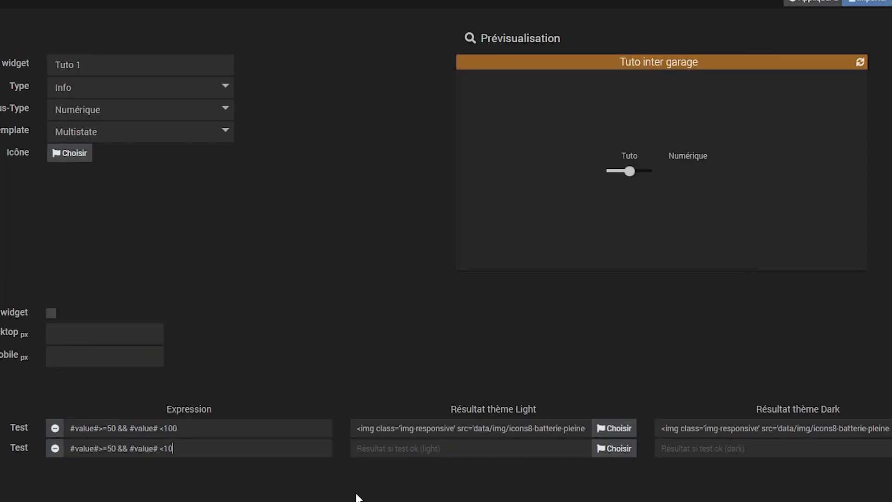
{"action": "type", "text": "49"}
{"action": "key", "text": "BackSpace"}
{"action": "key", "text": "BackSpace"}
{"action": "key", "text": "BackSpace"}
{"action": "type", "text": "49"}
{"action": "key", "text": "BackSpace"}
{"action": "key", "text": "BackSpace"}
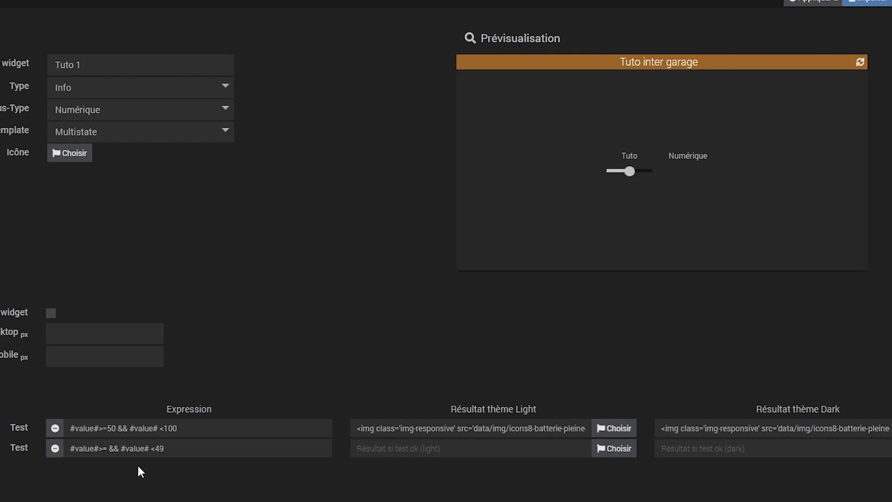
{"action": "type", "text": "0"}
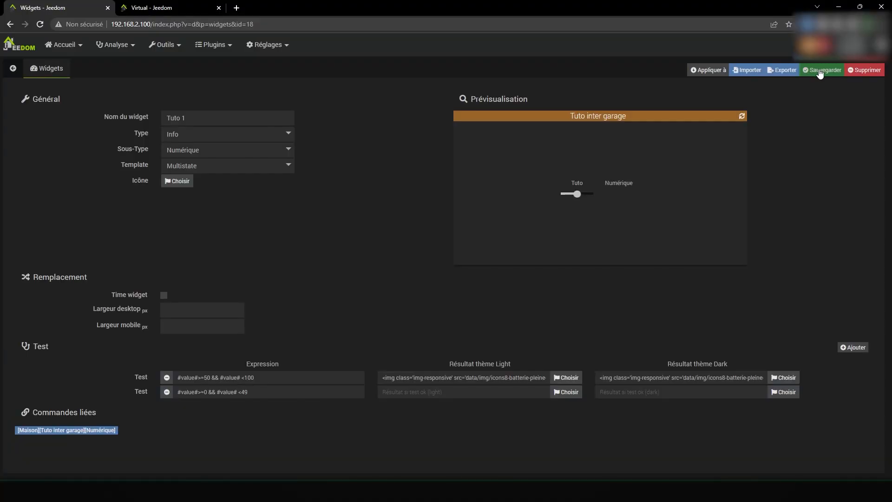
{"action": "left_click", "coordinate": [819, 72]}
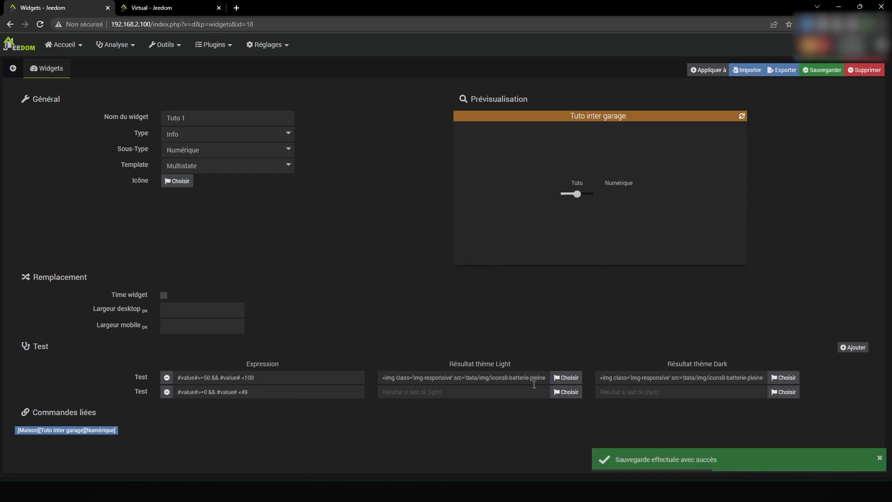
- Use the empty battery image as the second test's Light theme result and save the widget
{"action": "left_click", "coordinate": [566, 392]}
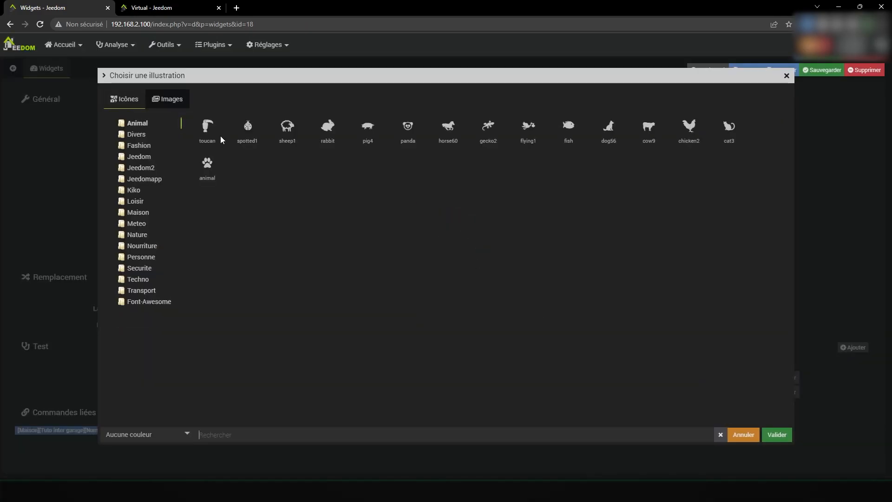
{"action": "left_click", "coordinate": [168, 99]}
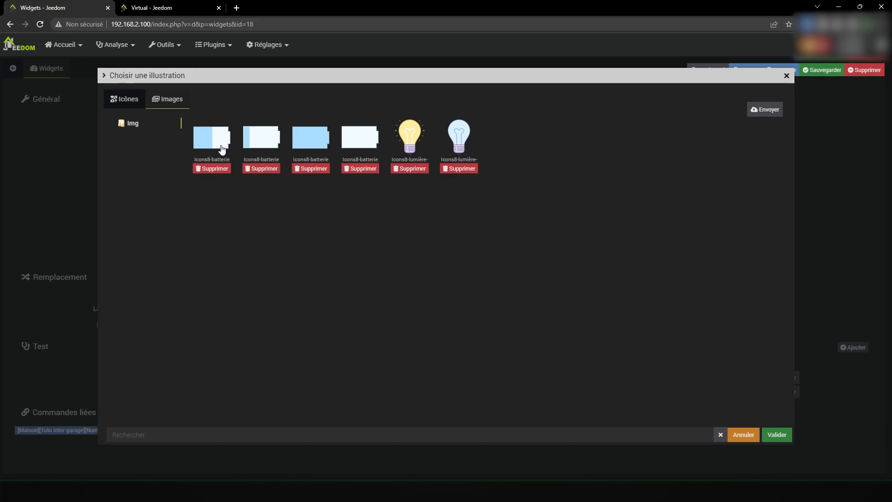
{"action": "left_click", "coordinate": [361, 142]}
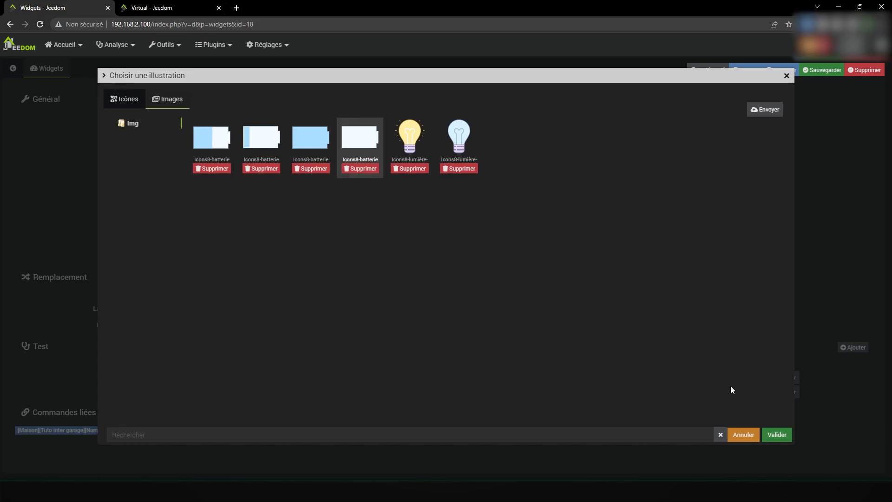
{"action": "left_click", "coordinate": [776, 433]}
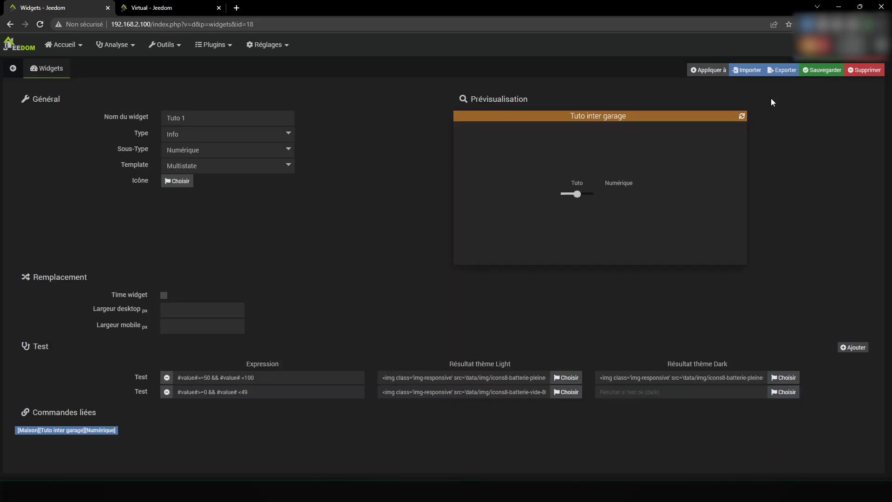
{"action": "left_click", "coordinate": [817, 69]}
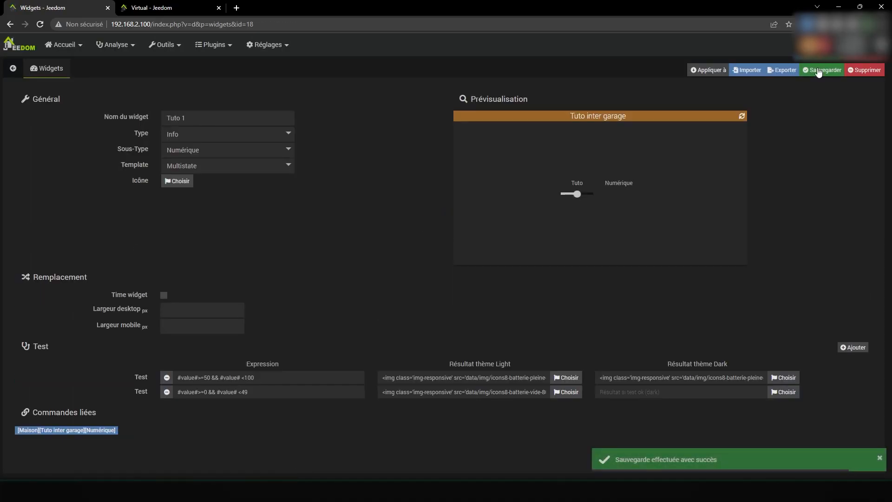
{"action": "left_click", "coordinate": [818, 71]}
- Copy the second test's Light theme result into its Dark theme result and save the widget
{"action": "triple_click", "coordinate": [535, 392]}
{"action": "key", "text": "ctrl+c"}
{"action": "left_click", "coordinate": [629, 393]}
{"action": "key", "text": "ctrl+v"}
{"action": "left_click", "coordinate": [822, 70]}
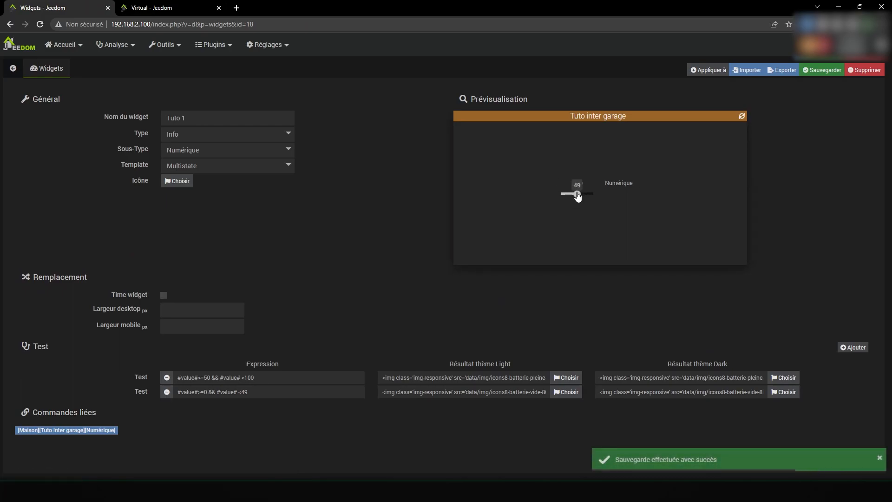
- Check the battery images in the preview by raising the Tuto slider above 50, and lowering it to 20
{"action": "left_click_drag", "start_coordinate": [577, 196], "coordinate": [584, 197]}
{"action": "mouse_move", "coordinate": [583, 184]}
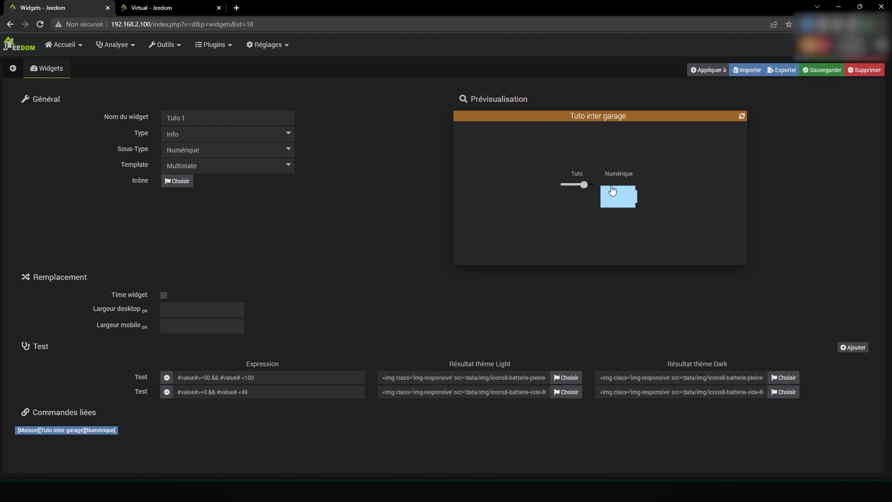
{"action": "left_click_drag", "start_coordinate": [584, 187], "coordinate": [568, 186]}
{"action": "mouse_move", "coordinate": [628, 198]}
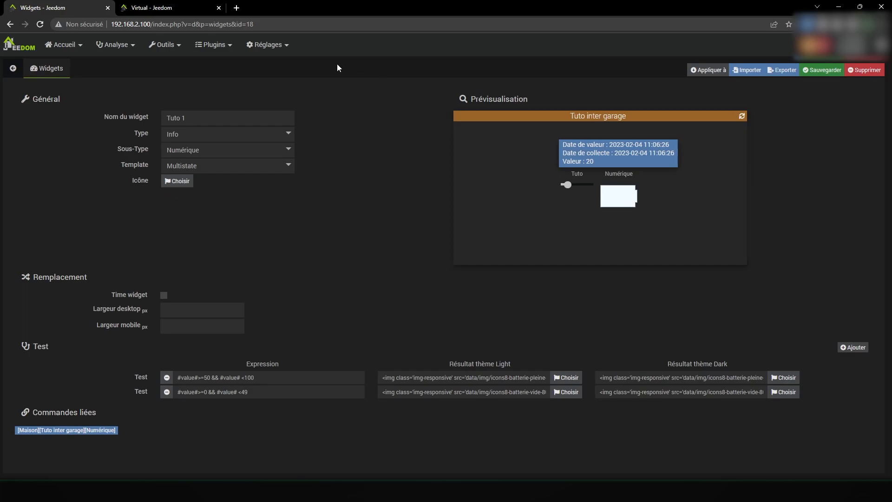
- Change the widget's sub-type to Binaire with the Icon template and save it
{"action": "left_click", "coordinate": [188, 150]}
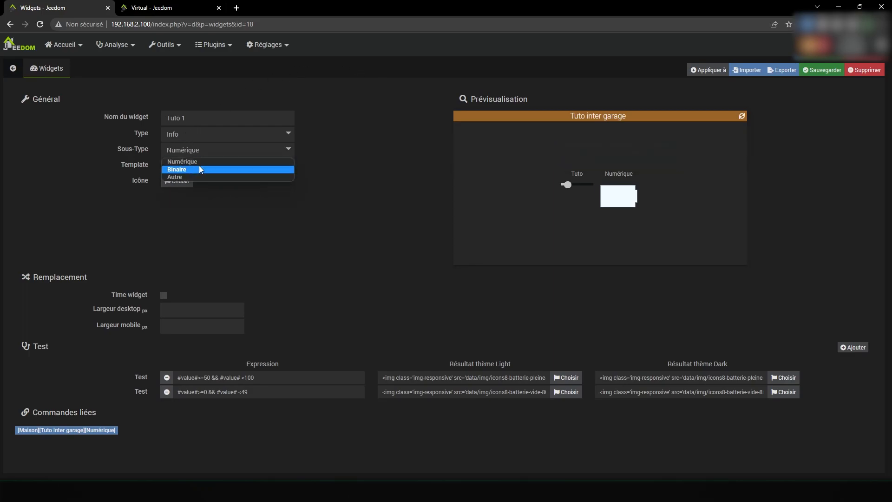
{"action": "left_click", "coordinate": [200, 170]}
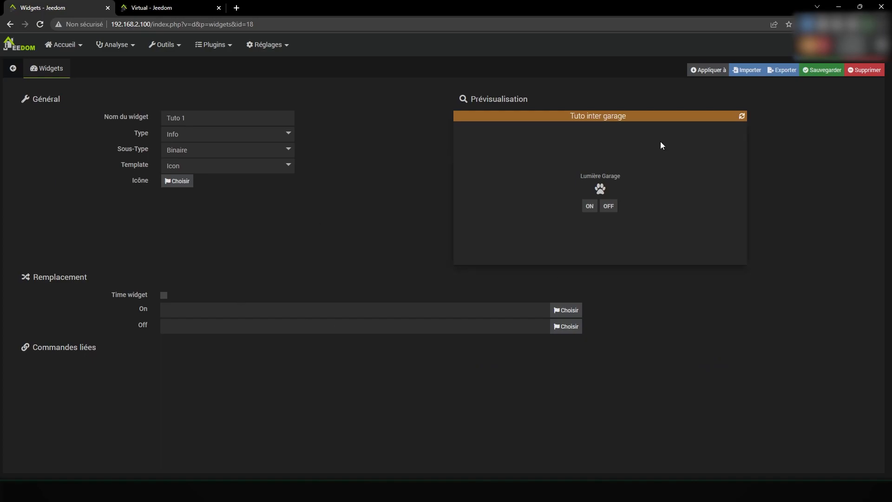
{"action": "left_click", "coordinate": [821, 70]}
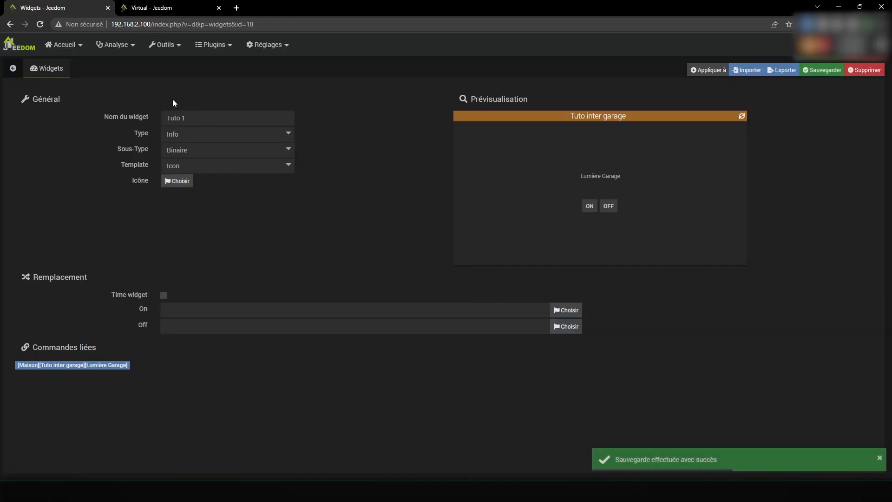
- Use the animal icon in yellow for the widget's On state
{"action": "left_click", "coordinate": [190, 134]}
{"action": "left_click", "coordinate": [328, 152]}
{"action": "left_click", "coordinate": [566, 310]}
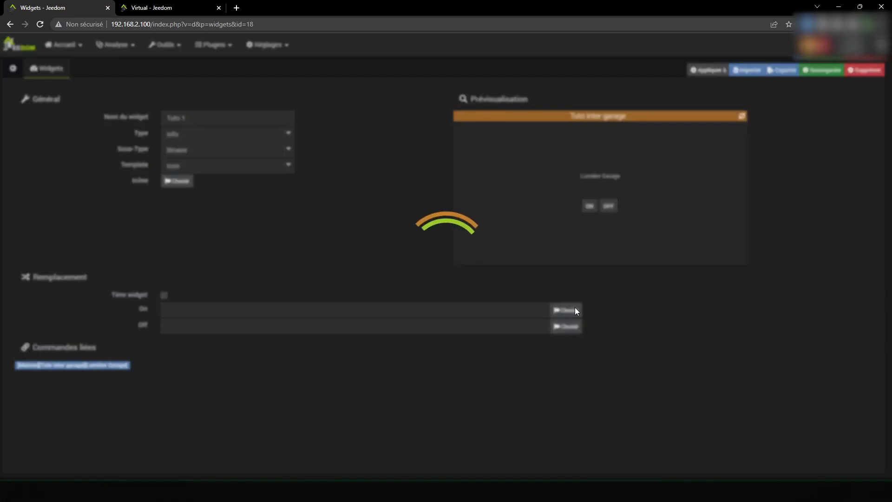
{"action": "left_click", "coordinate": [170, 424]}
{"action": "left_click", "coordinate": [163, 394]}
{"action": "left_click", "coordinate": [768, 437]}
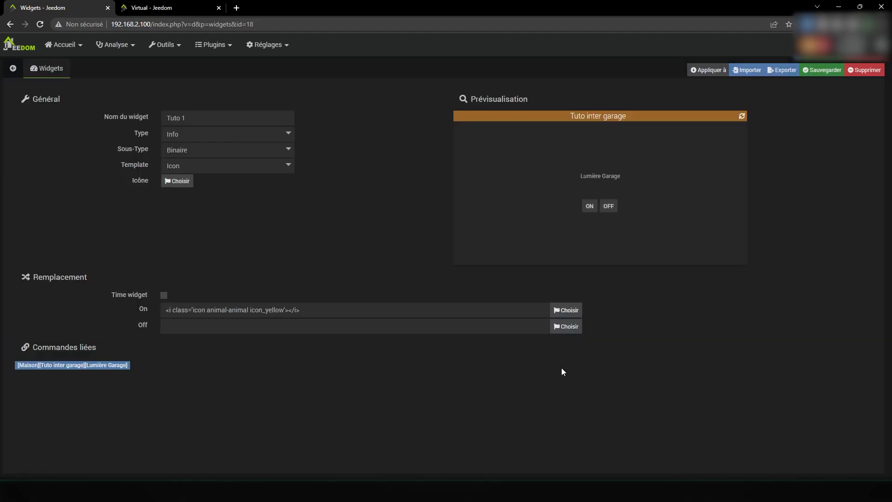
- Use the animal icon without colour for the Off state, save the widget, and switch Lumière Garage on and off in the preview
{"action": "left_click", "coordinate": [566, 326]}
{"action": "left_click", "coordinate": [211, 174]}
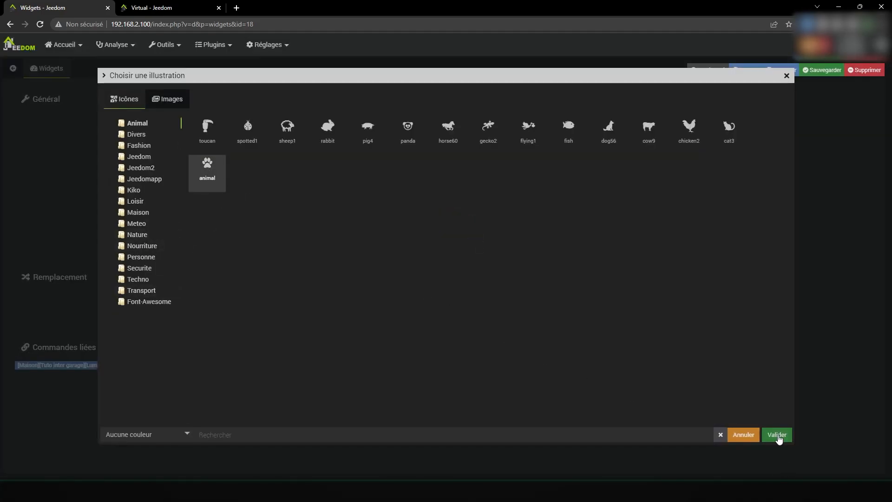
{"action": "left_click", "coordinate": [776, 434]}
{"action": "left_click", "coordinate": [822, 69]}
{"action": "left_click", "coordinate": [588, 206]}
{"action": "left_click", "coordinate": [609, 207]}
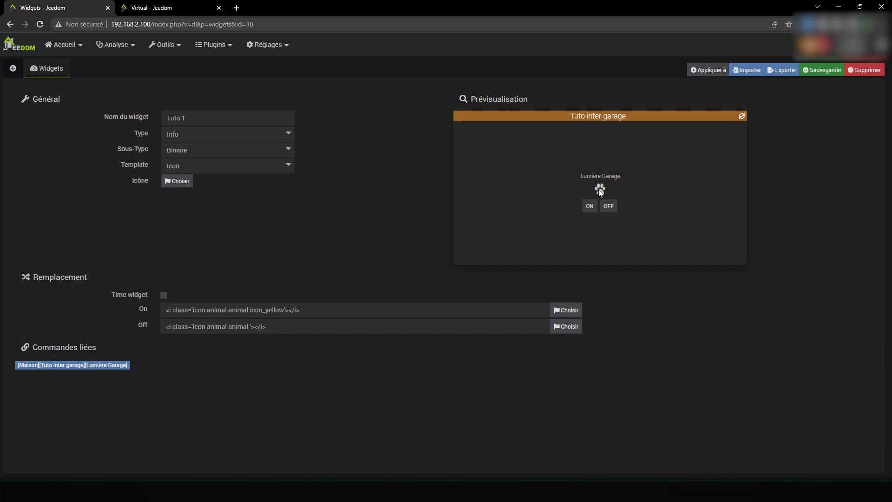
{"action": "left_click", "coordinate": [263, 167]}
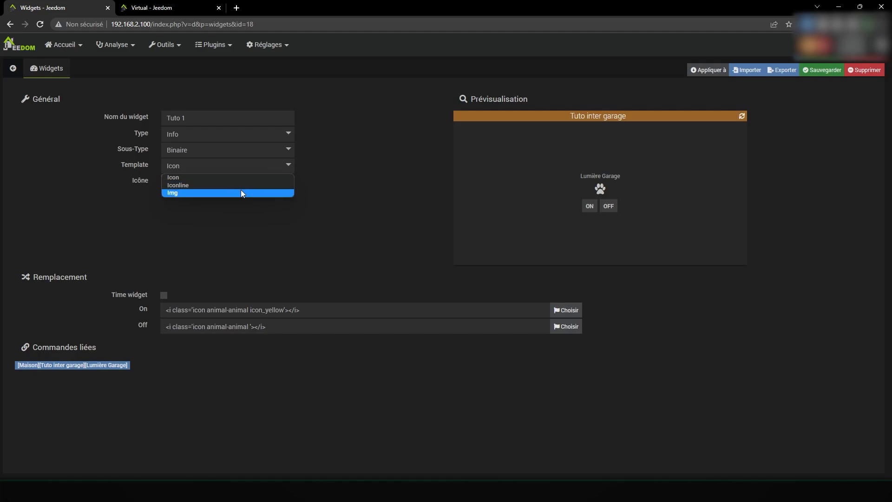
{"action": "left_click", "coordinate": [320, 157]}
{"action": "left_click", "coordinate": [248, 167]}
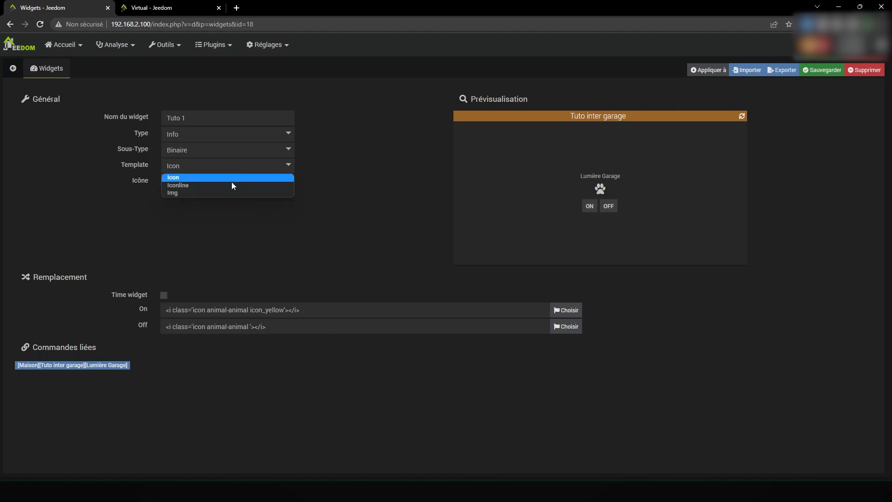
{"action": "left_click", "coordinate": [331, 146]}
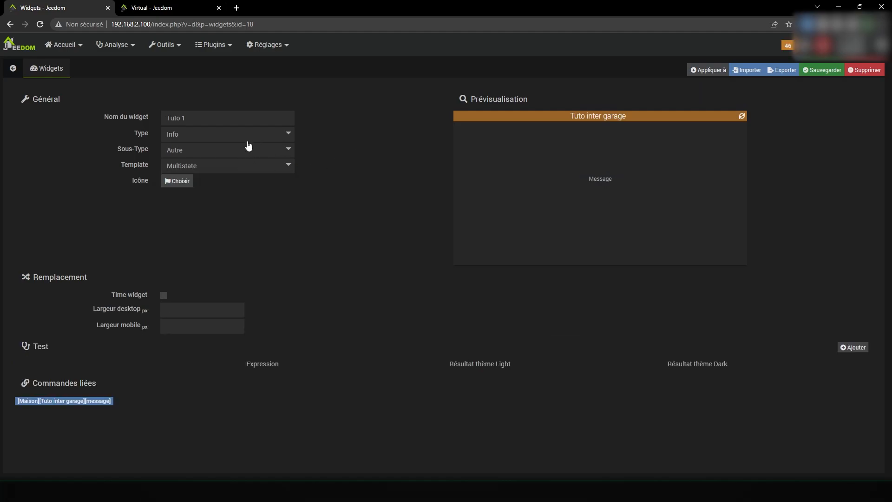
{"action": "left_click", "coordinate": [248, 148]}
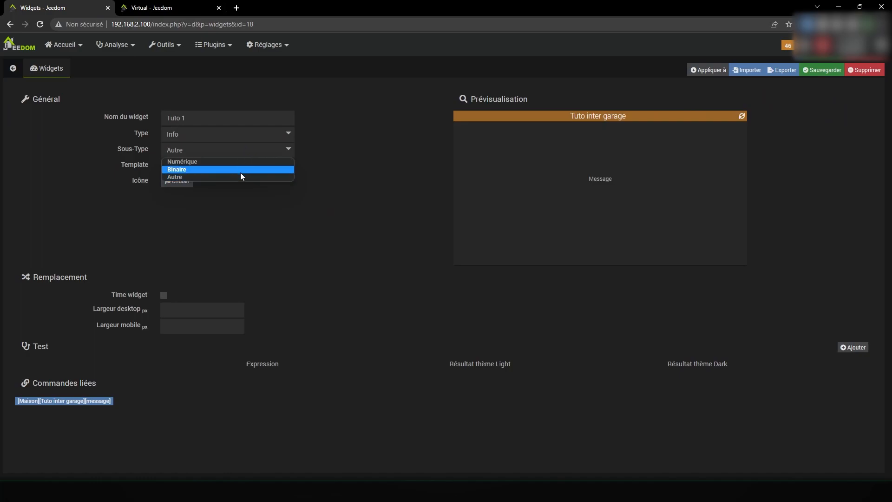
{"action": "left_click", "coordinate": [362, 166]}
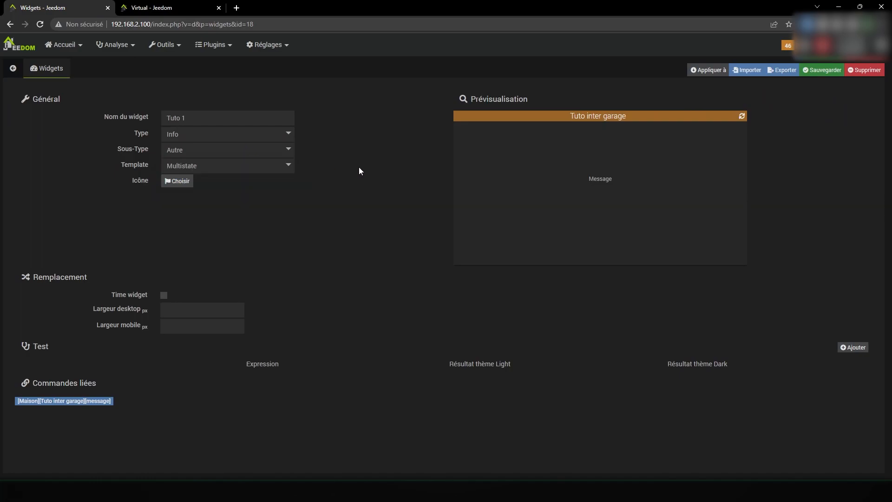
- Check the message command on the Virtual page and add a test to the Autre widget with the expression #valeur# == "test"
{"action": "left_click", "coordinate": [856, 349]}
{"action": "left_click", "coordinate": [308, 374]}
{"action": "left_click", "coordinate": [177, 7]}
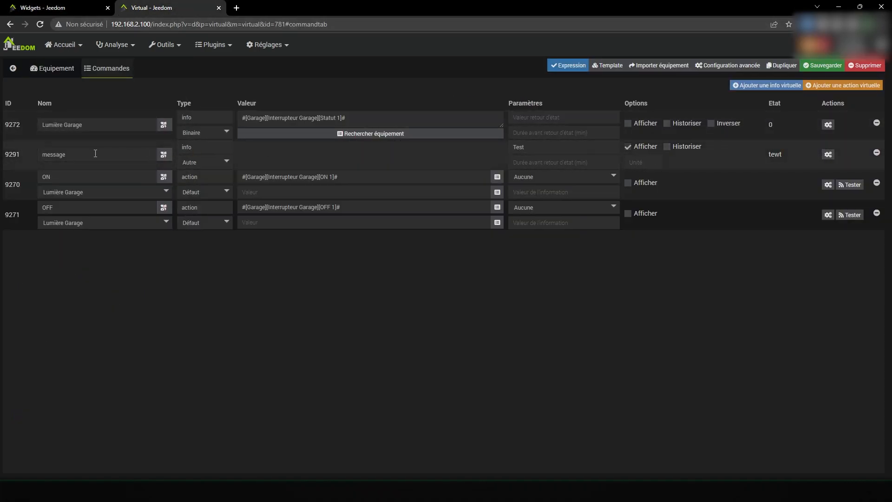
{"action": "left_click", "coordinate": [56, 7]}
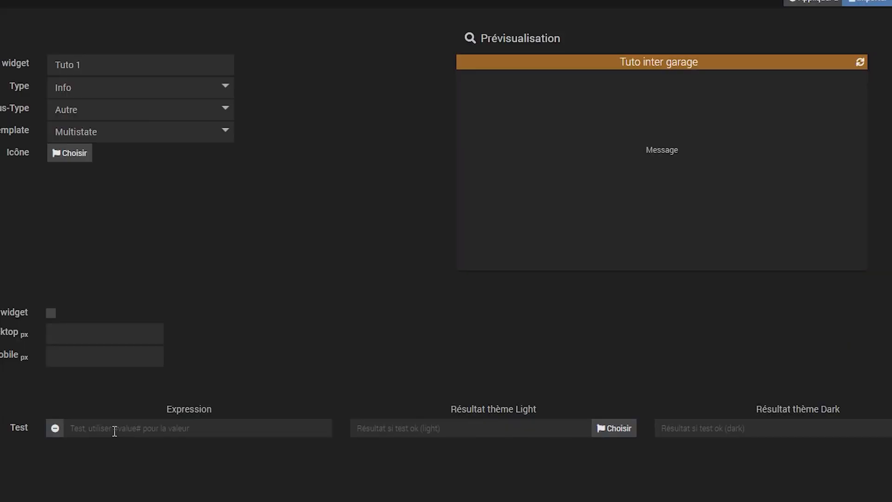
{"action": "type", "text": "#valeur# =="}
{"action": "type", "text": " test"}
- Use the toucan icon as the test's result for both the Light and Dark themes, and save the widget
{"action": "left_click", "coordinate": [613, 432]}
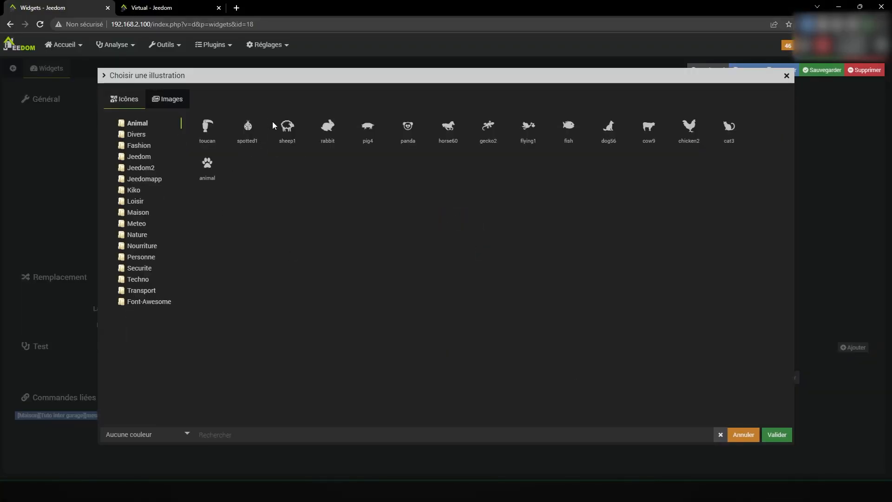
{"action": "left_click", "coordinate": [274, 123]}
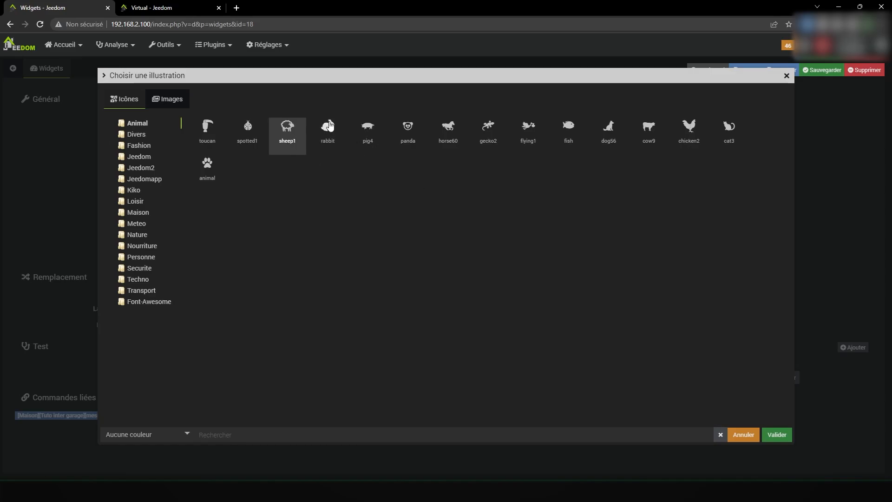
{"action": "left_click", "coordinate": [206, 130]}
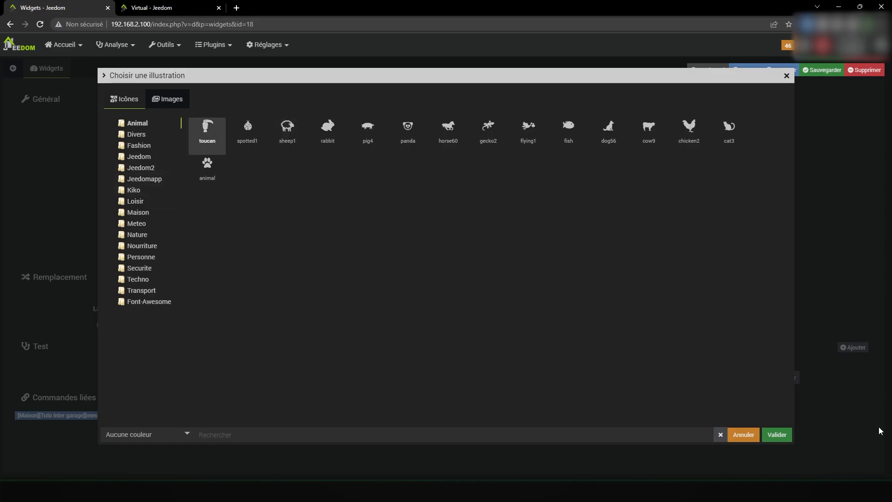
{"action": "left_click", "coordinate": [776, 436]}
{"action": "key", "text": "ctrl+a"}
{"action": "key", "text": "ctrl+c"}
{"action": "left_click", "coordinate": [643, 378]}
{"action": "key", "text": "ctrl+v"}
{"action": "left_click", "coordinate": [822, 70]}
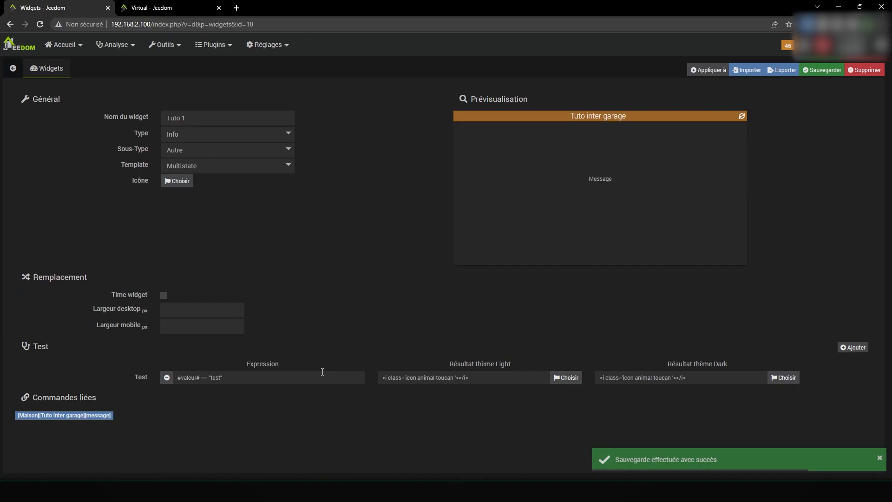
- Check the message value on the Virtual page, correct the test expression to #value# == "Test", and save the widget
{"action": "left_click", "coordinate": [139, 7]}
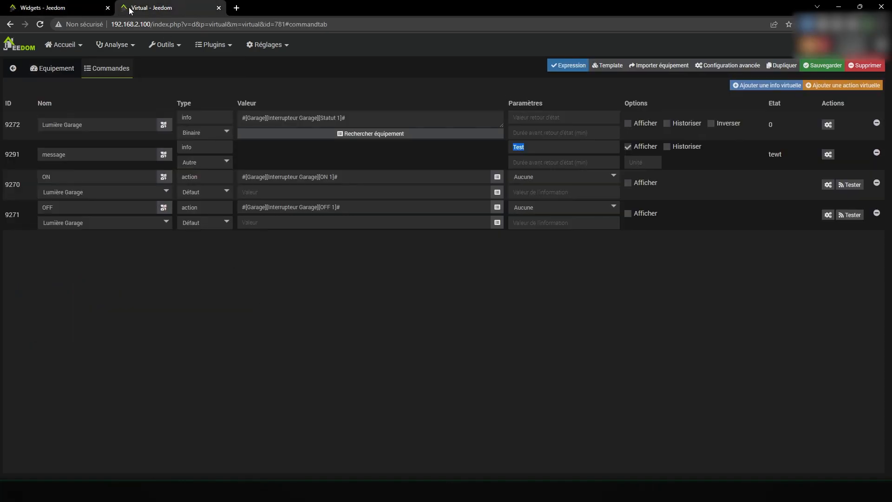
{"action": "left_click", "coordinate": [77, 4]}
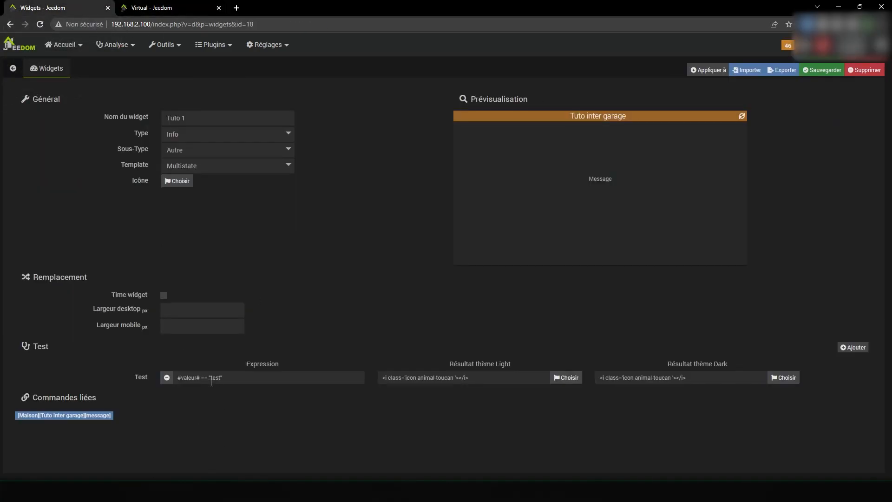
{"action": "key", "text": "Right"}
{"action": "key", "text": "Delete"}
{"action": "type", "text": "T"}
{"action": "left_click", "coordinate": [818, 69]}
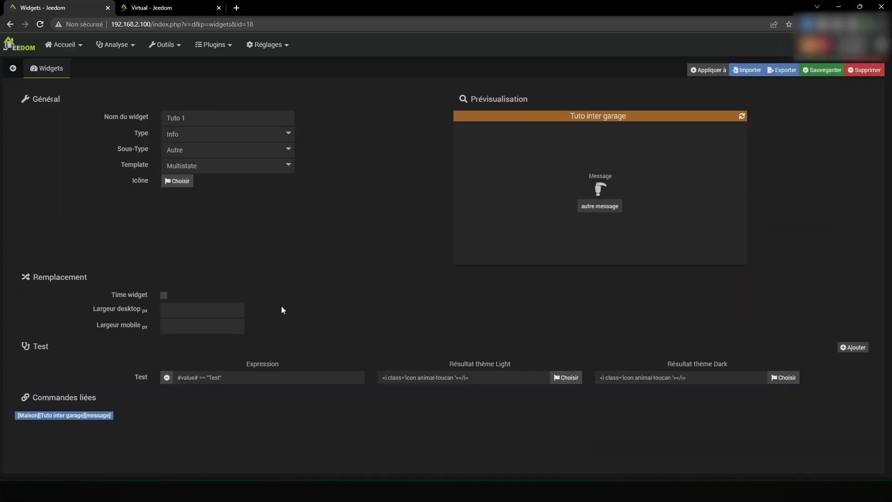
- Compare the test expression with the message value in the preview, and look over the Animal icons available for results
{"action": "double_click", "coordinate": [193, 377]}
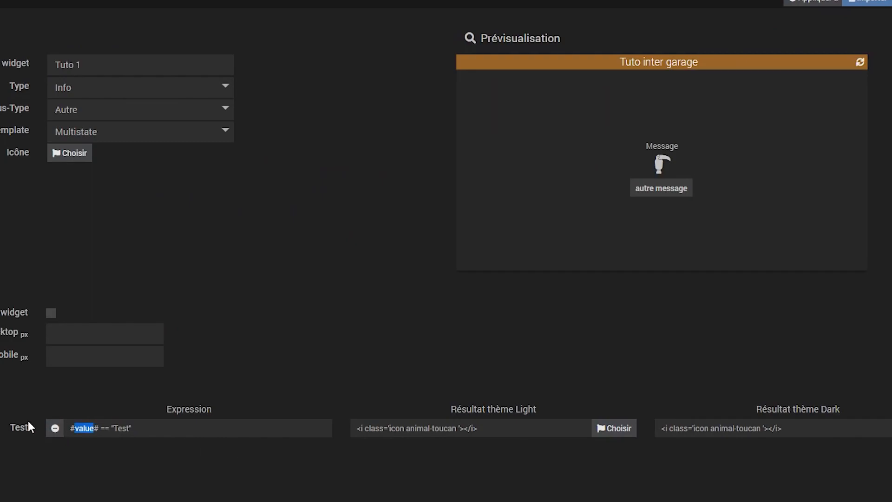
{"action": "left_click", "coordinate": [168, 429]}
{"action": "mouse_move", "coordinate": [662, 164]}
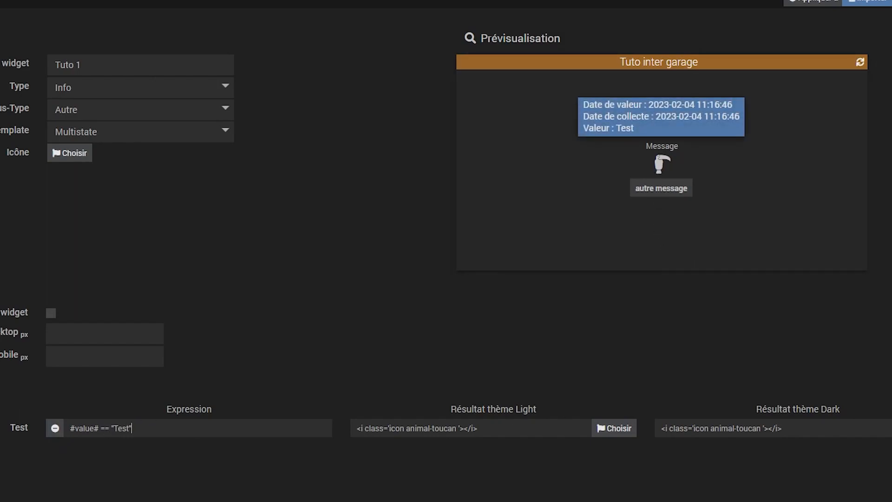
{"action": "left_click", "coordinate": [795, 377]}
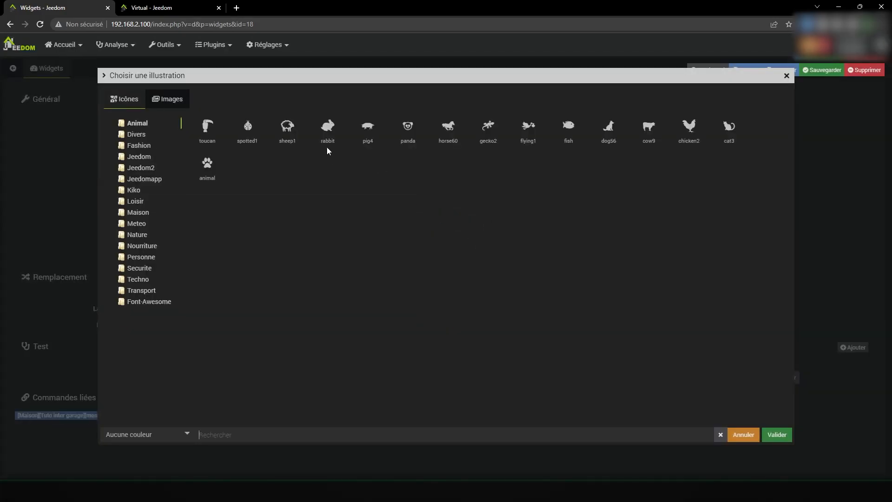
{"action": "left_click", "coordinate": [776, 435]}
- Add a second test to the widget with the expression #value# == "rabbit"
{"action": "left_click", "coordinate": [854, 348]}
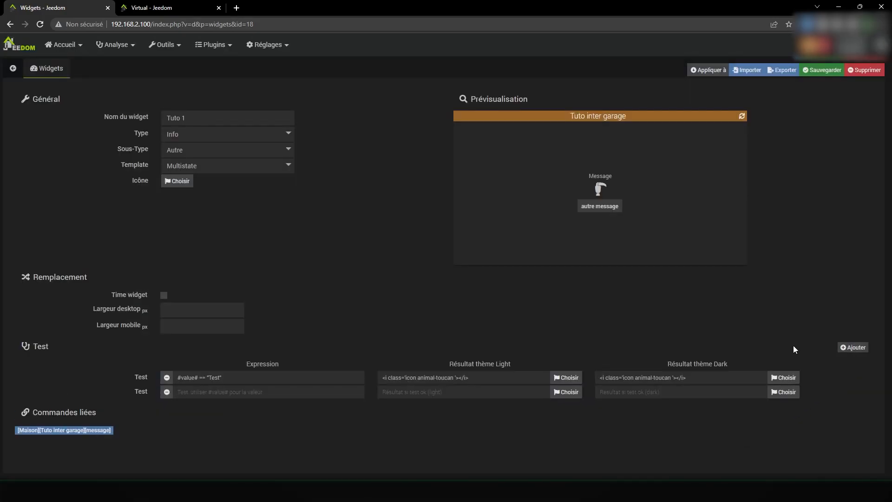
{"action": "left_click", "coordinate": [267, 393]}
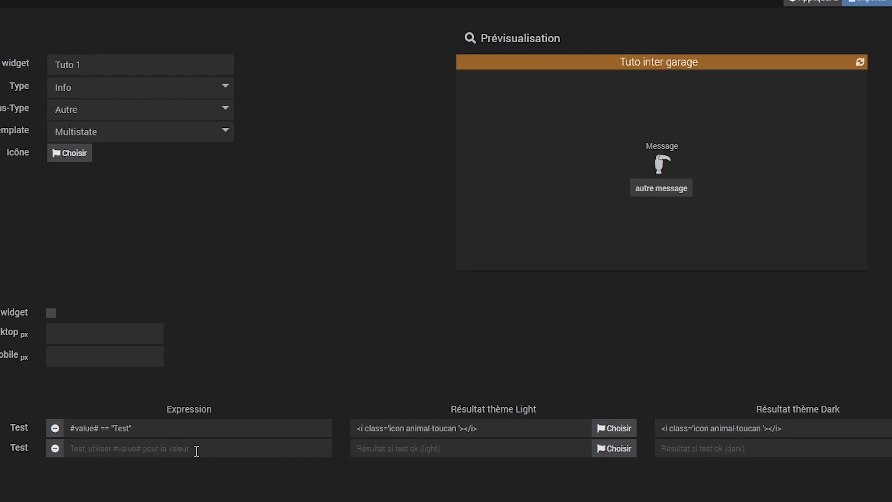
{"action": "type", "text": "#value"}
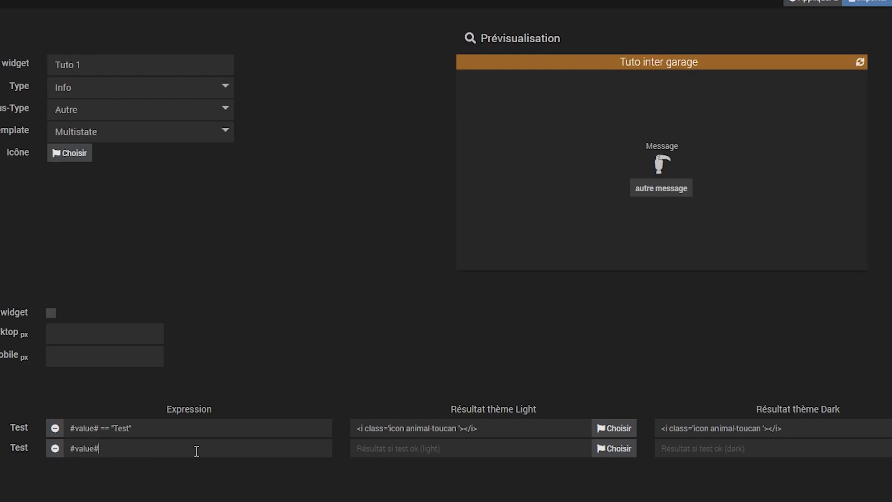
{"action": "type", "text": "# == \"rabbit"}
{"action": "double_click", "coordinate": [122, 448]}
{"action": "mouse_move", "coordinate": [99, 448]}
{"action": "left_mouse_down"}
{"action": "mouse_move", "coordinate": [128, 449]}
{"action": "mouse_move", "coordinate": [112, 449]}
{"action": "left_mouse_up"}
{"action": "left_click", "coordinate": [158, 443]}
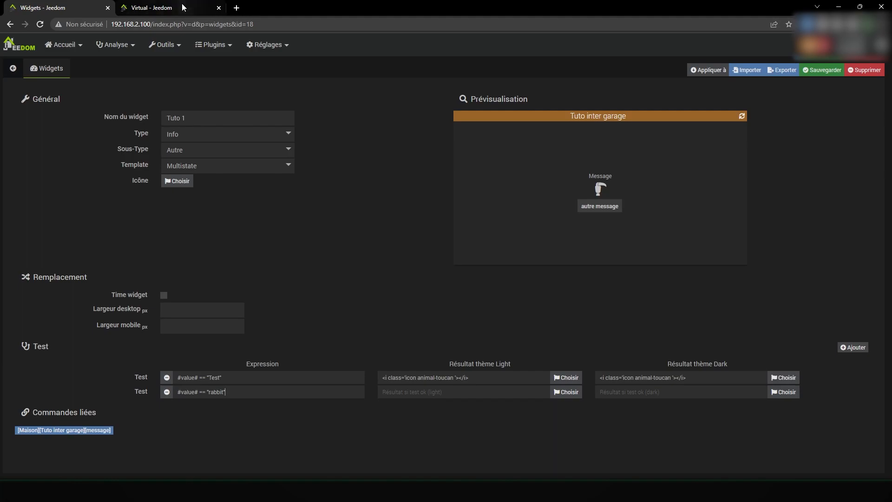
- On the Virtual page, set the autre message action's value to rabbit, save the equipment, and return to the widget page
{"action": "left_click", "coordinate": [176, 7]}
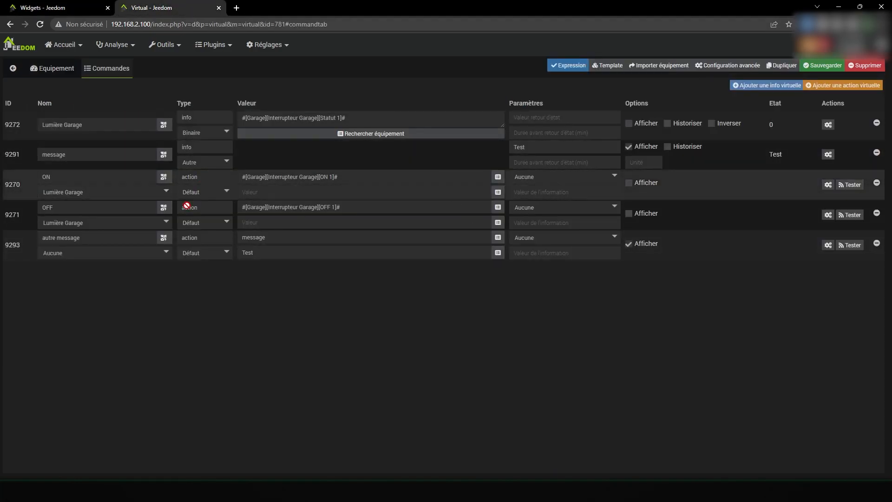
{"action": "left_click_drag", "start_coordinate": [295, 258], "coordinate": [183, 241]}
{"action": "type", "text": "rabbit"}
{"action": "left_click", "coordinate": [822, 65]}
{"action": "key", "text": "ctrl+Tab"}
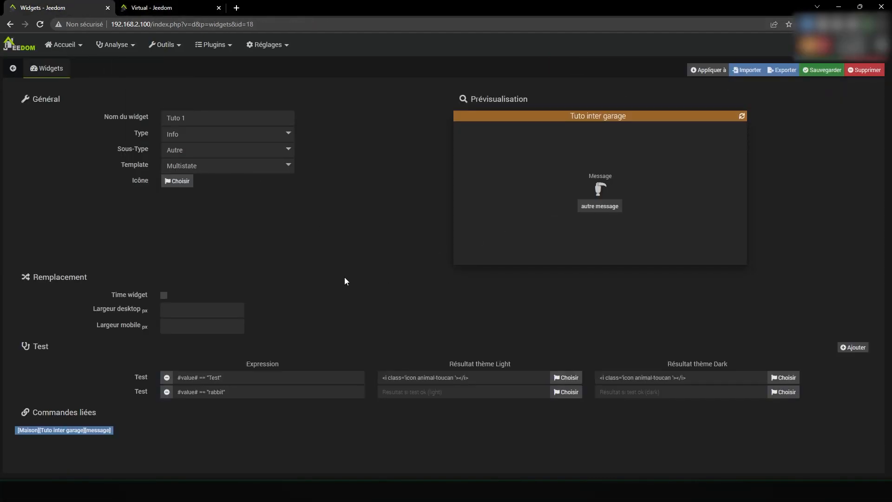
- Use the rabbit icon as the second test's result for both themes, save the widget, and trigger autre message in the preview
{"action": "left_click", "coordinate": [565, 392]}
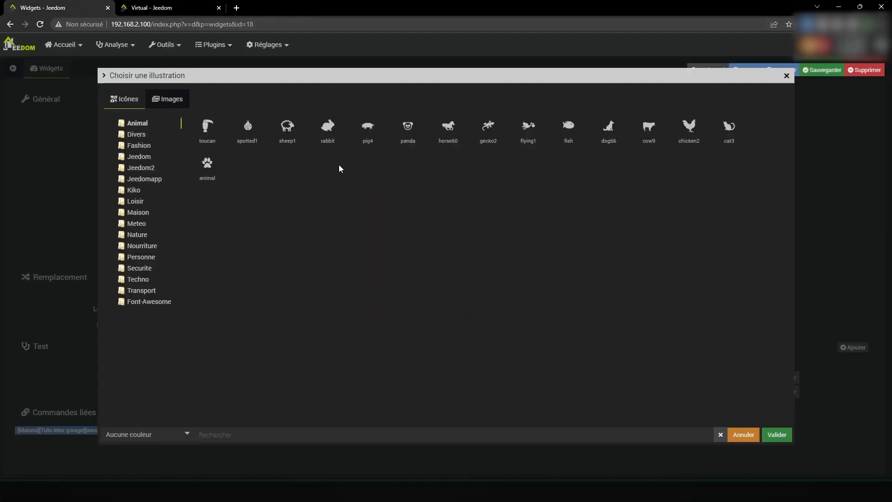
{"action": "left_click", "coordinate": [336, 127]}
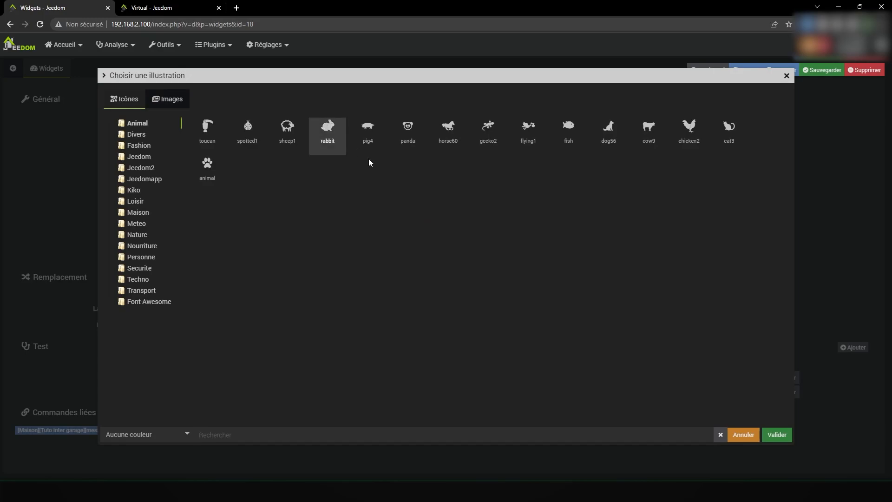
{"action": "left_click", "coordinate": [778, 435]}
{"action": "left_click", "coordinate": [785, 394]}
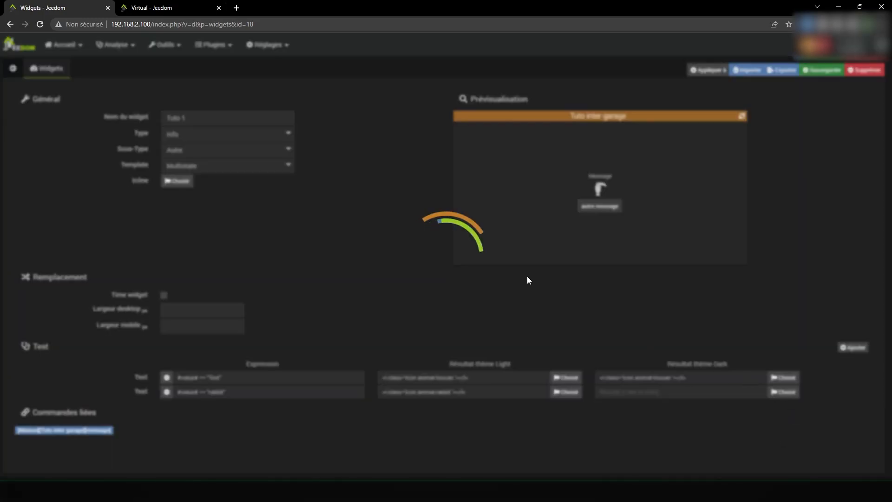
{"action": "left_click", "coordinate": [327, 132]}
{"action": "left_click", "coordinate": [776, 434]}
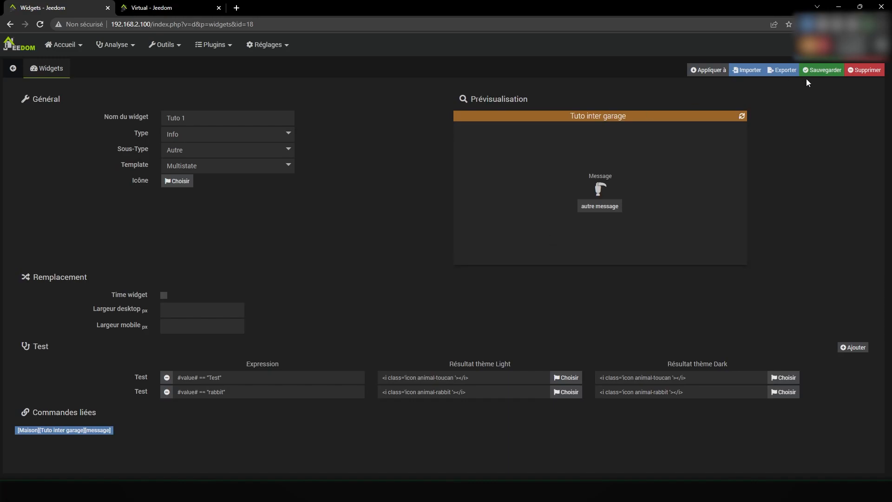
{"action": "left_click", "coordinate": [821, 70]}
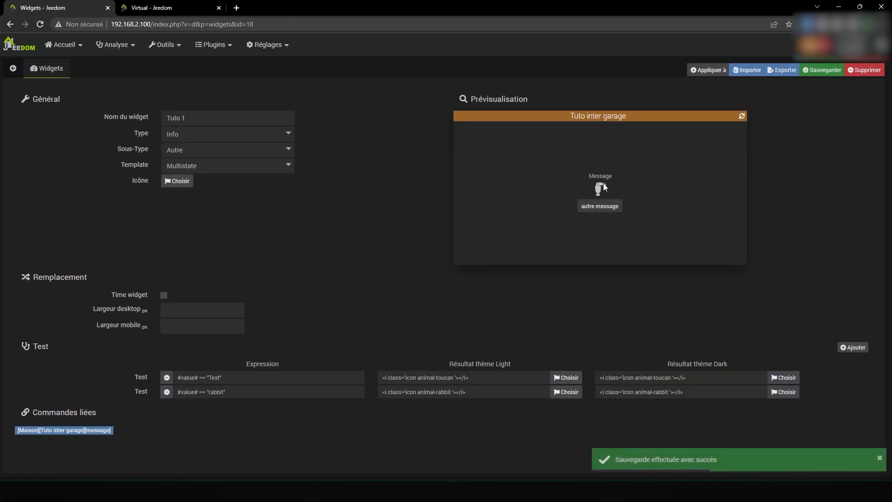
{"action": "left_click", "coordinate": [608, 208]}
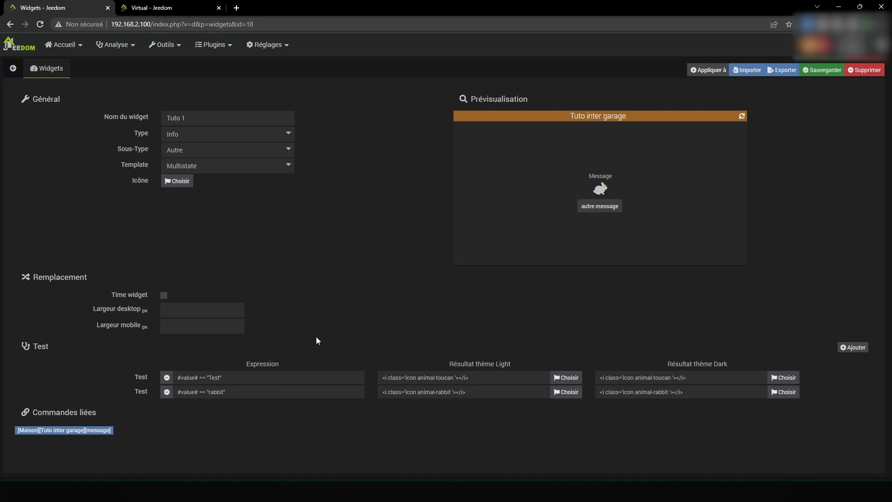
- Add a long series of empty tests below the rabbit test and look through the test list
{"action": "left_click", "coordinate": [859, 348]}
{"action": "left_click", "coordinate": [859, 348]}
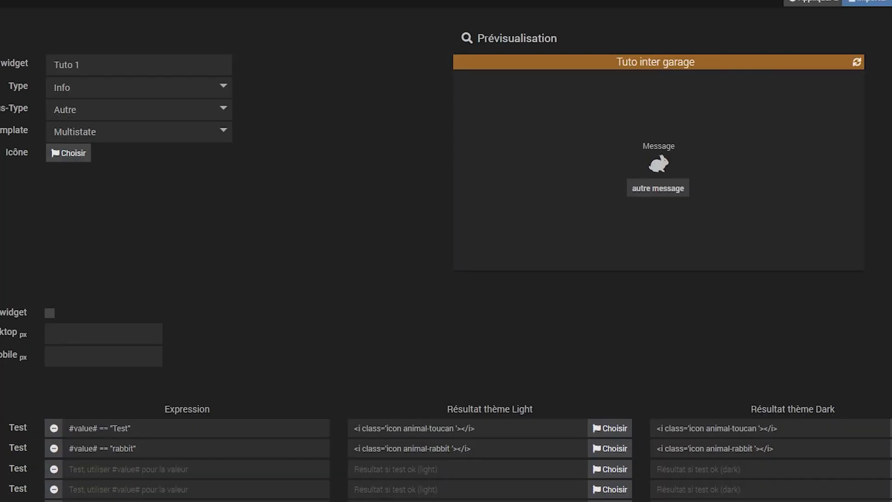
{"action": "scroll", "coordinate": [445, 260], "scroll_direction": "down", "scroll_amount": 4}
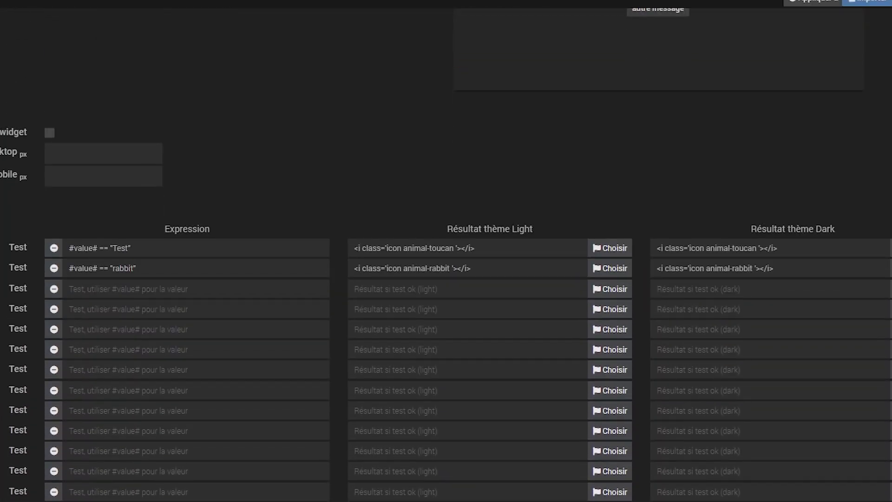
{"action": "scroll", "coordinate": [862, 213], "scroll_direction": "up", "scroll_amount": 4}
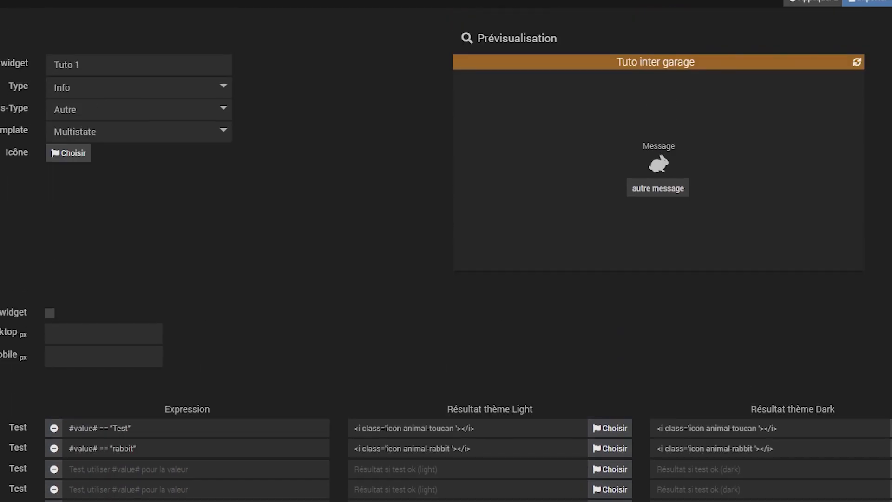
- Copy the expression #value# == "rabbit" into the four empty tests that follow the rabbit test
{"action": "scroll", "coordinate": [862, 213], "scroll_direction": "down", "scroll_amount": 7}
{"action": "double_click", "coordinate": [162, 65]}
{"action": "triple_click", "coordinate": [167, 68]}
{"action": "left_click", "coordinate": [166, 86]}
{"action": "key", "text": "ctrl+v"}
{"action": "left_click", "coordinate": [158, 104]}
{"action": "key", "text": "ctrl+v"}
{"action": "left_click", "coordinate": [149, 124]}
{"action": "key", "text": "ctrl+v"}
{"action": "left_click", "coordinate": [143, 146]}
{"action": "key", "text": "ctrl+v"}
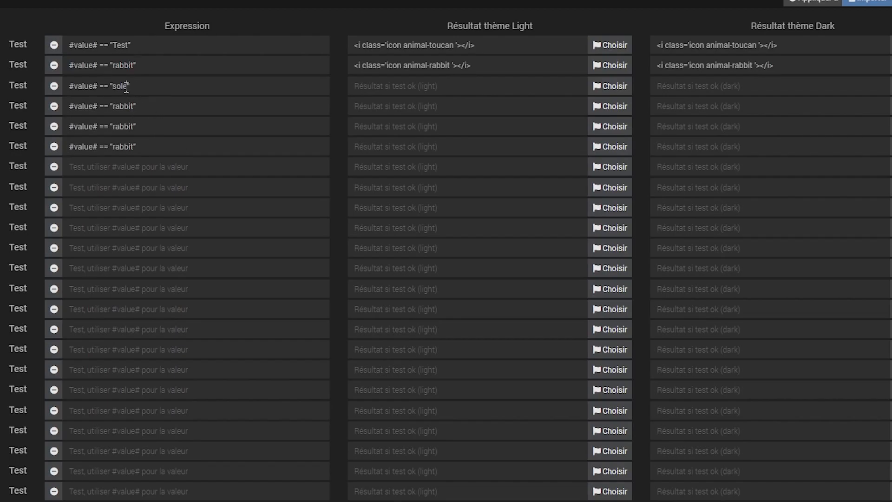
- Change the compared words in the first three copied expressions to soleil, pliue and neige
{"action": "type", "text": "il"}
{"action": "double_click", "coordinate": [126, 106]}
{"action": "type", "text": "pliue"}
{"action": "double_click", "coordinate": [127, 125]}
{"action": "type", "text": "neineige"}
- Use the lit yellow bulb image as the neige test's Light theme result and save the widget
{"action": "left_click", "coordinate": [610, 127]}
{"action": "left_click", "coordinate": [55, 38]}
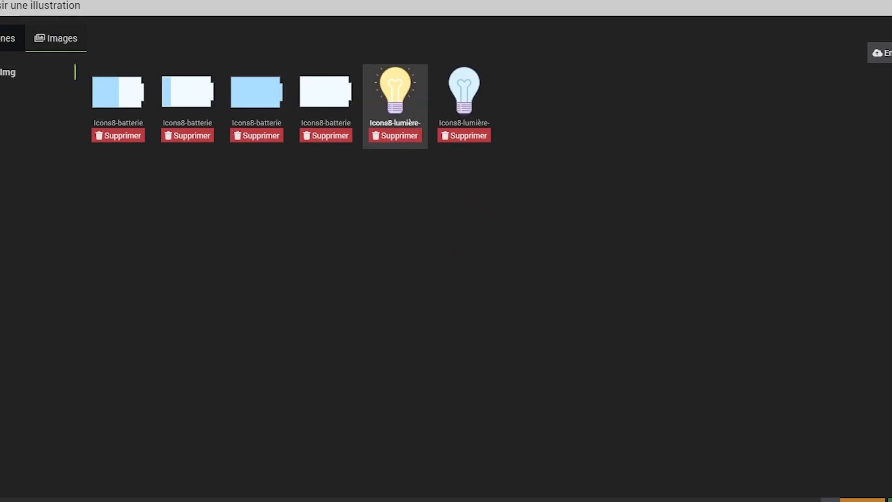
{"action": "left_click", "coordinate": [394, 93]}
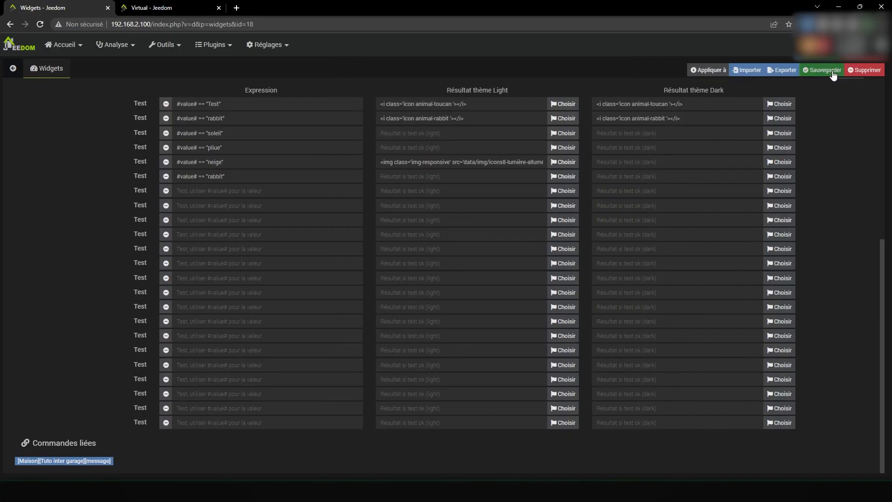
{"action": "left_click", "coordinate": [825, 70]}
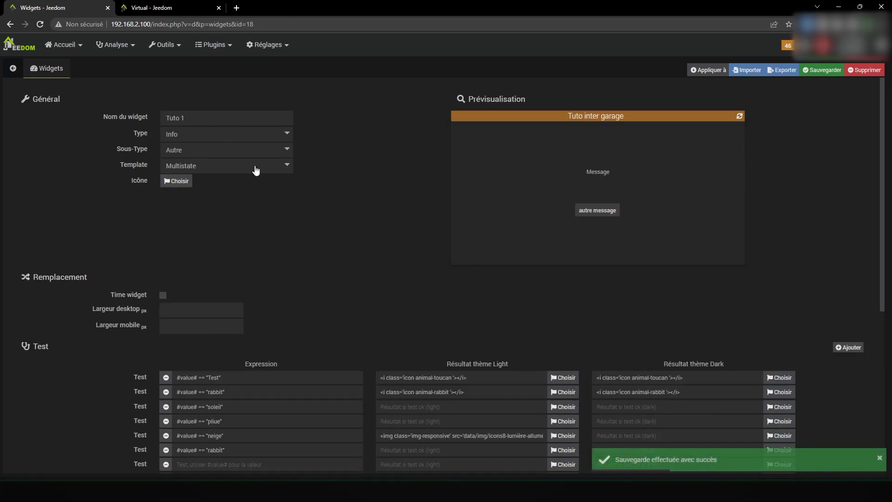
- Check the widget's Sous-Type choices and change its Template to Multistateline
{"action": "left_click", "coordinate": [259, 150]}
{"action": "left_click", "coordinate": [258, 151]}
{"action": "left_click", "coordinate": [274, 166]}
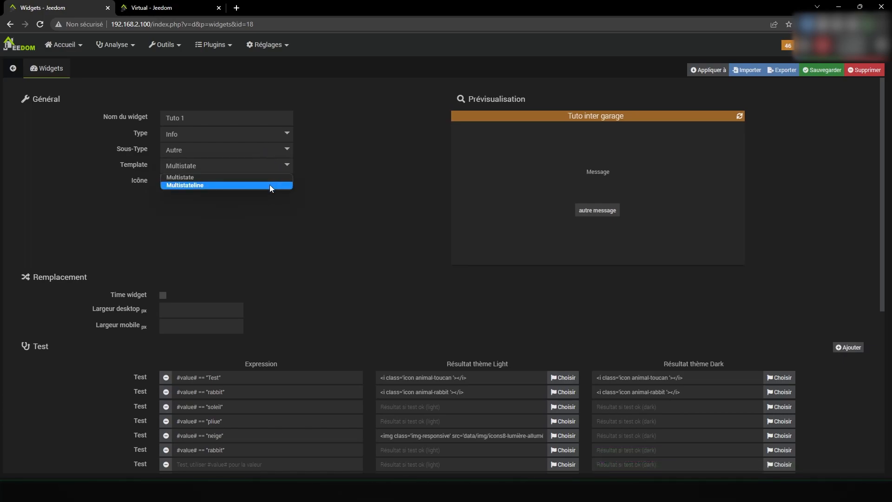
{"action": "left_click", "coordinate": [269, 185]}
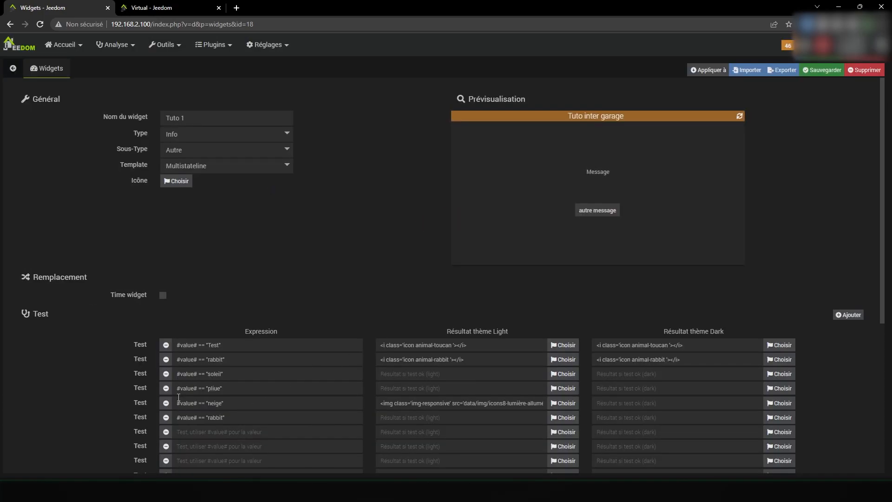
- Remove every test below the first rabbit test, keeping only the Test and rabbit expressions, and save the widget
{"action": "left_click", "coordinate": [166, 374]}
{"action": "left_click", "coordinate": [166, 373]}
{"action": "left_click", "coordinate": [167, 373]}
{"action": "left_click", "coordinate": [167, 373]}
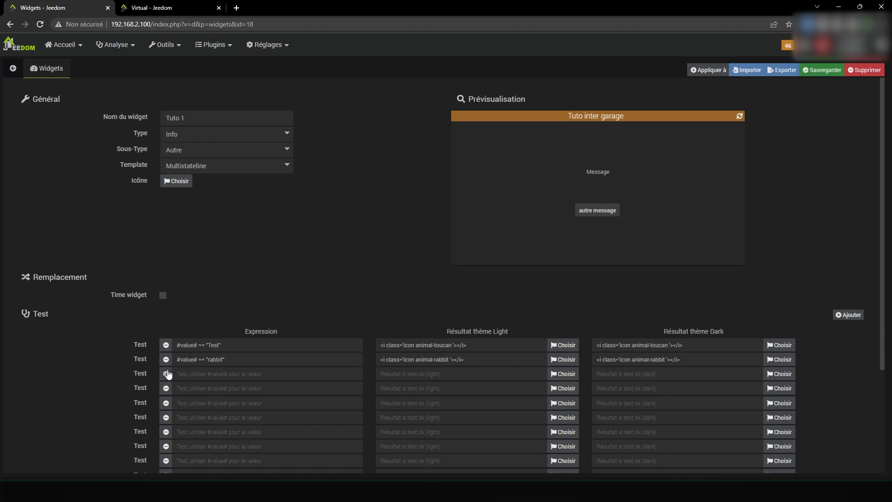
{"action": "left_click", "coordinate": [166, 373]}
{"action": "left_click", "coordinate": [167, 374]}
{"action": "left_click", "coordinate": [167, 373]}
{"action": "left_click", "coordinate": [166, 374]}
{"action": "left_click", "coordinate": [166, 374]}
{"action": "left_click", "coordinate": [166, 374]}
{"action": "left_click", "coordinate": [166, 374]}
{"action": "left_click", "coordinate": [167, 373]}
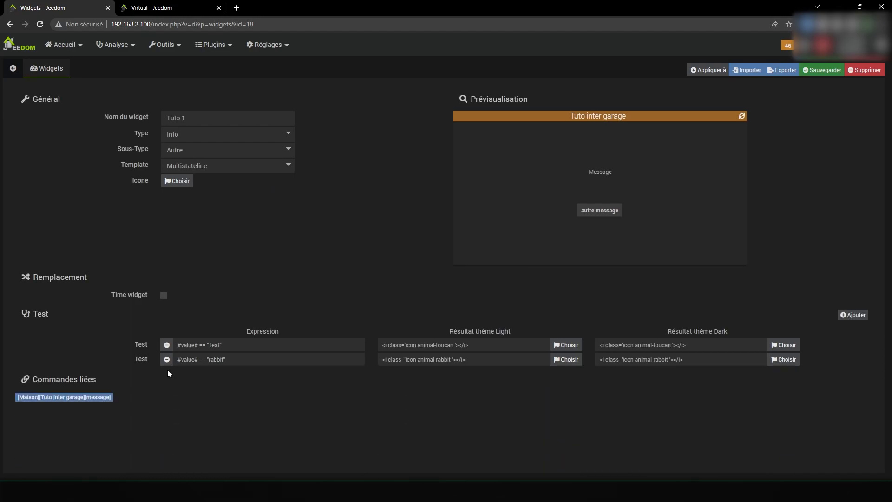
{"action": "left_click", "coordinate": [826, 71]}
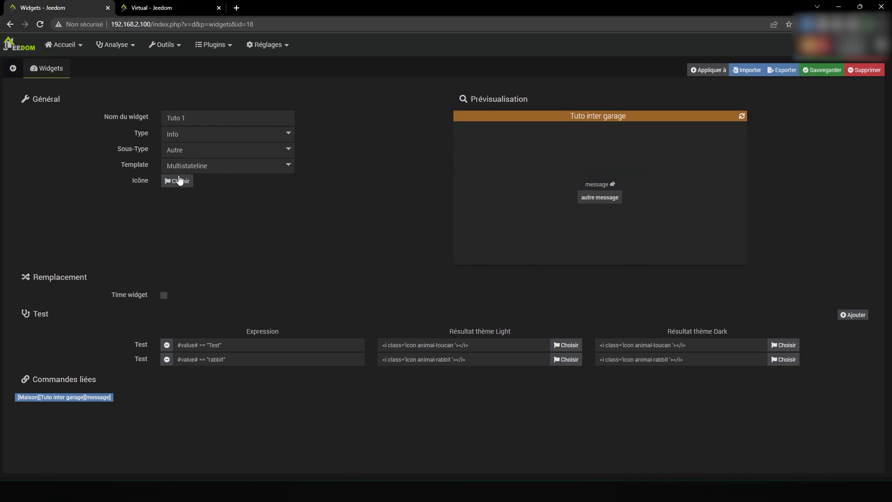
- Look at the Template choices and the file selection for importing a widget, leaving both without choosing anything
{"action": "left_click", "coordinate": [198, 168]}
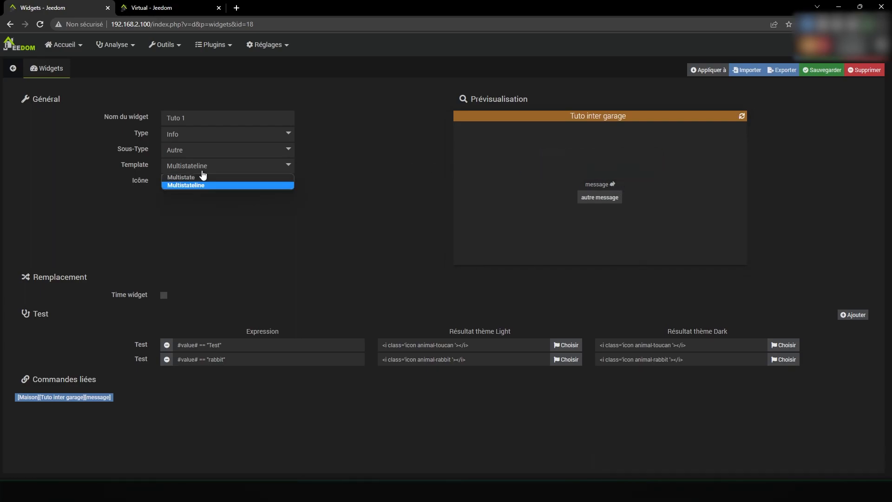
{"action": "left_click", "coordinate": [346, 175]}
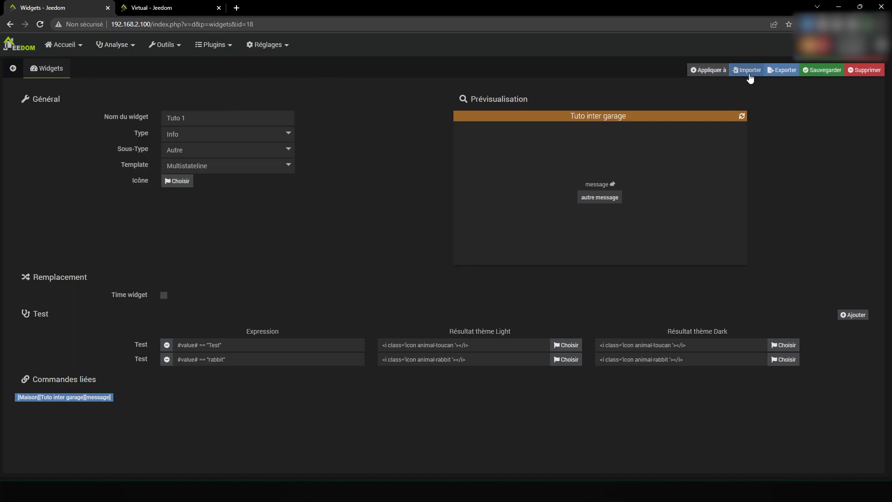
{"action": "left_click", "coordinate": [747, 70]}
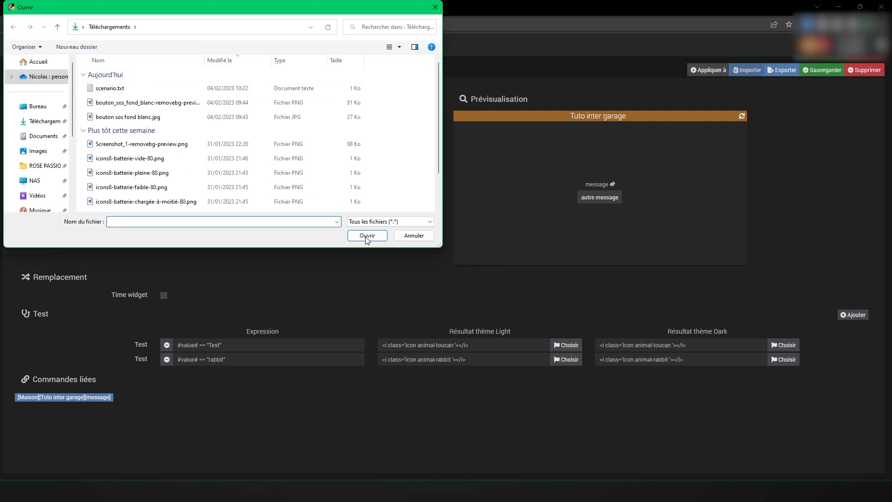
{"action": "left_click", "coordinate": [413, 235]}
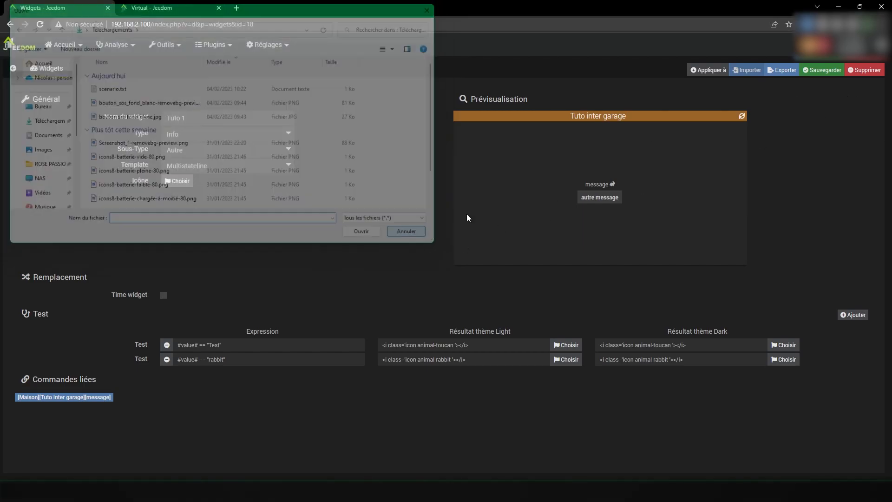
- Export the Tuto 1 widget, open the exported Tuto 1.json in Visual Studio Code, and examine its contents to the end
{"action": "left_click", "coordinate": [780, 70]}
{"action": "left_click", "coordinate": [38, 468]}
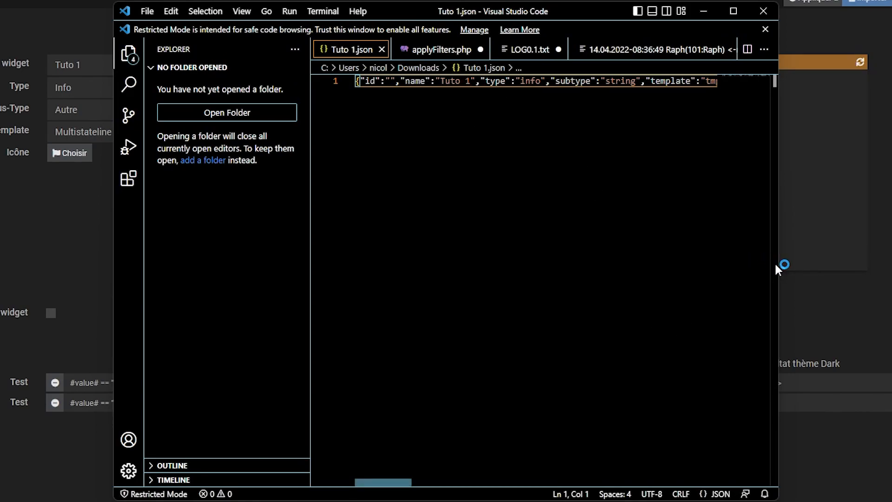
{"action": "left_click_drag", "start_coordinate": [777, 263], "coordinate": [891, 255]}
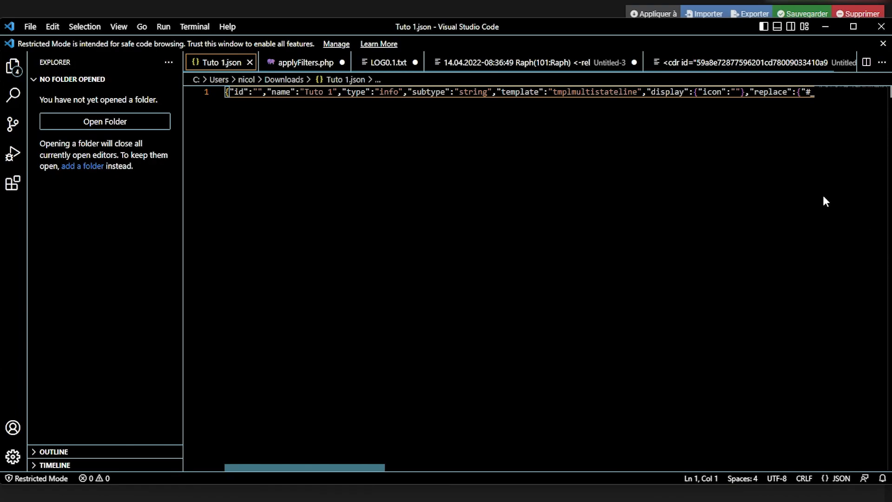
{"action": "left_click_drag", "start_coordinate": [636, 95], "coordinate": [890, 99]}
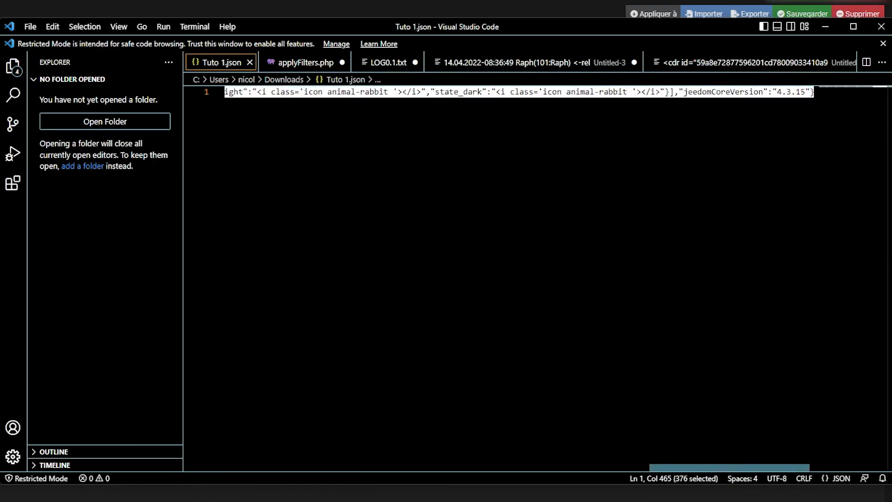
{"action": "left_click", "coordinate": [576, 155]}
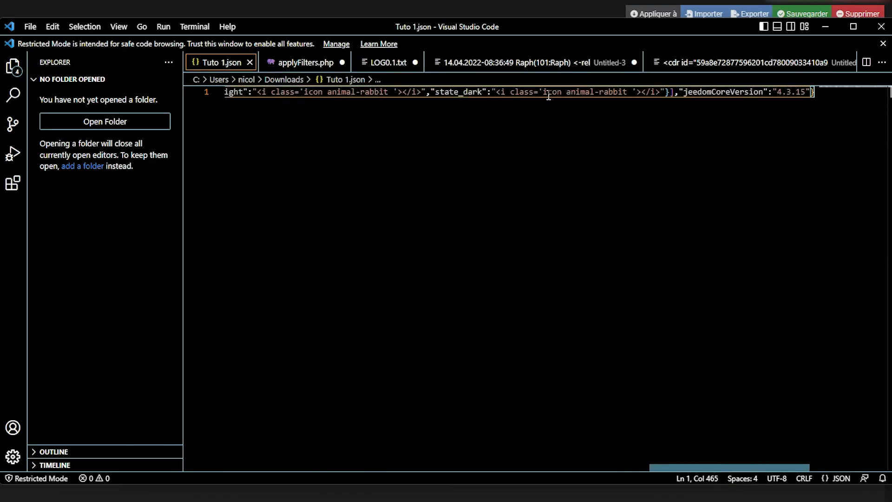
- Close Visual Studio Code and check the commands the Tuto 1 widget can be applied to, leaving the selection unchanged
{"action": "left_click_drag", "start_coordinate": [515, 93], "coordinate": [623, 93]}
{"action": "left_click", "coordinate": [880, 26]}
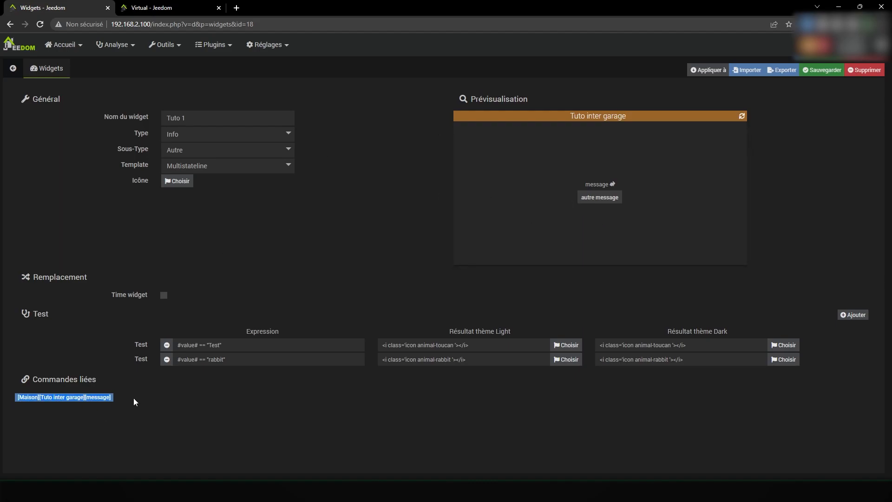
{"action": "left_click", "coordinate": [714, 72]}
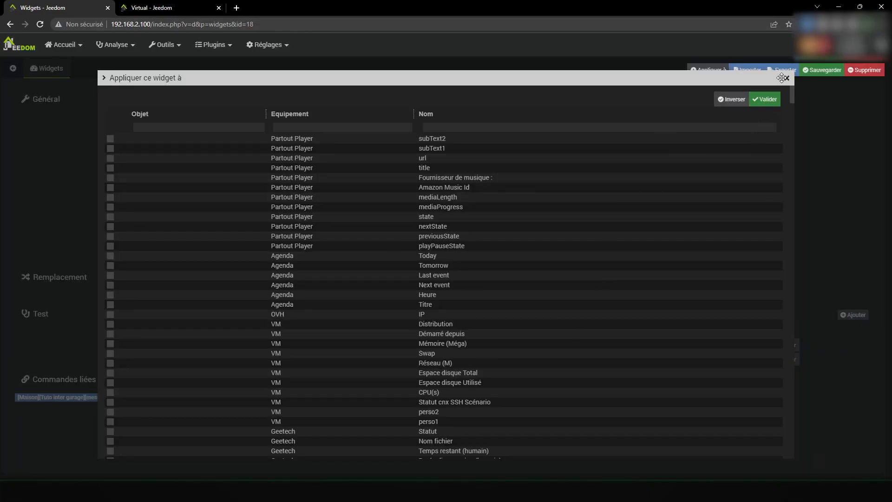
{"action": "left_click", "coordinate": [785, 77]}
- Leave the Tuto 1 widget's settings and open the Dashboard for all objects
{"action": "left_click", "coordinate": [12, 68]}
{"action": "mouse_move", "coordinate": [213, 50]}
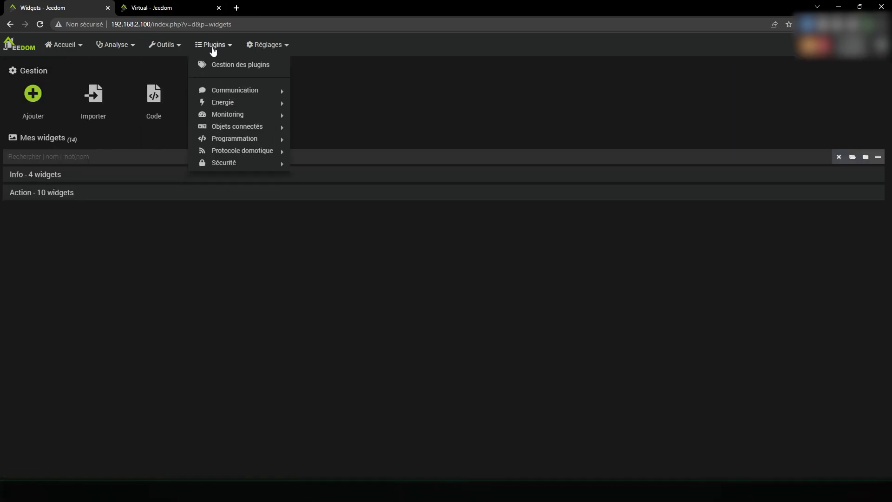
{"action": "mouse_move", "coordinate": [78, 44]}
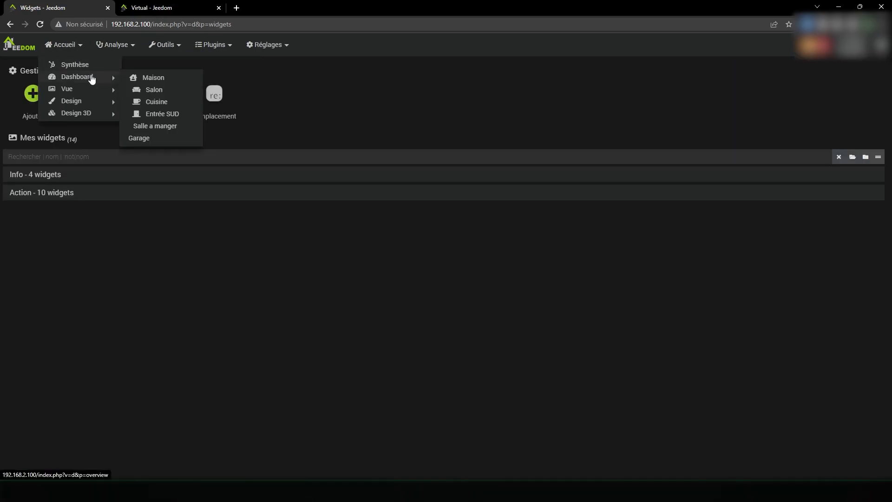
{"action": "left_click", "coordinate": [92, 79]}
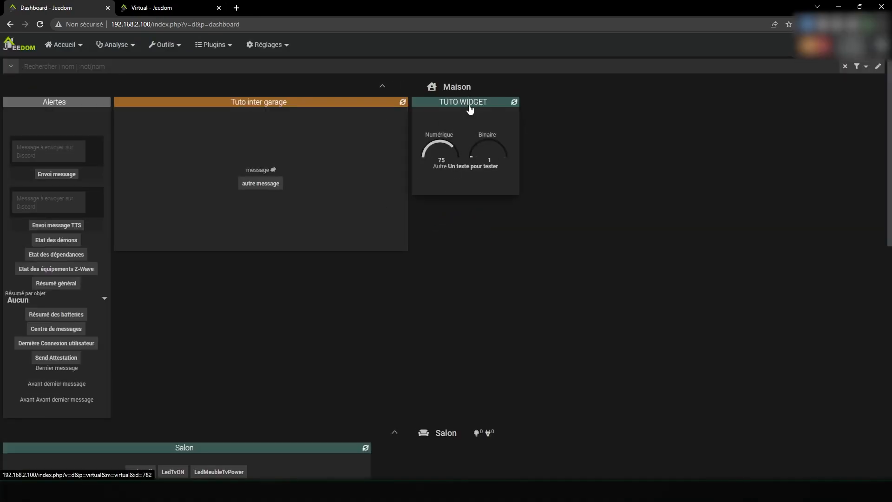
- Open the Widgets page in the second browser tab and expand the Info widgets group
{"action": "left_click", "coordinate": [151, 7]}
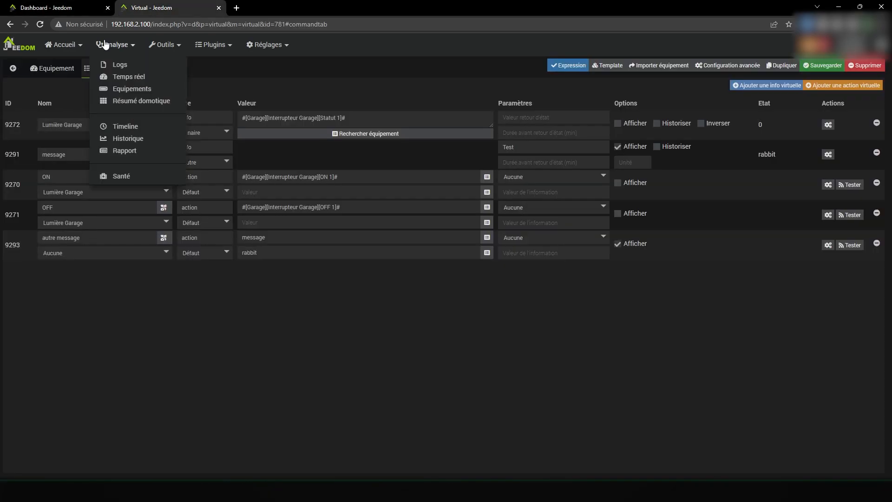
{"action": "mouse_move", "coordinate": [165, 44]}
{"action": "left_click", "coordinate": [176, 101]}
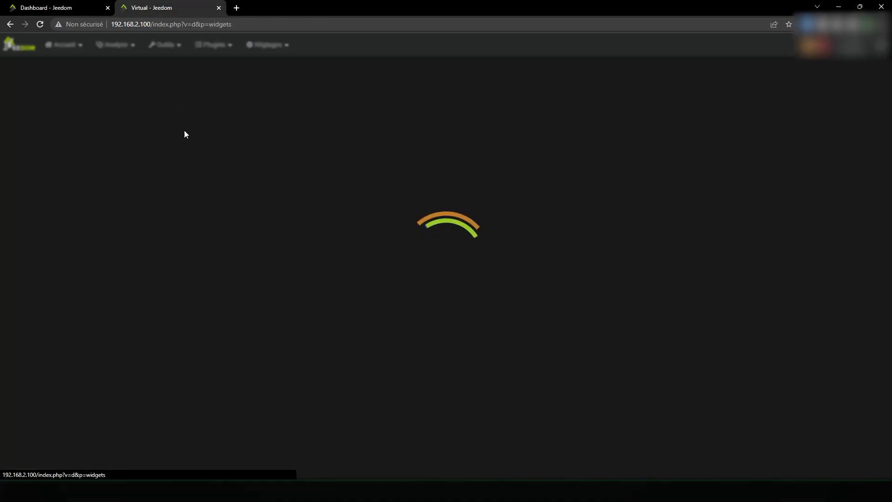
{"action": "left_click", "coordinate": [74, 181]}
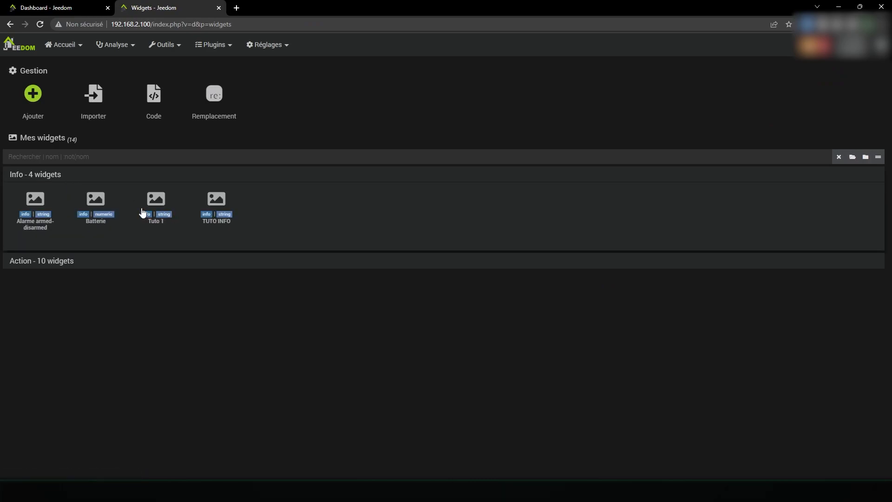
- Return to the Dashboard and switch it to edit mode
{"action": "left_click", "coordinate": [57, 8]}
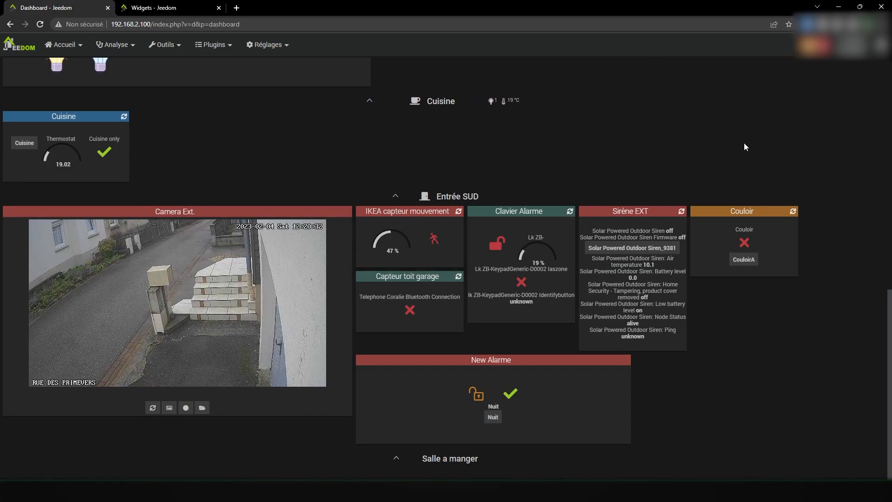
{"action": "scroll", "coordinate": [785, 132], "scroll_direction": "up", "scroll_amount": 15}
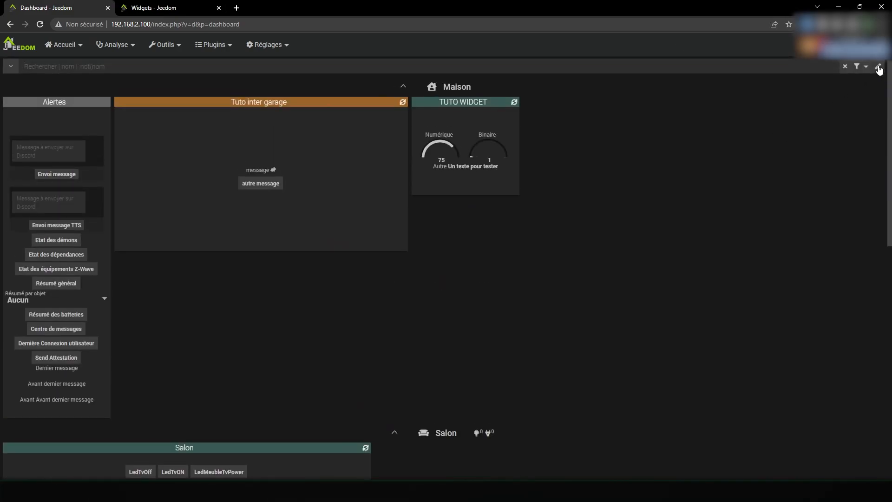
{"action": "left_click", "coordinate": [878, 67]}
- Set the Dashboard widget of the IKEA capteur mouvement tile's Battery command to the custom Batterie widget and save the tile
{"action": "scroll", "coordinate": [816, 183], "scroll_direction": "down", "scroll_amount": 10}
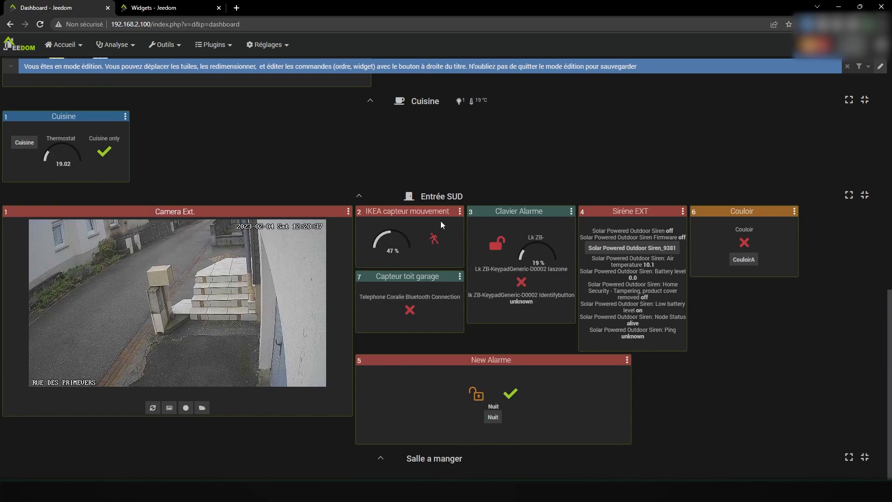
{"action": "left_click", "coordinate": [459, 213]}
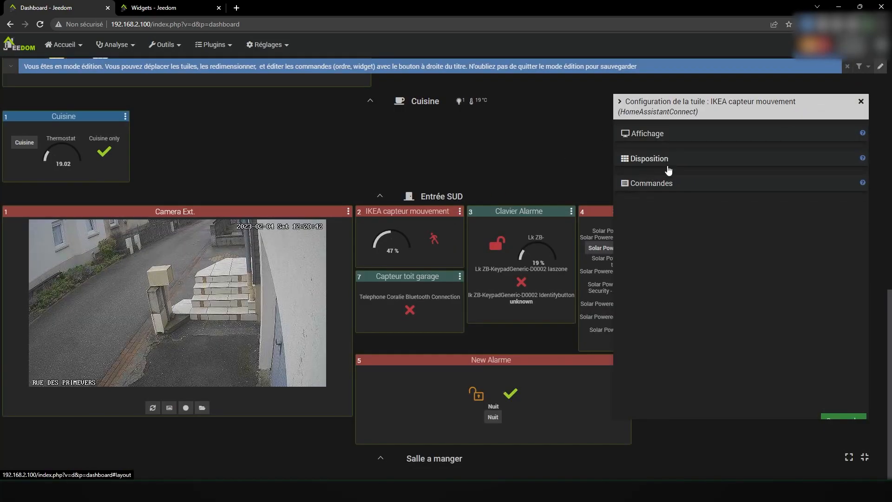
{"action": "left_click", "coordinate": [668, 185]}
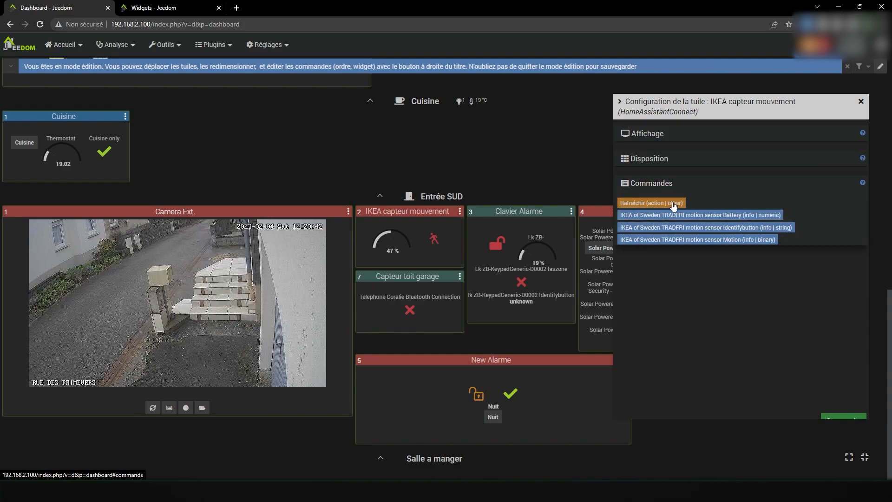
{"action": "left_click", "coordinate": [704, 216]}
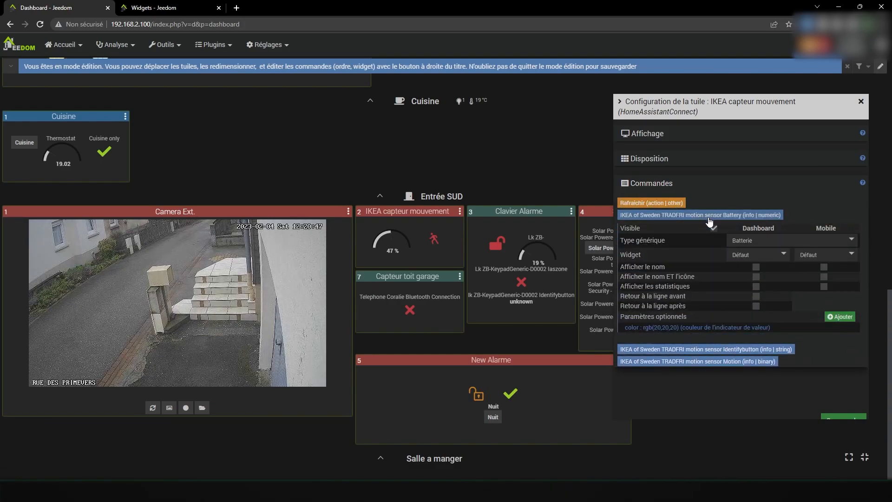
{"action": "left_click", "coordinate": [768, 256]}
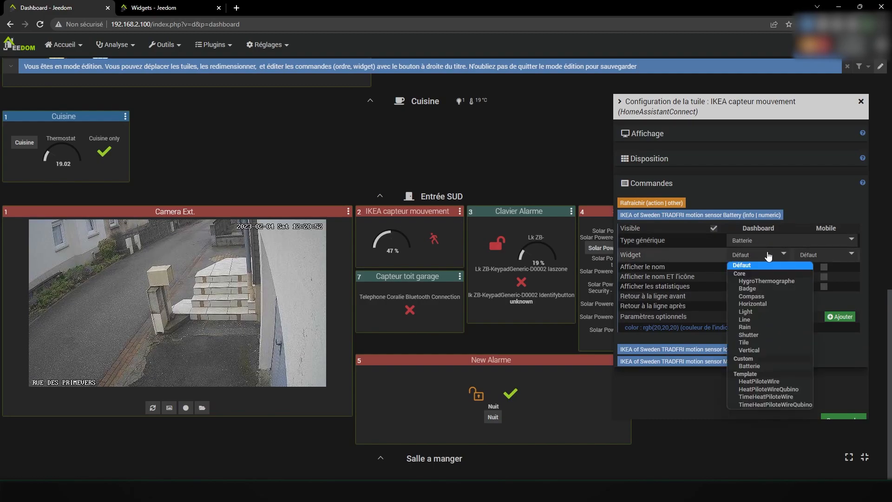
{"action": "left_click", "coordinate": [785, 367]}
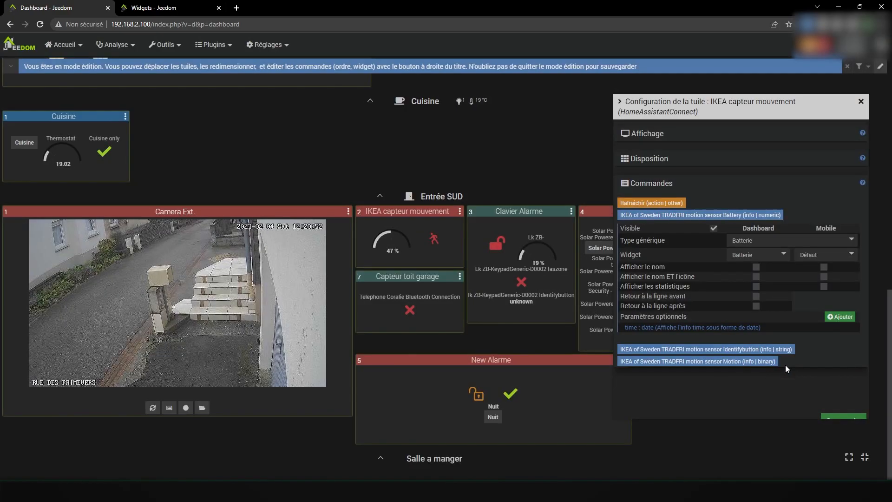
{"action": "left_click", "coordinate": [838, 418]}
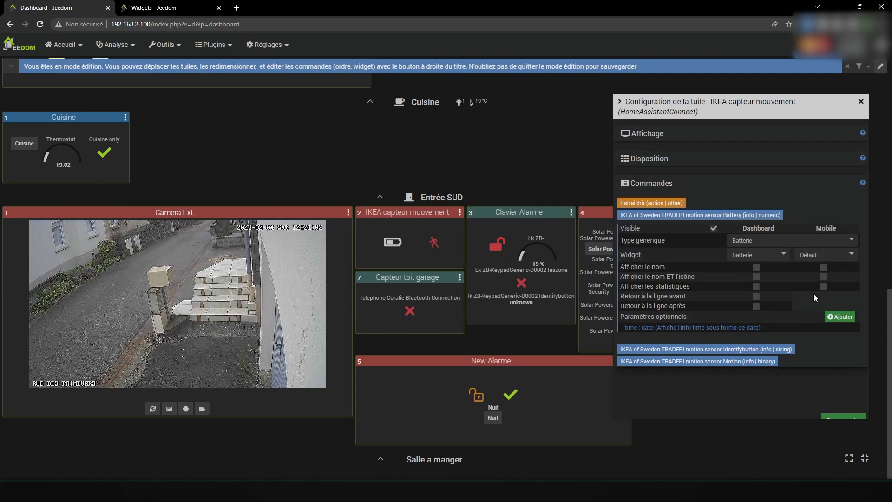
{"action": "left_click", "coordinate": [860, 101]}
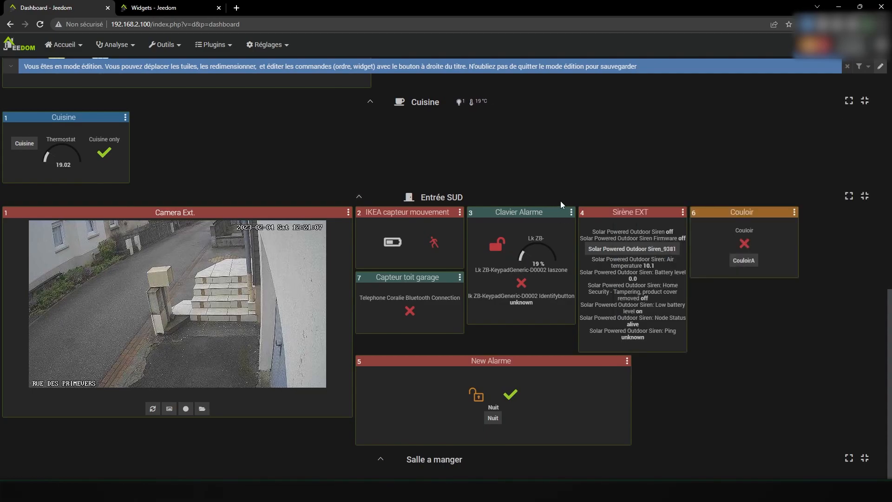
- Set the Dashboard widget of the Clavier Alarme tile's Battery command to the custom Batterie widget and save the tile
{"action": "left_click", "coordinate": [570, 212]}
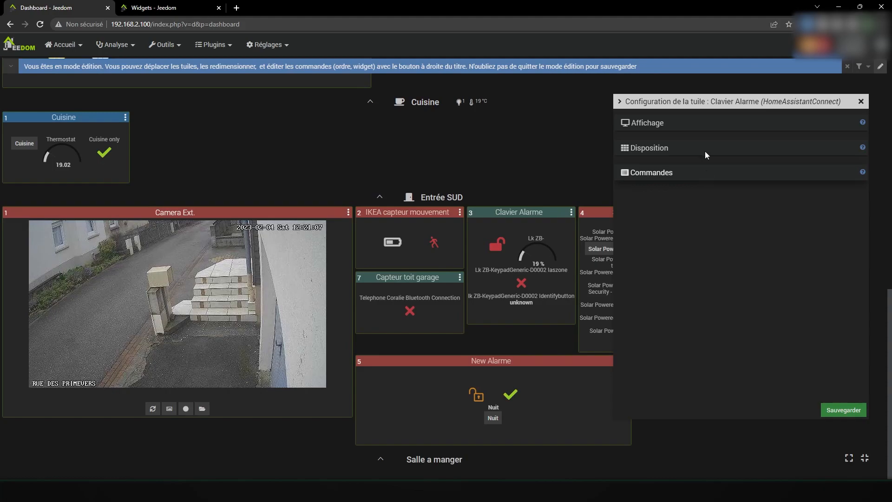
{"action": "left_click", "coordinate": [718, 173]}
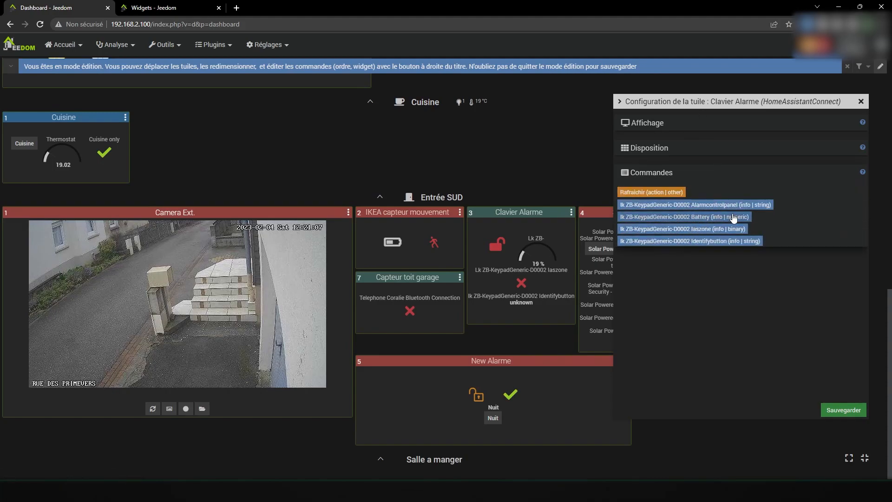
{"action": "left_click", "coordinate": [733, 216]}
{"action": "left_click", "coordinate": [754, 257]}
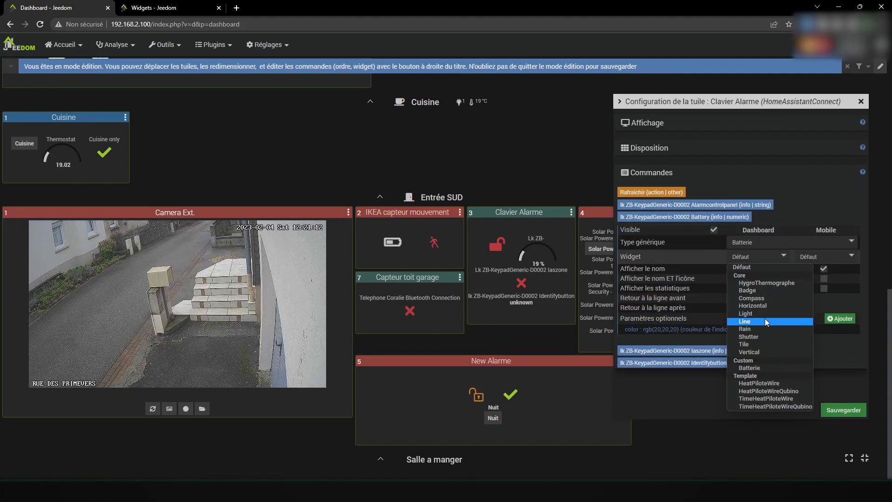
{"action": "left_click", "coordinate": [782, 369]}
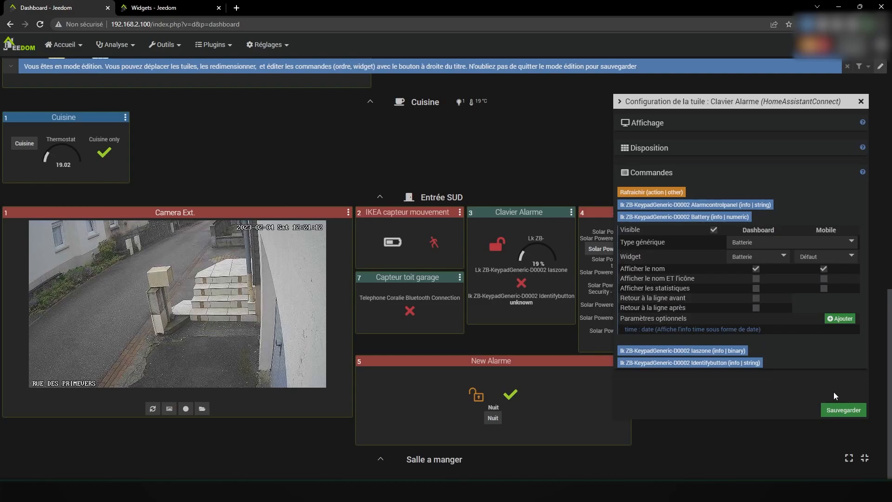
{"action": "left_click", "coordinate": [854, 411]}
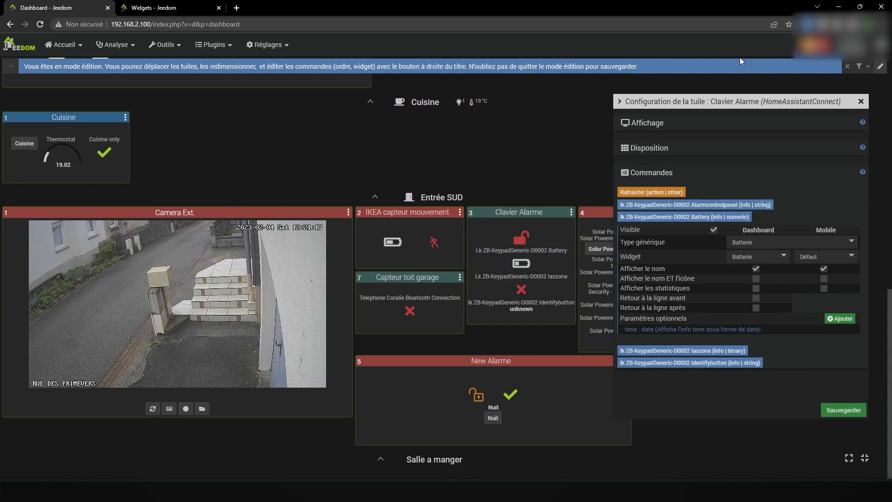
{"action": "left_click", "coordinate": [861, 102]}
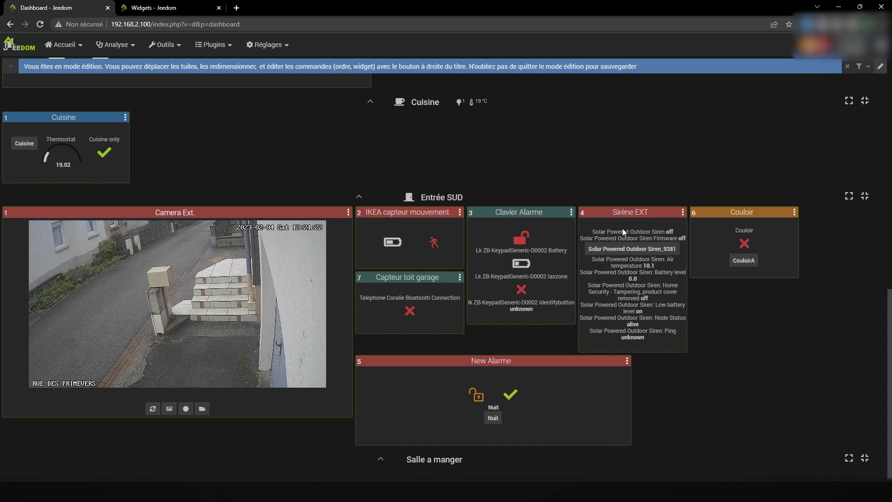
- Check the Dashboard widget choices for the Sirène EXT tile's Battery level command, then close its configuration without changes
{"action": "left_click", "coordinate": [682, 213]}
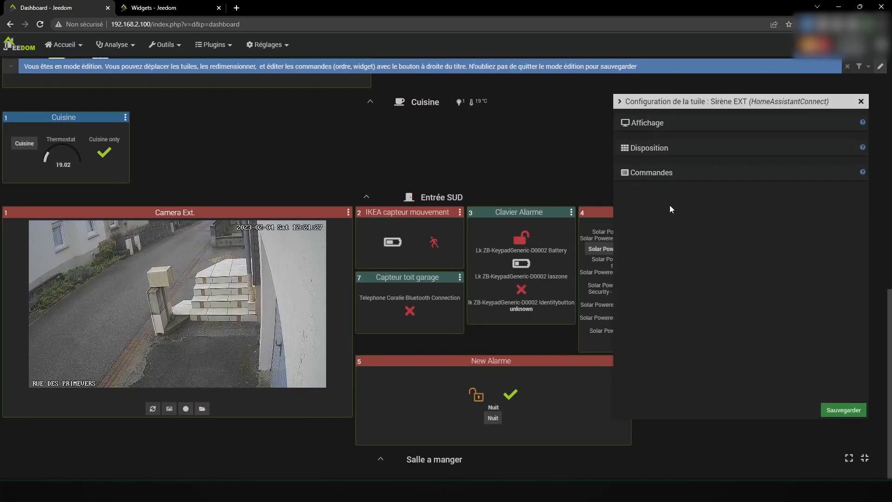
{"action": "left_click_drag", "start_coordinate": [690, 101], "coordinate": [181, 89]}
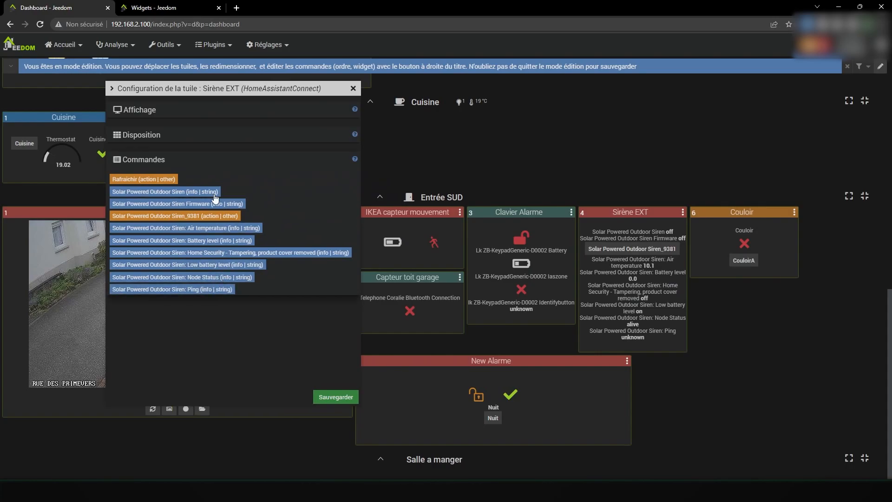
{"action": "left_click", "coordinate": [213, 240]}
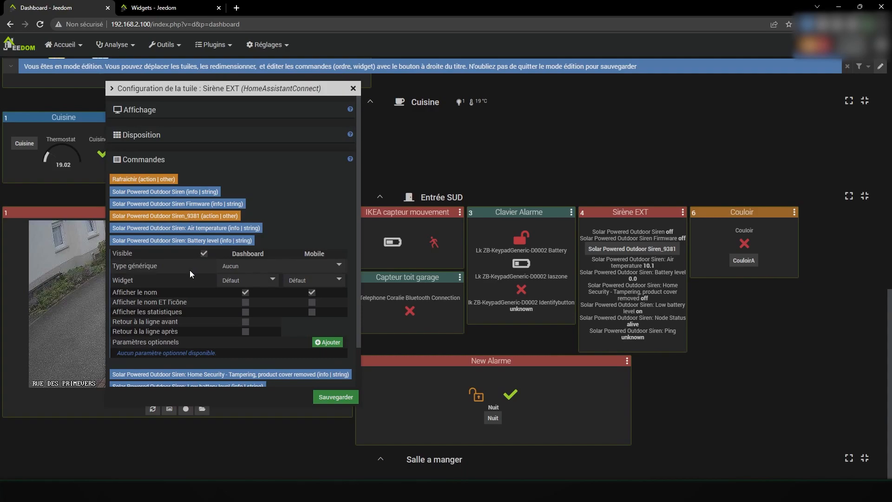
{"action": "left_click", "coordinate": [233, 280]}
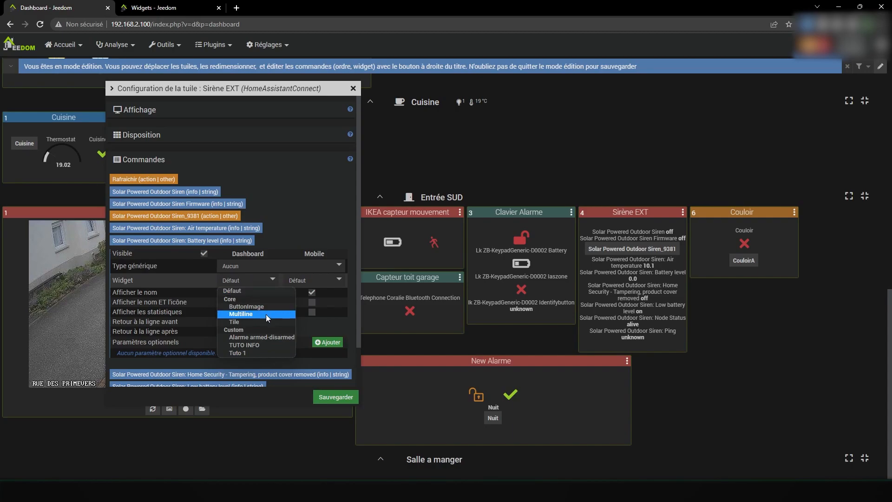
{"action": "left_click", "coordinate": [262, 285]}
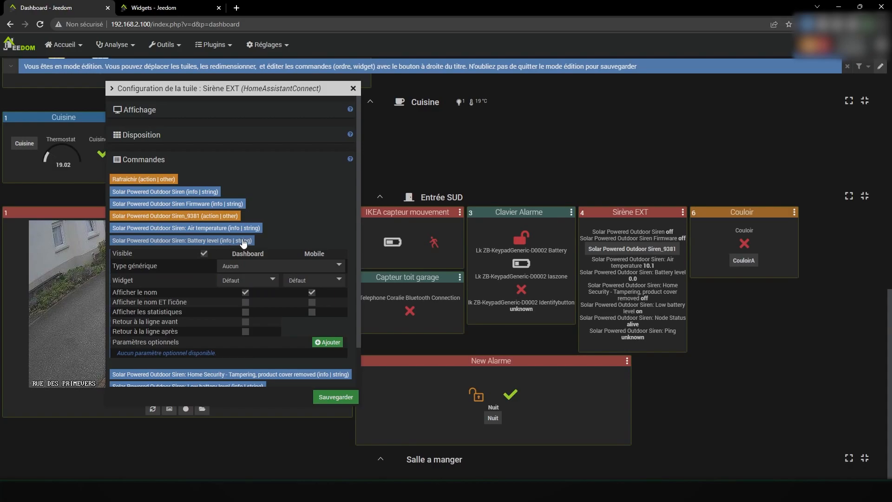
{"action": "left_click", "coordinate": [353, 88]}
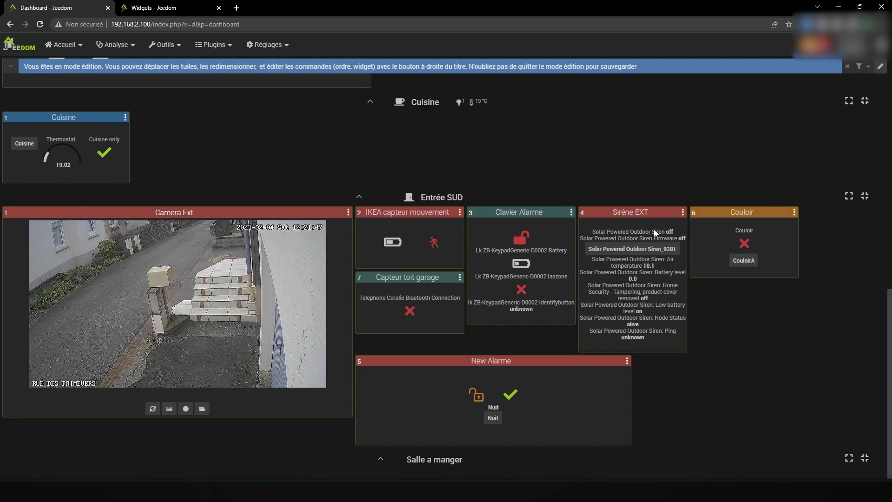